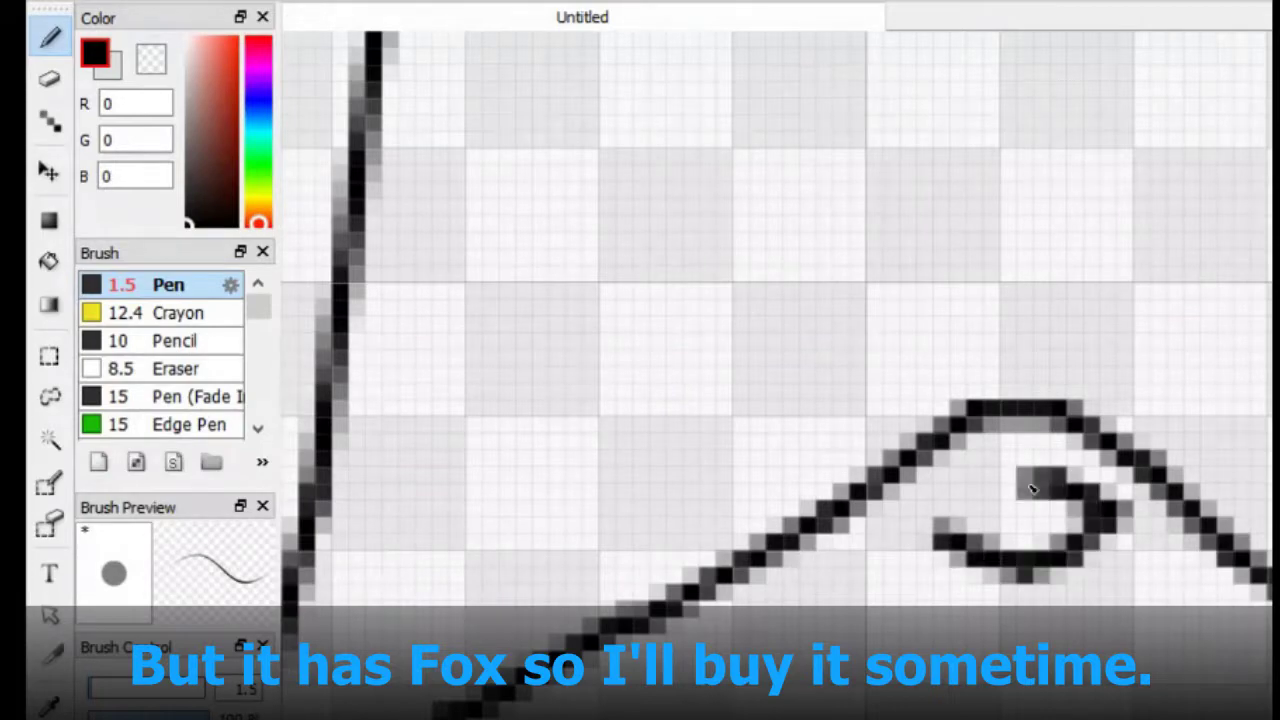
Undo the curled strokes inside the snout, and draw an oval nose with a wide curved mouth beneath it
{"action": "key", "text": "ctrl+z"}
{"action": "scroll", "coordinate": [1100, 460], "scroll_direction": "down", "scroll_amount": 3}
{"action": "key", "text": "ctrl+z"}
{"action": "scroll", "coordinate": [1084, 373], "scroll_direction": "up", "scroll_amount": 2}
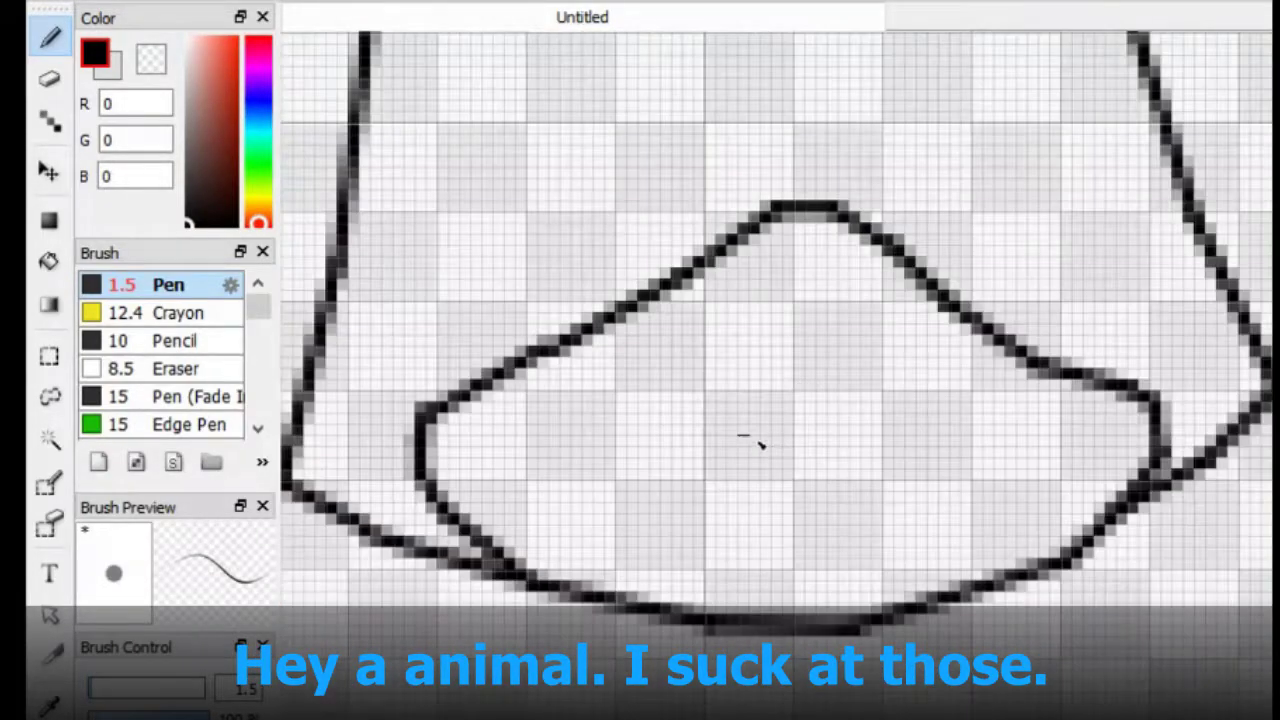
{"action": "mouse_move", "coordinate": [749, 437]}
{"action": "left_mouse_down"}
{"action": "mouse_move", "coordinate": [871, 409]}
{"action": "mouse_move", "coordinate": [732, 420]}
{"action": "left_mouse_up"}
{"action": "mouse_move", "coordinate": [482, 474]}
{"action": "left_mouse_down"}
{"action": "mouse_move", "coordinate": [739, 514]}
{"action": "mouse_move", "coordinate": [1040, 482]}
{"action": "left_mouse_up"}
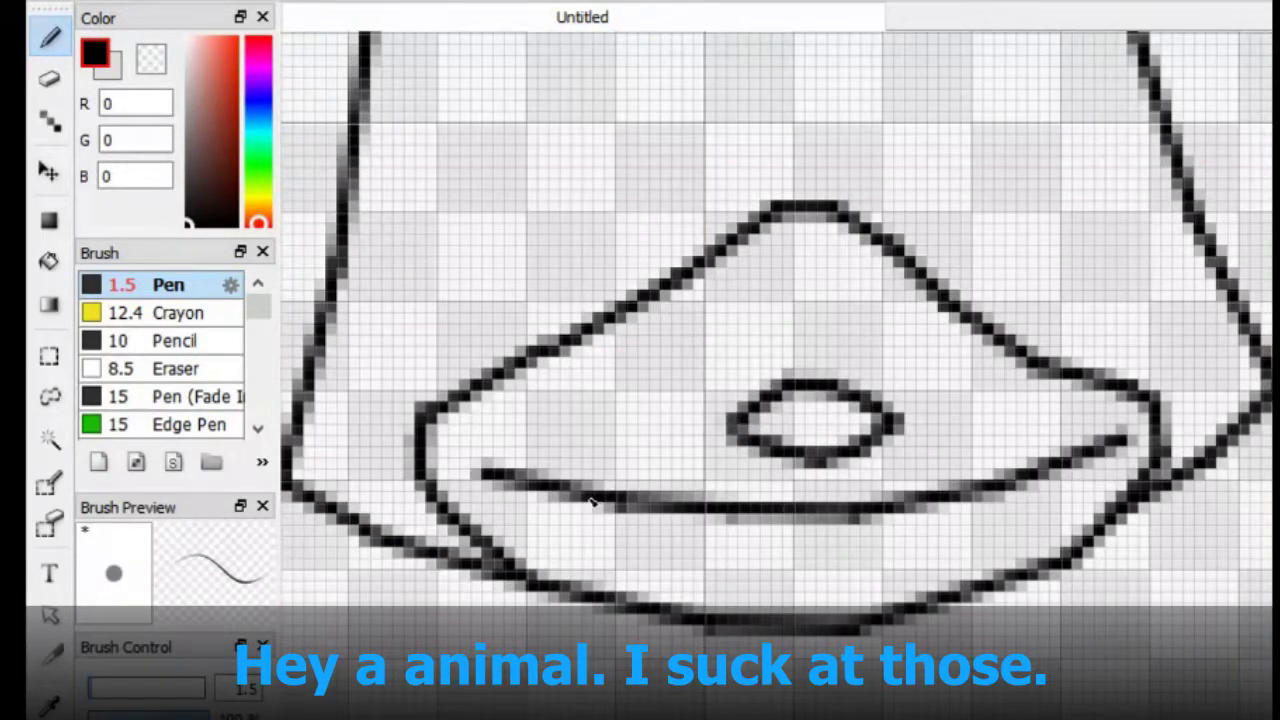
{"action": "mouse_move", "coordinate": [490, 470]}
{"action": "left_mouse_down"}
{"action": "mouse_move", "coordinate": [684, 530]}
{"action": "mouse_move", "coordinate": [938, 531]}
{"action": "mouse_move", "coordinate": [1000, 485]}
{"action": "left_mouse_up"}
{"action": "scroll", "coordinate": [1000, 485], "scroll_direction": "down", "scroll_amount": 3}
{"action": "scroll", "coordinate": [776, 374], "scroll_direction": "down", "scroll_amount": 3}
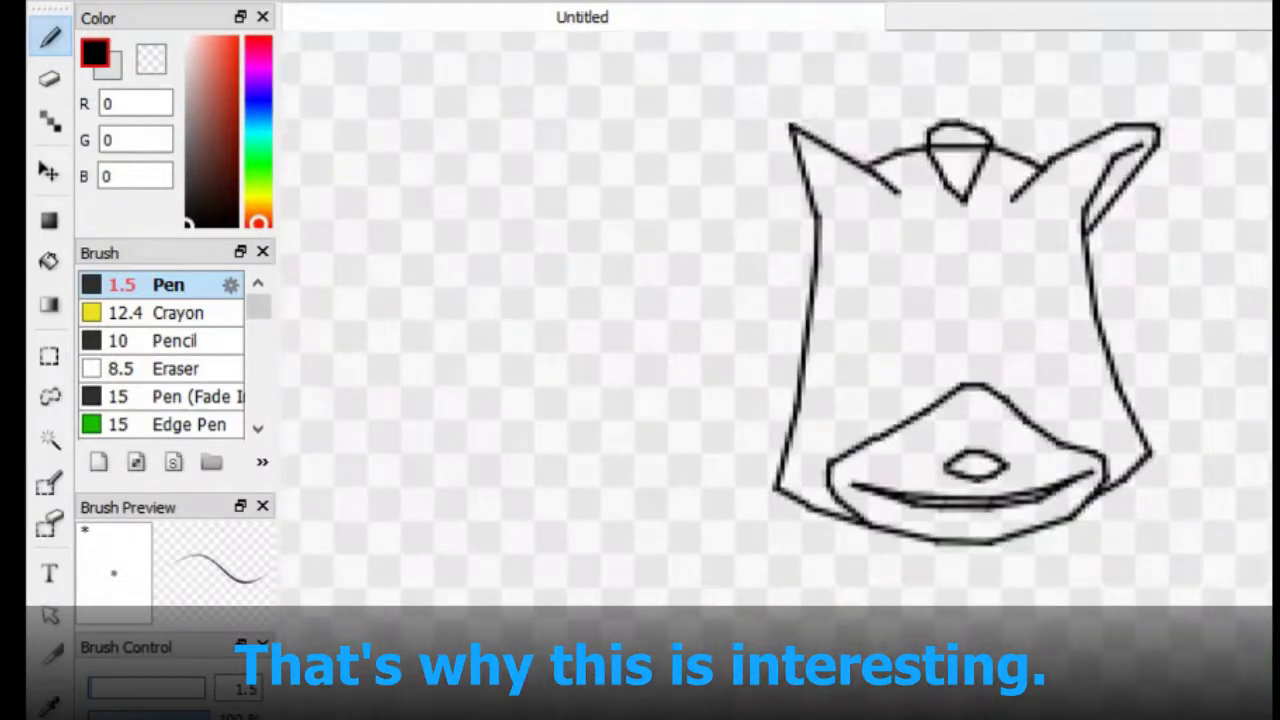
Draw a pair of angry, half-round eyes slanting inward above the snout
{"action": "scroll", "coordinate": [757, 437], "scroll_direction": "up", "scroll_amount": 5}
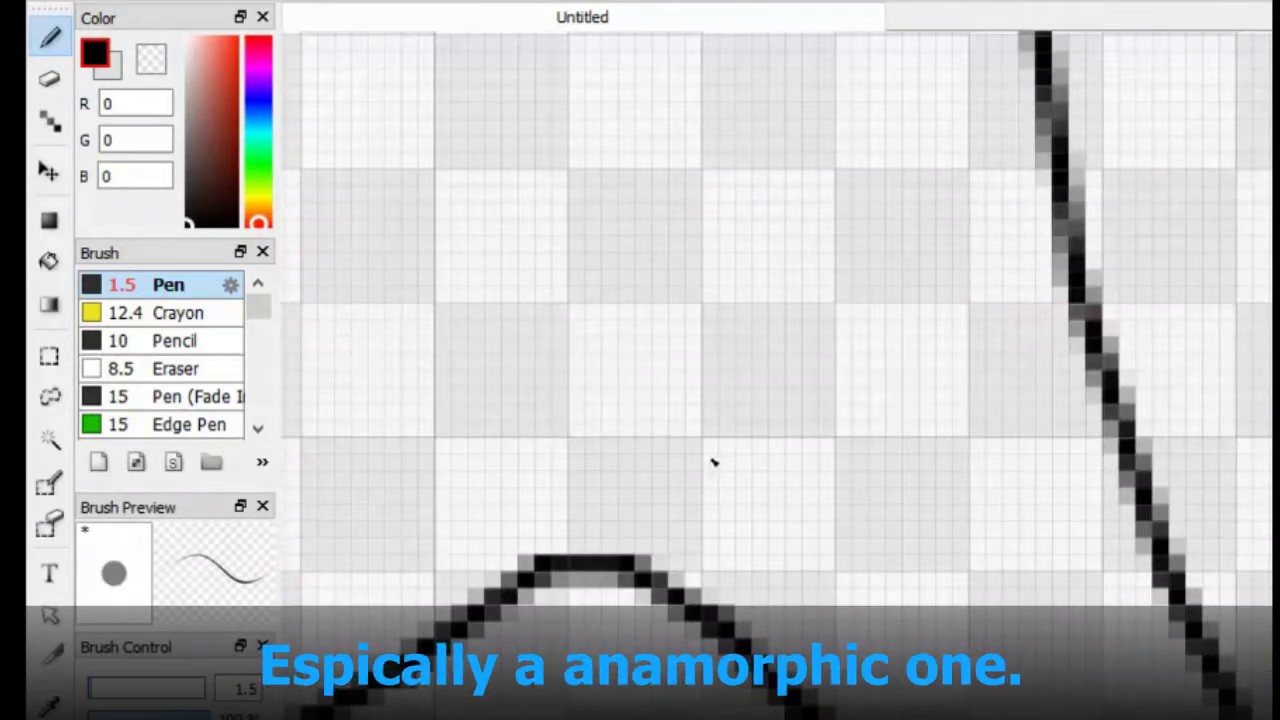
{"action": "mouse_move", "coordinate": [655, 476]}
{"action": "left_mouse_down"}
{"action": "mouse_move", "coordinate": [989, 400]}
{"action": "mouse_move", "coordinate": [684, 498]}
{"action": "mouse_move", "coordinate": [656, 476]}
{"action": "left_mouse_up"}
{"action": "scroll", "coordinate": [656, 476], "scroll_direction": "down", "scroll_amount": 5}
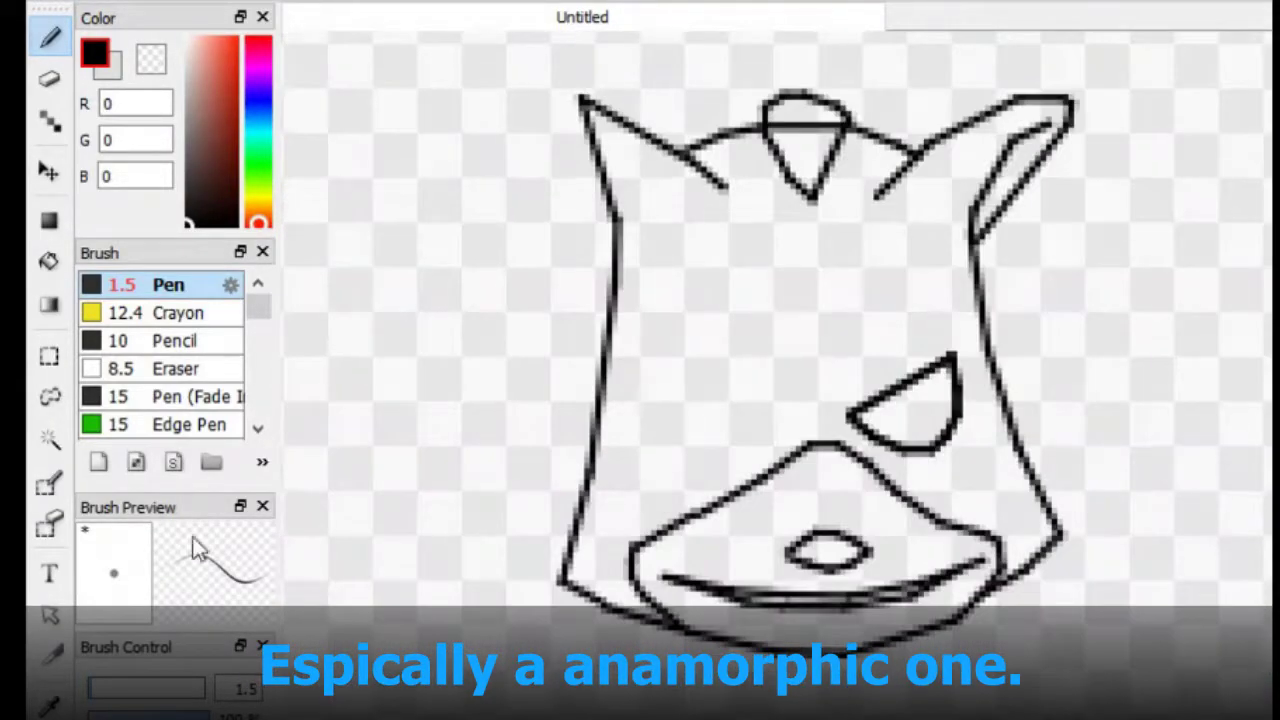
{"action": "left_click", "coordinate": [48, 171]}
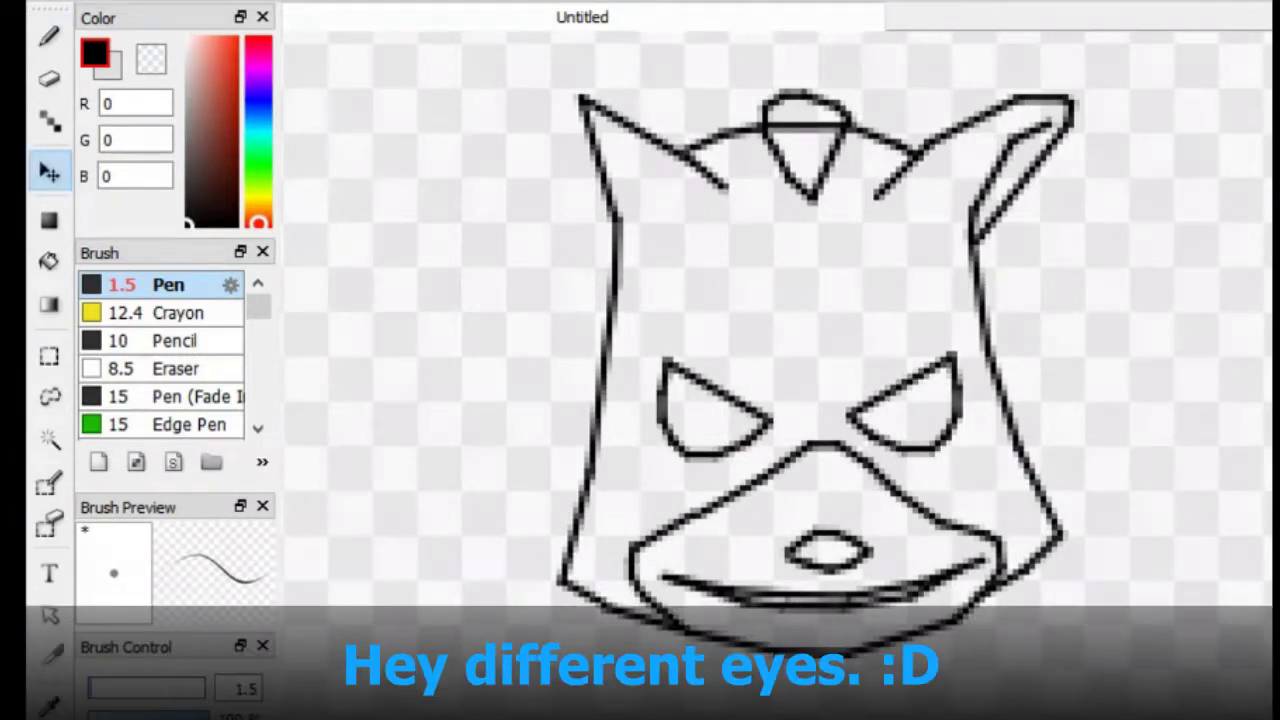
{"action": "key", "text": "b"}
{"action": "left_click_drag", "start_coordinate": [584, 508], "coordinate": [1058, 508]}
{"action": "left_click", "coordinate": [40, 171]}
{"action": "left_click_drag", "start_coordinate": [729, 465], "coordinate": [729, 414]}
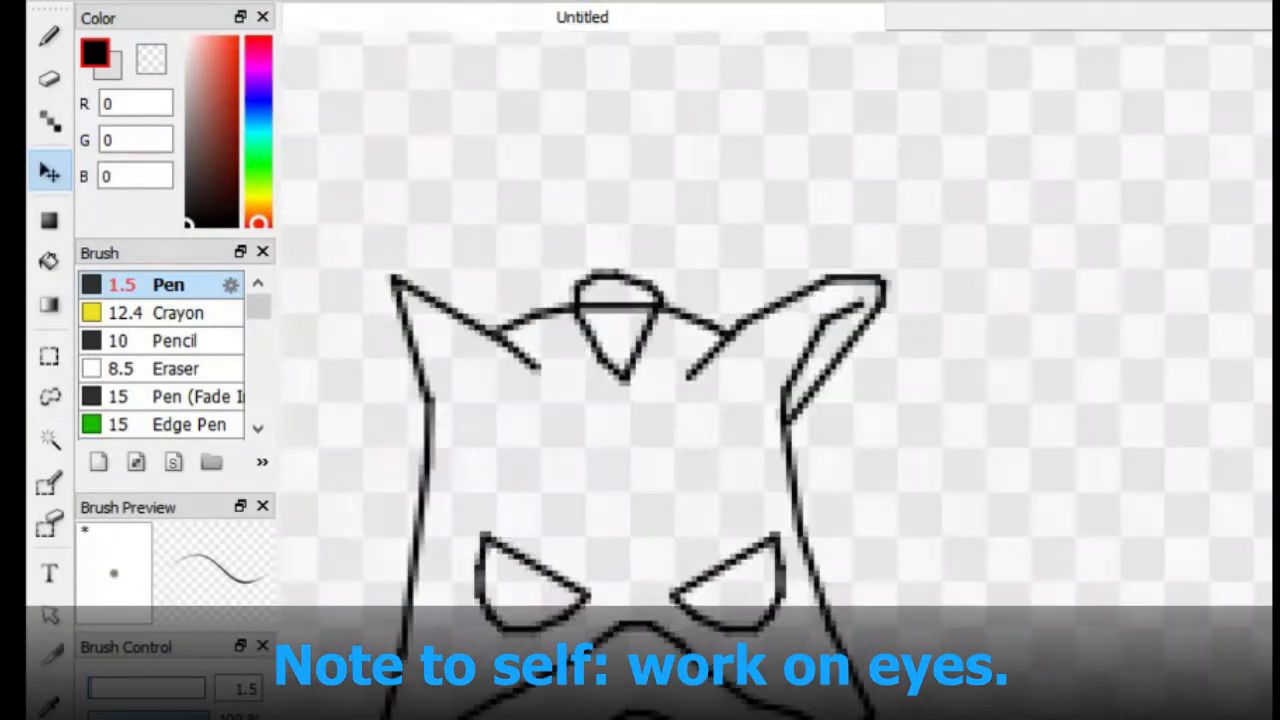
Draw two thick, jagged eyebrows slanting down above the eyes and reaching the sides of the head
{"action": "key", "text": "b"}
{"action": "mouse_move", "coordinate": [661, 578]}
{"action": "left_mouse_down"}
{"action": "mouse_move", "coordinate": [769, 517]}
{"action": "mouse_move", "coordinate": [673, 533]}
{"action": "mouse_move", "coordinate": [685, 492]}
{"action": "mouse_move", "coordinate": [740, 472]}
{"action": "left_mouse_up"}
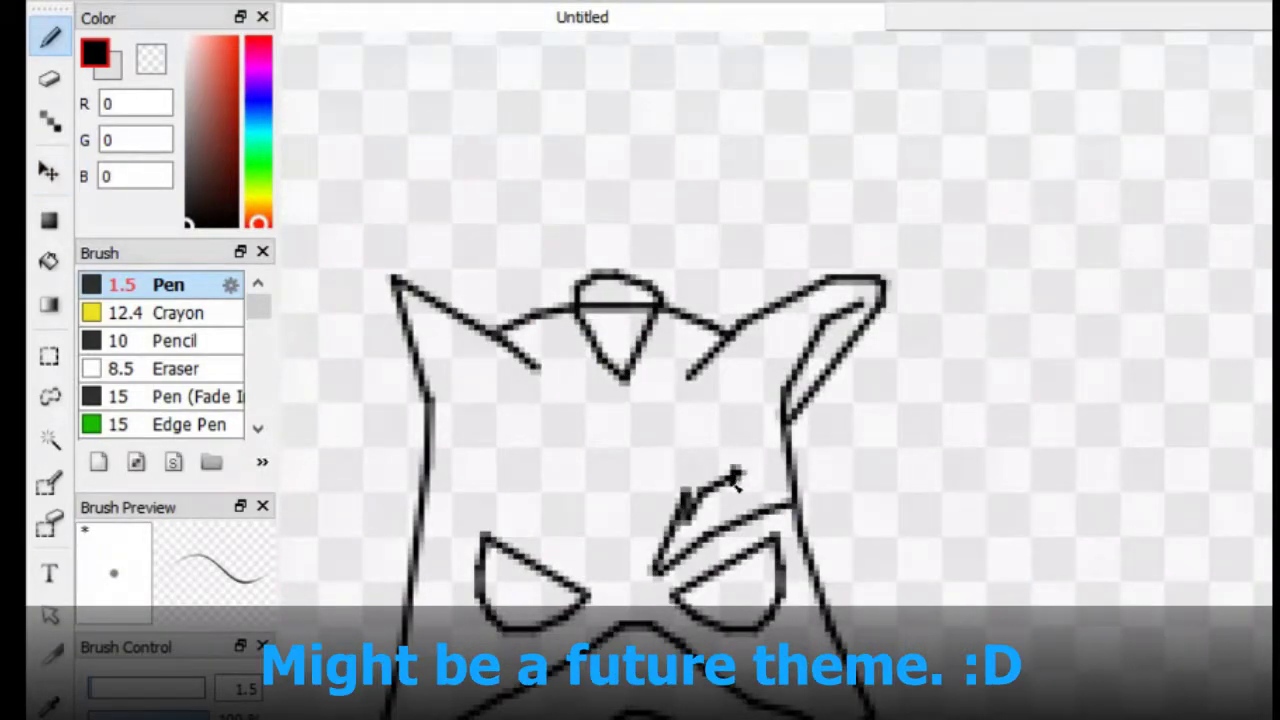
{"action": "mouse_move", "coordinate": [604, 571]}
{"action": "left_mouse_down"}
{"action": "mouse_move", "coordinate": [509, 518]}
{"action": "mouse_move", "coordinate": [587, 522]}
{"action": "mouse_move", "coordinate": [478, 469]}
{"action": "left_mouse_up"}
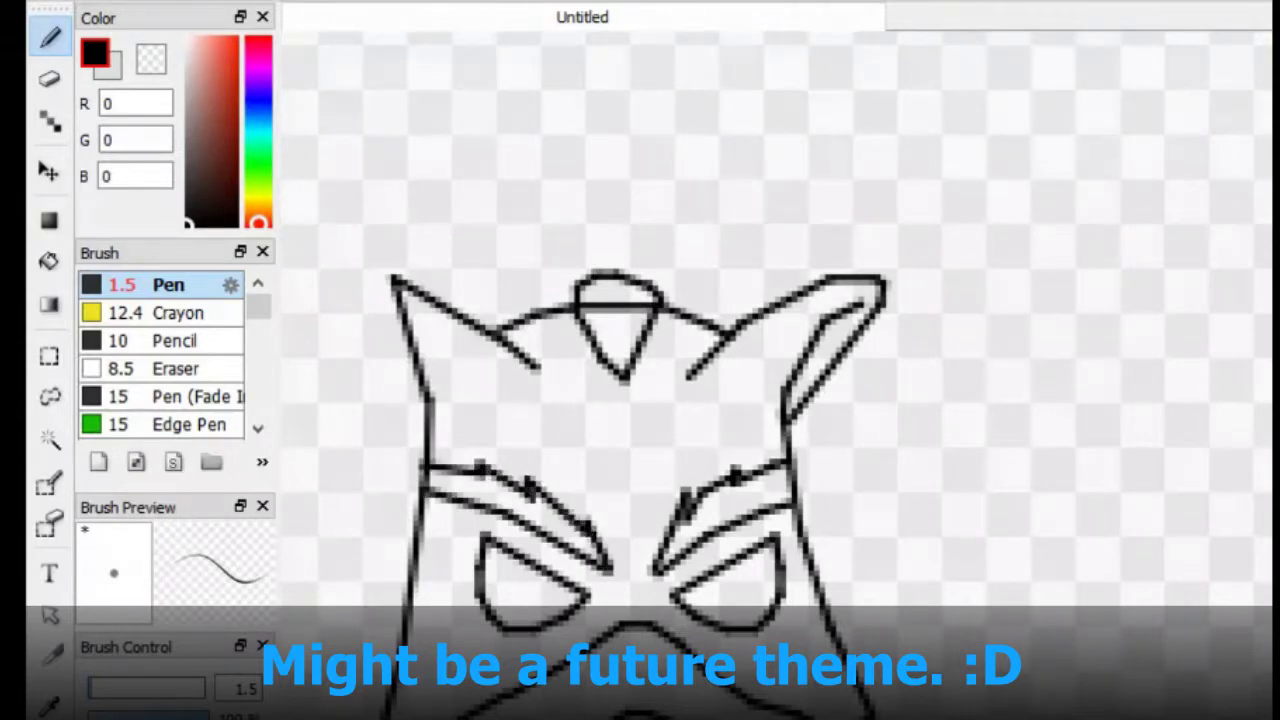
Add small oval pupils to both eyes and place dark round irises around them
{"action": "mouse_move", "coordinate": [530, 578]}
{"action": "left_mouse_down"}
{"action": "mouse_move", "coordinate": [545, 617]}
{"action": "mouse_move", "coordinate": [727, 593]}
{"action": "left_mouse_up"}
{"action": "left_click", "coordinate": [49, 172]}
{"action": "key", "text": "ctrl+c"}
{"action": "key", "text": "ctrl+v"}
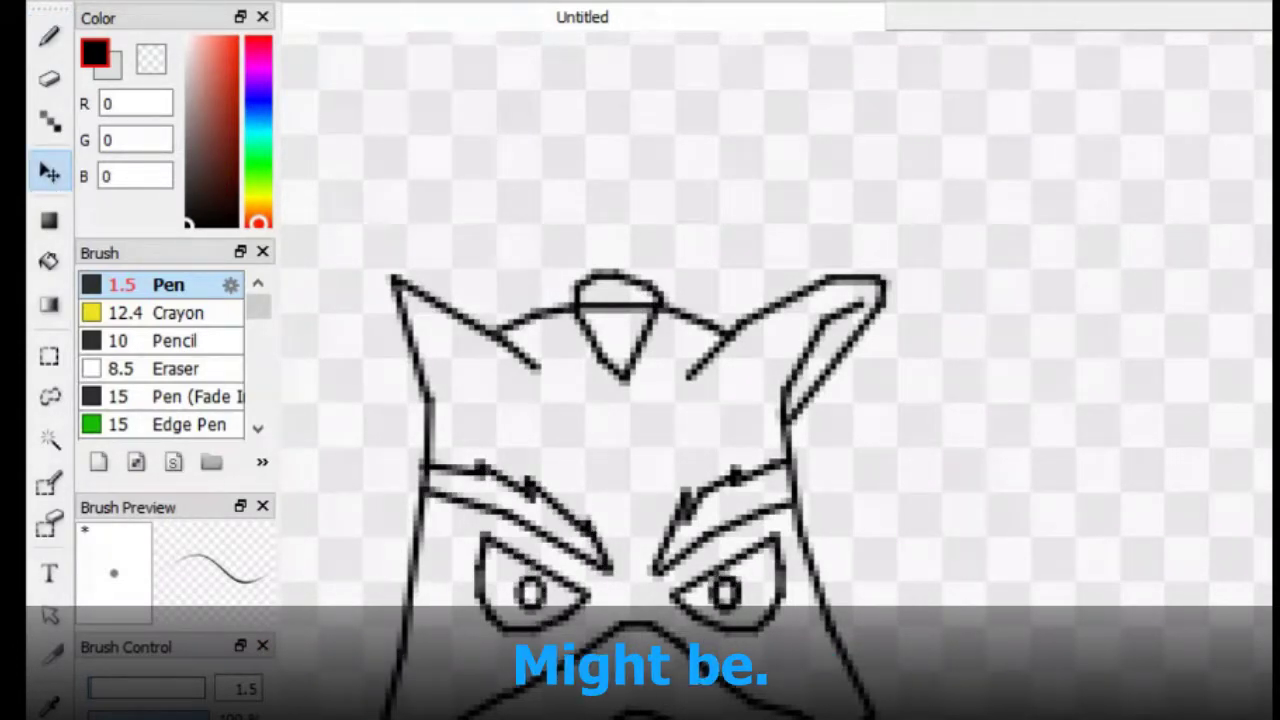
{"action": "key", "text": "ctrl+v"}
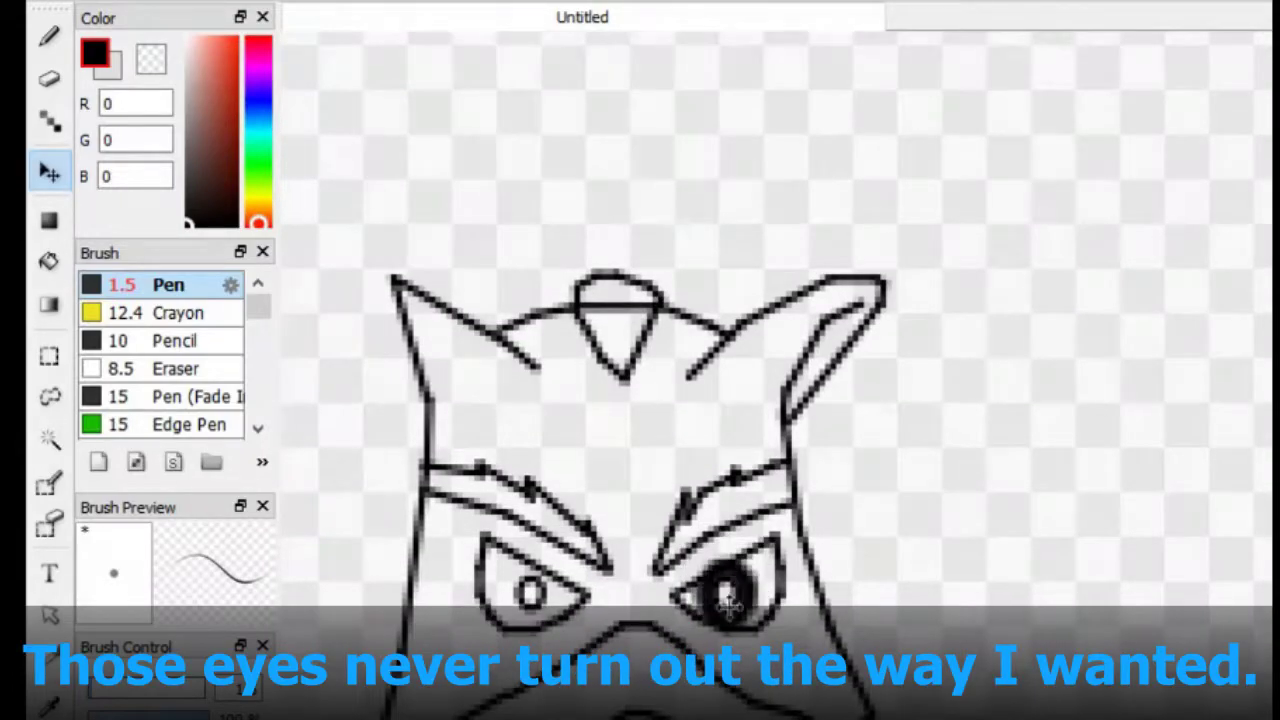
{"action": "left_click", "coordinate": [527, 590]}
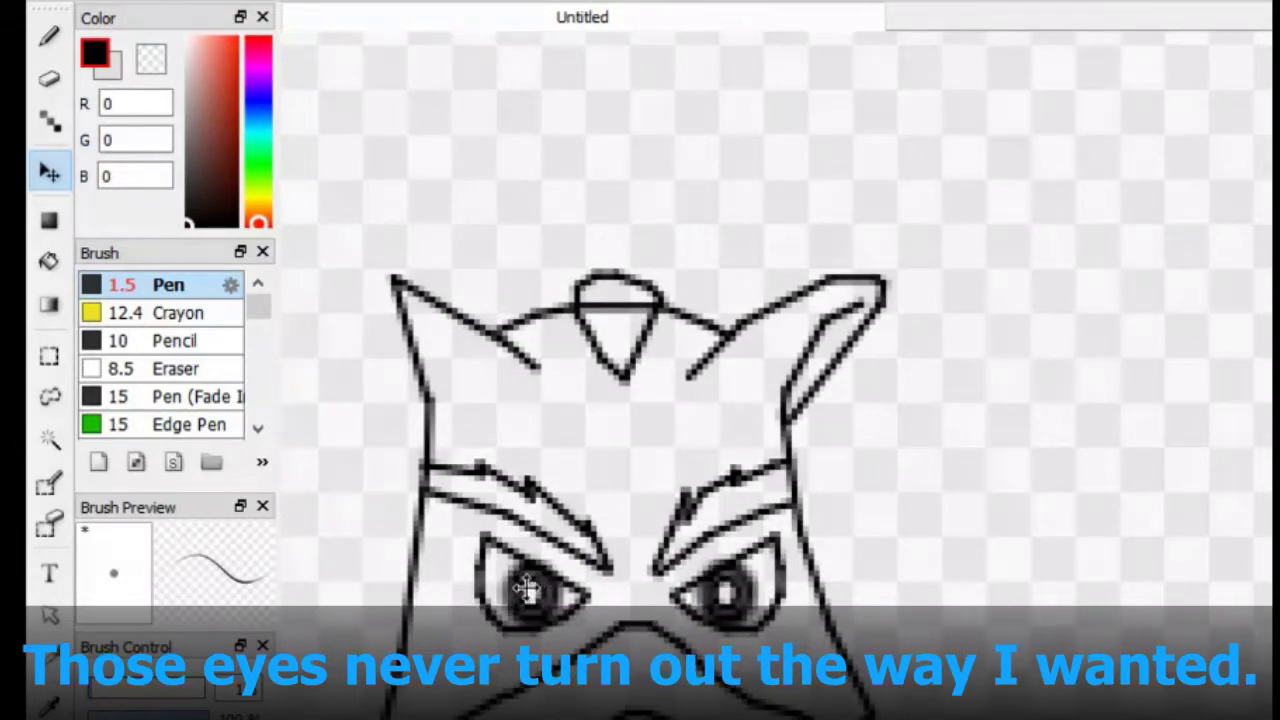
{"action": "scroll", "coordinate": [530, 590], "scroll_direction": "down", "scroll_amount": 3}
{"action": "scroll", "coordinate": [590, 420], "scroll_direction": "up", "scroll_amount": 3}
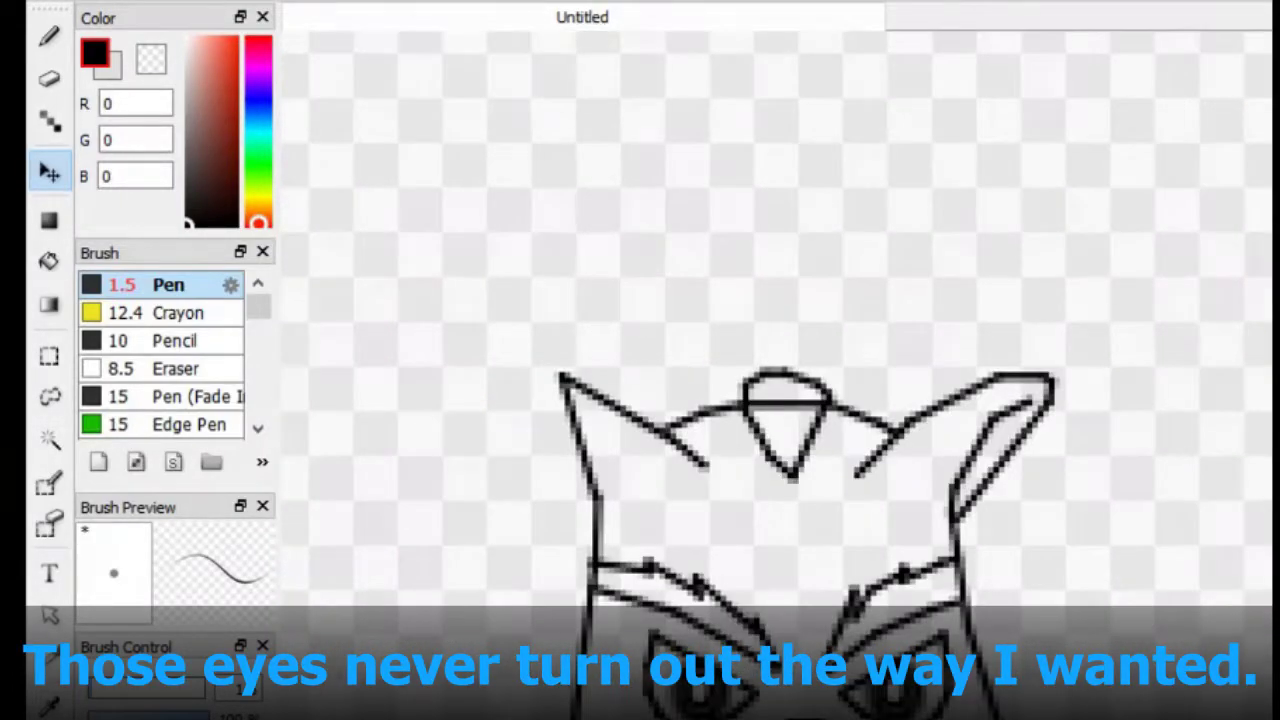
Draw the inner-ear lines, and erase and redraw the lower sides of the head down to the jaw
{"action": "key", "text": "b"}
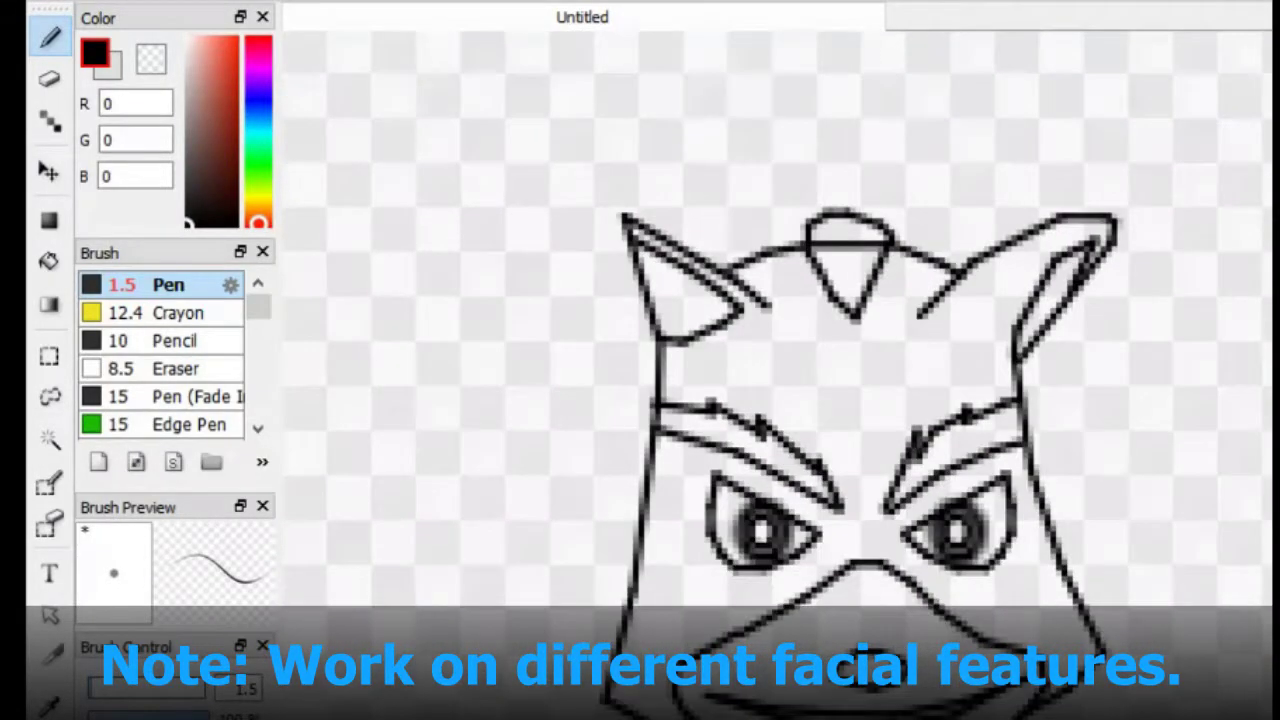
{"action": "key", "text": "e"}
{"action": "key", "text": "b"}
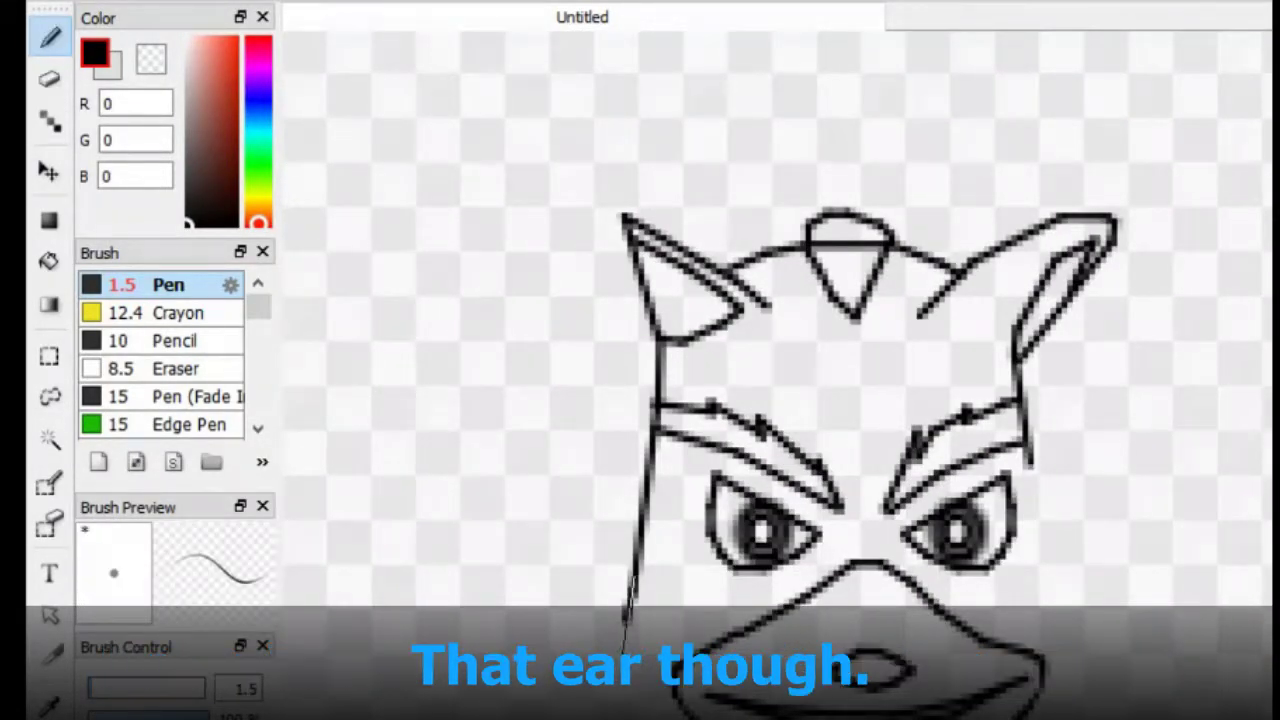
{"action": "mouse_move", "coordinate": [1030, 460]}
{"action": "left_mouse_down"}
{"action": "mouse_move", "coordinate": [1057, 529]}
{"action": "mouse_move", "coordinate": [1045, 700]}
{"action": "left_mouse_up"}
{"action": "scroll", "coordinate": [780, 400], "scroll_direction": "down", "scroll_amount": 5}
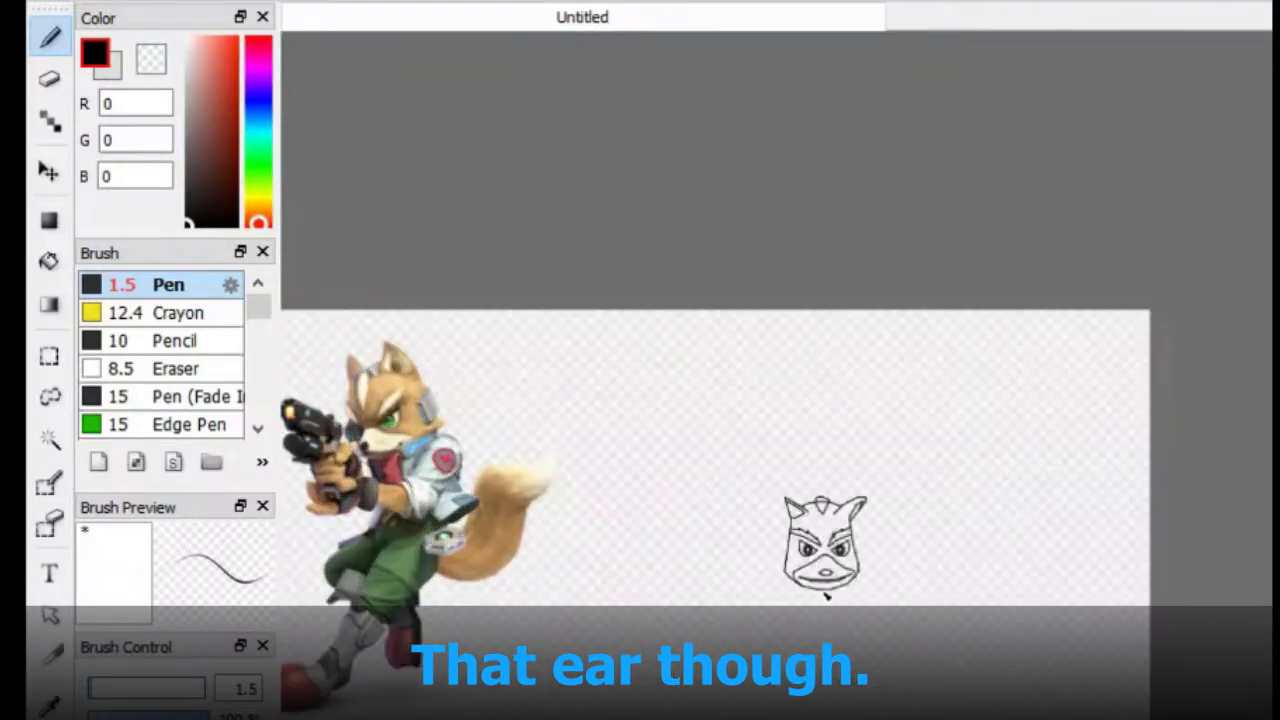
Draw rounded headset pieces on both sides of the head and a rectangular eyepiece over one eye, following the Fox reference
{"action": "scroll", "coordinate": [826, 597], "scroll_direction": "up", "scroll_amount": 5}
{"action": "scroll", "coordinate": [700, 450], "scroll_direction": "down", "scroll_amount": 5}
{"action": "scroll", "coordinate": [1131, 277], "scroll_direction": "up", "scroll_amount": 8}
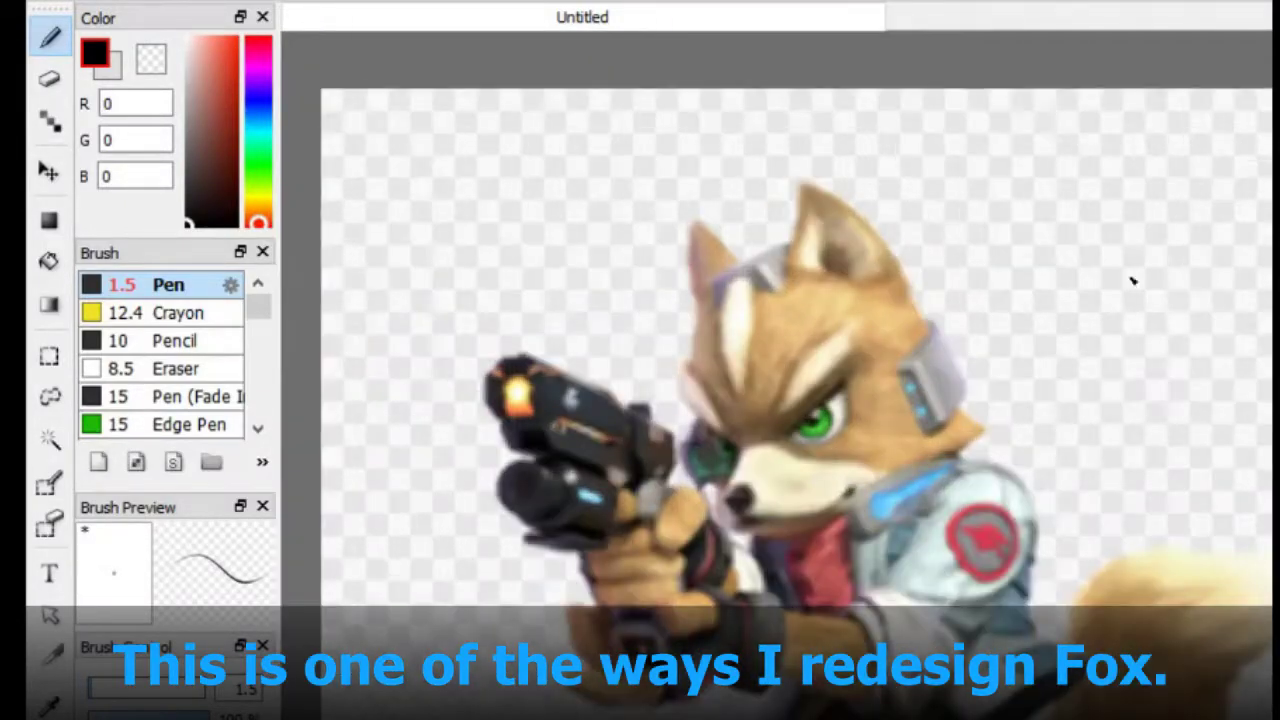
{"action": "mouse_move", "coordinate": [1000, 300]}
{"action": "left_mouse_down"}
{"action": "mouse_move", "coordinate": [930, 525]}
{"action": "mouse_move", "coordinate": [966, 550]}
{"action": "left_mouse_up"}
{"action": "mouse_move", "coordinate": [975, 350]}
{"action": "left_mouse_down"}
{"action": "mouse_move", "coordinate": [1048, 389]}
{"action": "mouse_move", "coordinate": [1075, 376]}
{"action": "mouse_move", "coordinate": [982, 402]}
{"action": "mouse_move", "coordinate": [1255, 375]}
{"action": "left_mouse_up"}
{"action": "key", "text": "ctrl+z"}
{"action": "key", "text": "ctrl+z"}
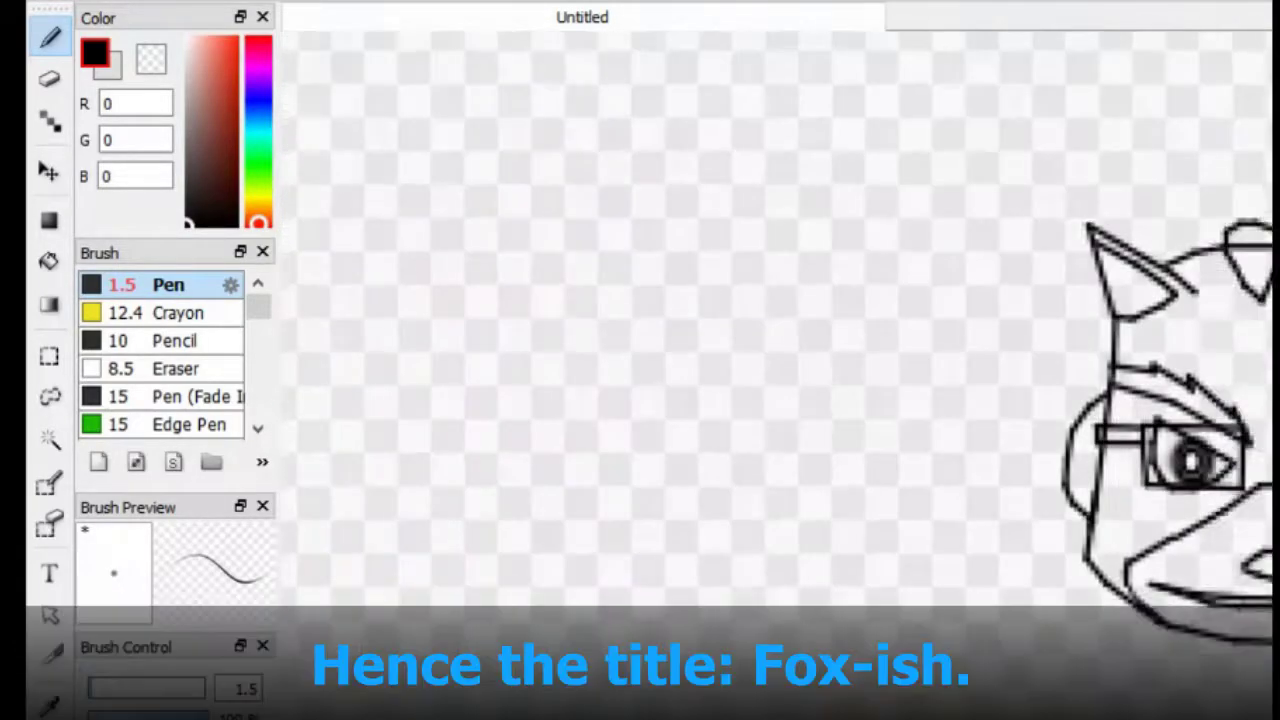
Sketch straight skeleton guidelines below the head for the spine, two outward-bent arms and two legs
{"action": "scroll", "coordinate": [780, 340], "scroll_direction": "down", "scroll_amount": 3}
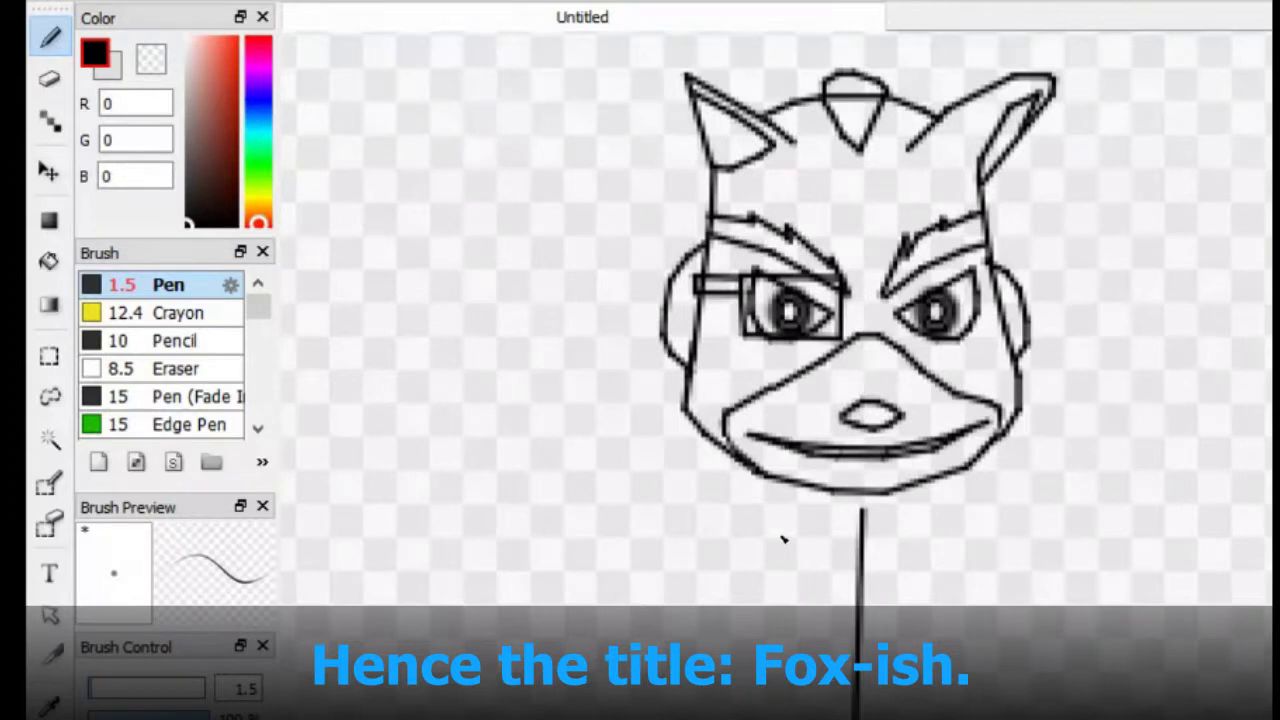
{"action": "scroll", "coordinate": [780, 534], "scroll_direction": "down", "scroll_amount": 3}
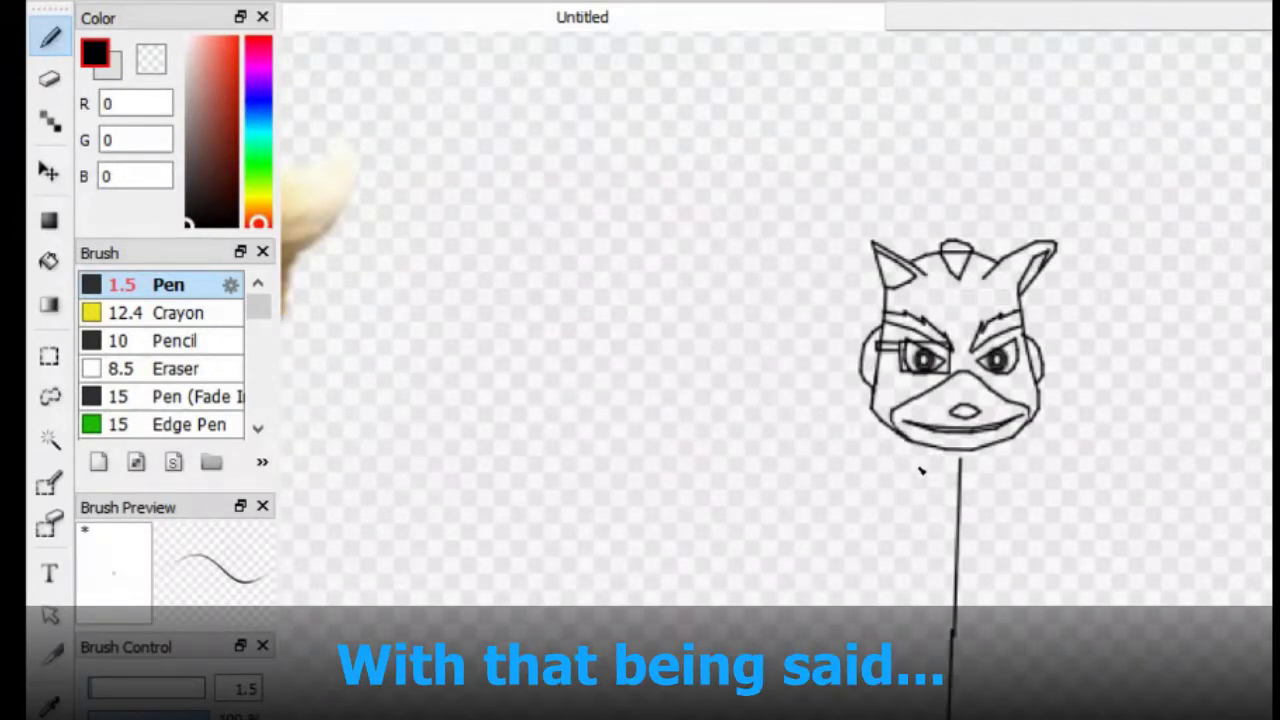
{"action": "left_click_drag", "start_coordinate": [853, 563], "coordinate": [846, 690]}
{"action": "mouse_move", "coordinate": [1012, 488]}
{"action": "left_mouse_down"}
{"action": "mouse_move", "coordinate": [1260, 512]}
{"action": "mouse_move", "coordinate": [1137, 257]}
{"action": "left_mouse_up"}
{"action": "key", "text": "ctrl+z"}
{"action": "key", "text": "ctrl+z"}
{"action": "key", "text": "ctrl+z"}
{"action": "left_click_drag", "start_coordinate": [778, 212], "coordinate": [785, 410]}
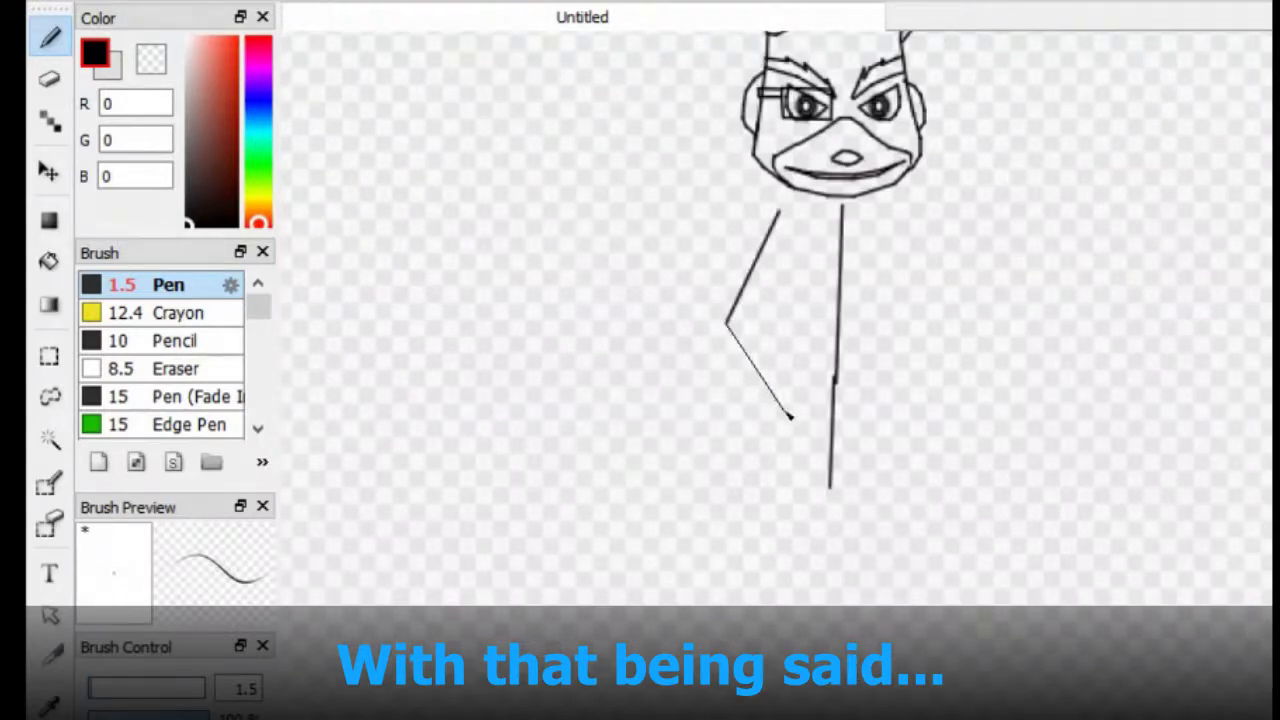
{"action": "left_click_drag", "start_coordinate": [880, 218], "coordinate": [870, 418]}
{"action": "left_click_drag", "start_coordinate": [800, 438], "coordinate": [786, 712]}
{"action": "left_click_drag", "start_coordinate": [878, 448], "coordinate": [867, 718]}
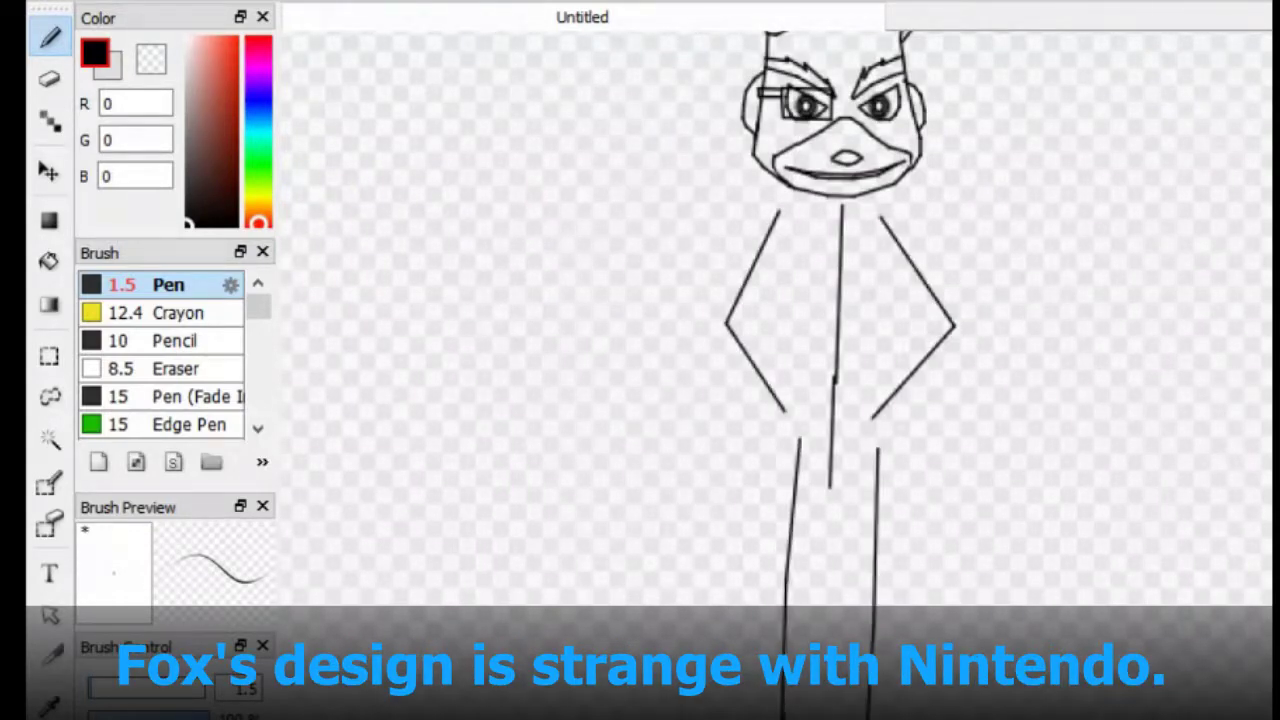
Outline the neck, shoulders, bent arms and torso sides around the skeleton guidelines
{"action": "mouse_move", "coordinate": [803, 234]}
{"action": "left_mouse_down"}
{"action": "mouse_move", "coordinate": [1088, 495]}
{"action": "mouse_move", "coordinate": [1025, 495]}
{"action": "left_mouse_up"}
{"action": "left_click_drag", "start_coordinate": [1000, 454], "coordinate": [958, 478]}
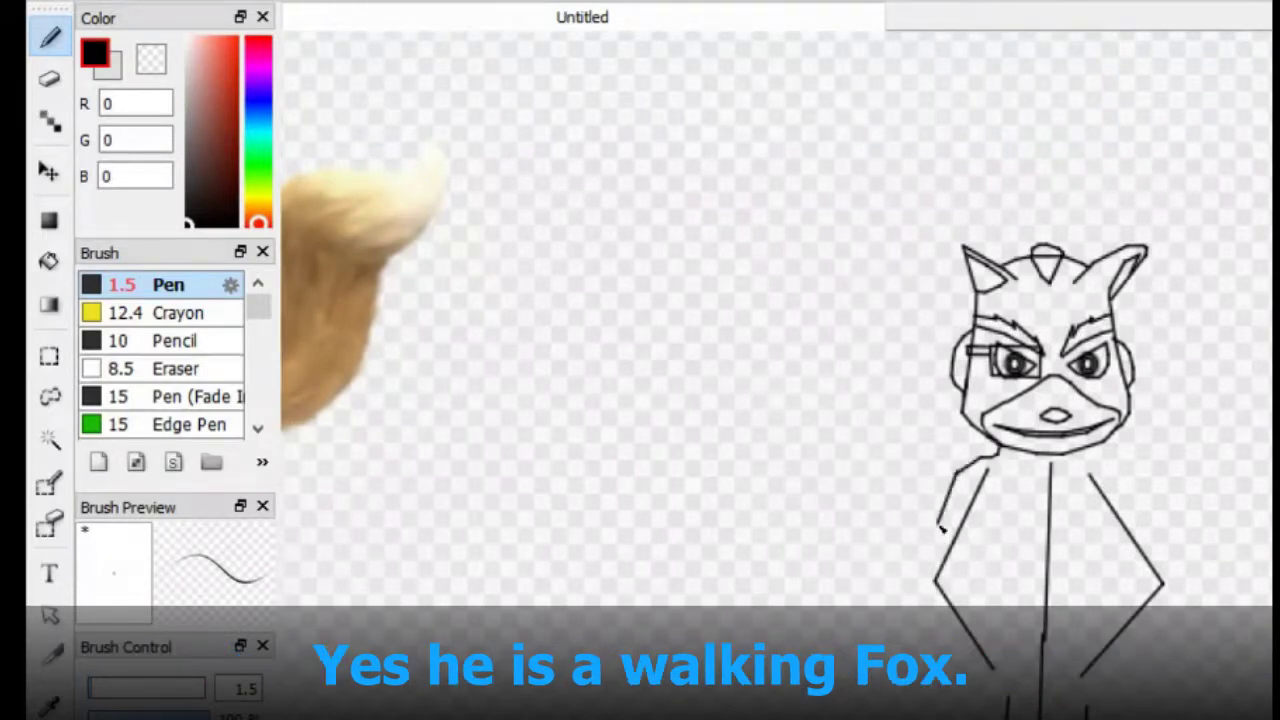
{"action": "left_click_drag", "start_coordinate": [942, 530], "coordinate": [976, 692]}
{"action": "left_click_drag", "start_coordinate": [996, 478], "coordinate": [964, 586]}
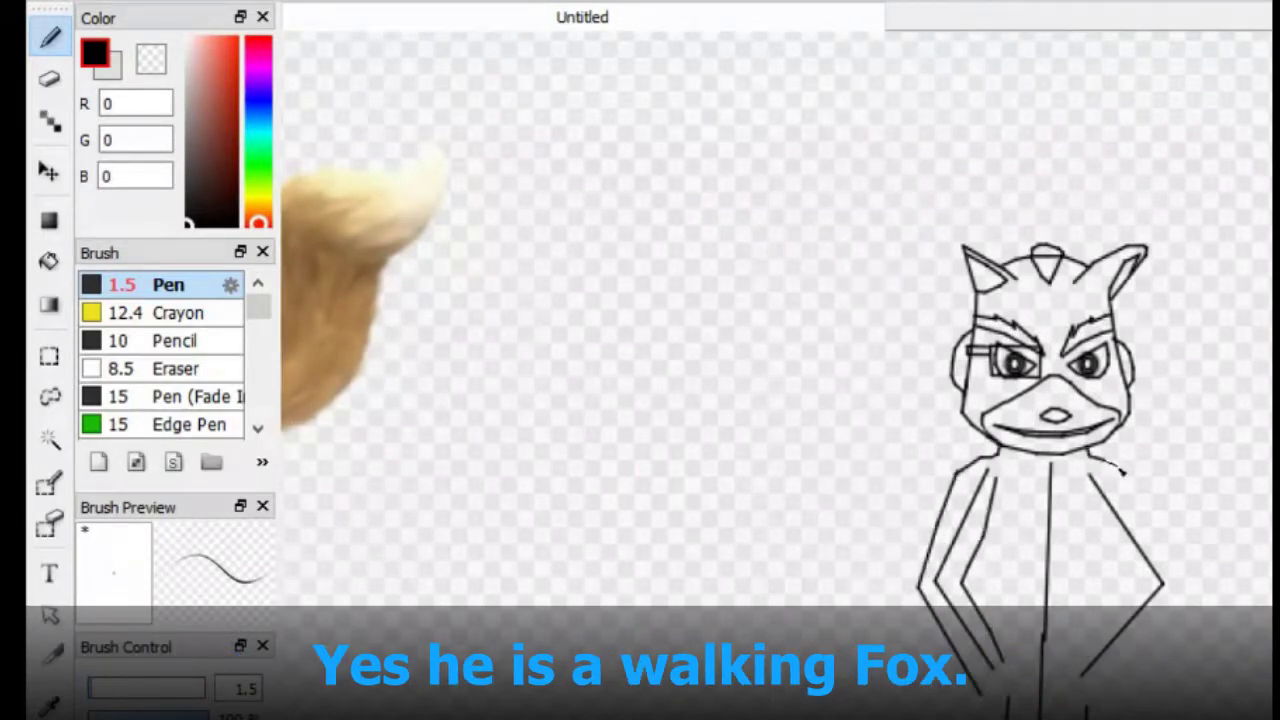
{"action": "left_click_drag", "start_coordinate": [1120, 470], "coordinate": [1178, 597]}
{"action": "left_click_drag", "start_coordinate": [1080, 488], "coordinate": [1104, 532]}
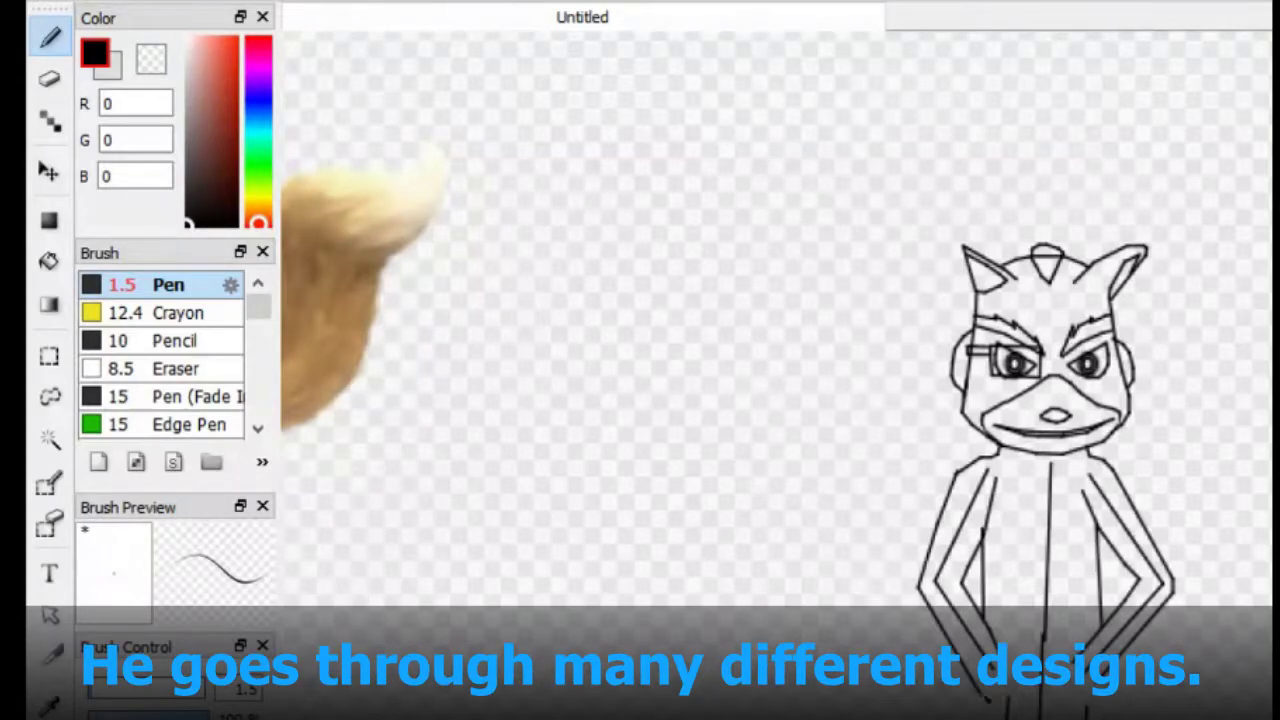
Finish the forearms and draw a hand with fingers resting on each hip
{"action": "scroll", "coordinate": [985, 698], "scroll_direction": "up", "scroll_amount": 10}
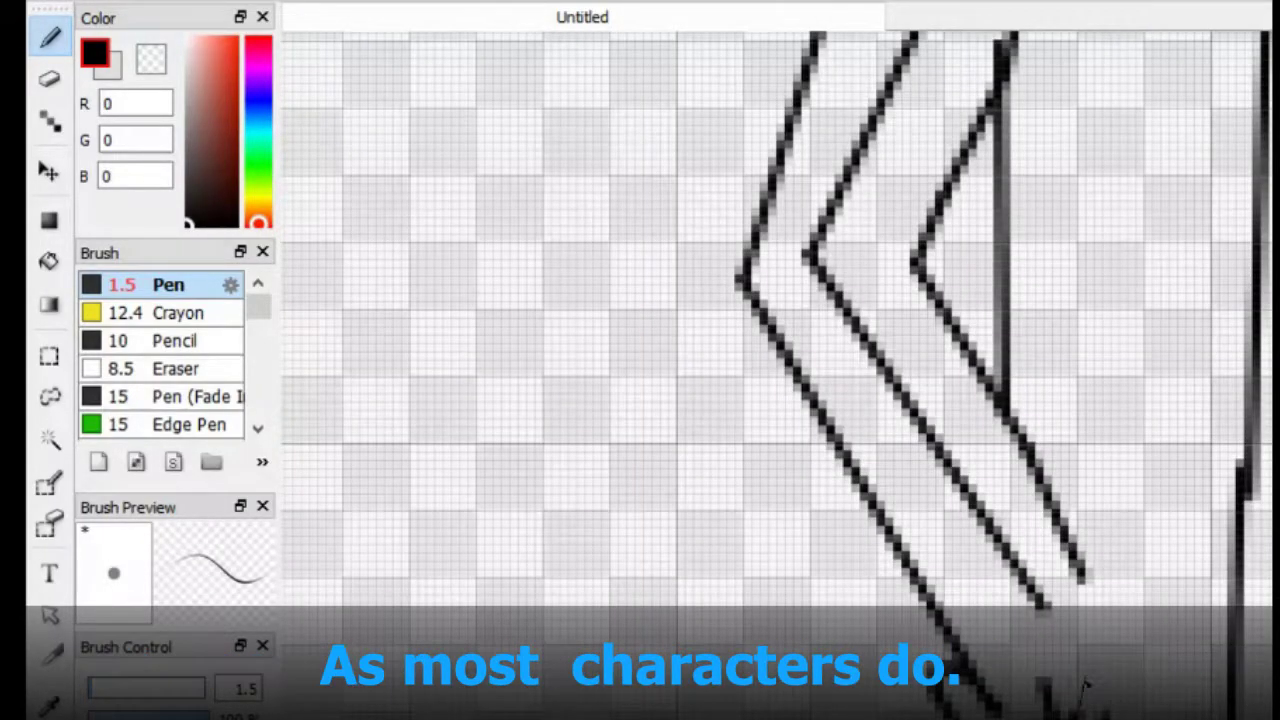
{"action": "left_click_drag", "start_coordinate": [1096, 712], "coordinate": [1080, 571]}
{"action": "scroll", "coordinate": [1080, 571], "scroll_direction": "down", "scroll_amount": 10}
{"action": "scroll", "coordinate": [818, 600], "scroll_direction": "up", "scroll_amount": 10}
{"action": "left_click_drag", "start_coordinate": [818, 575], "coordinate": [845, 700]}
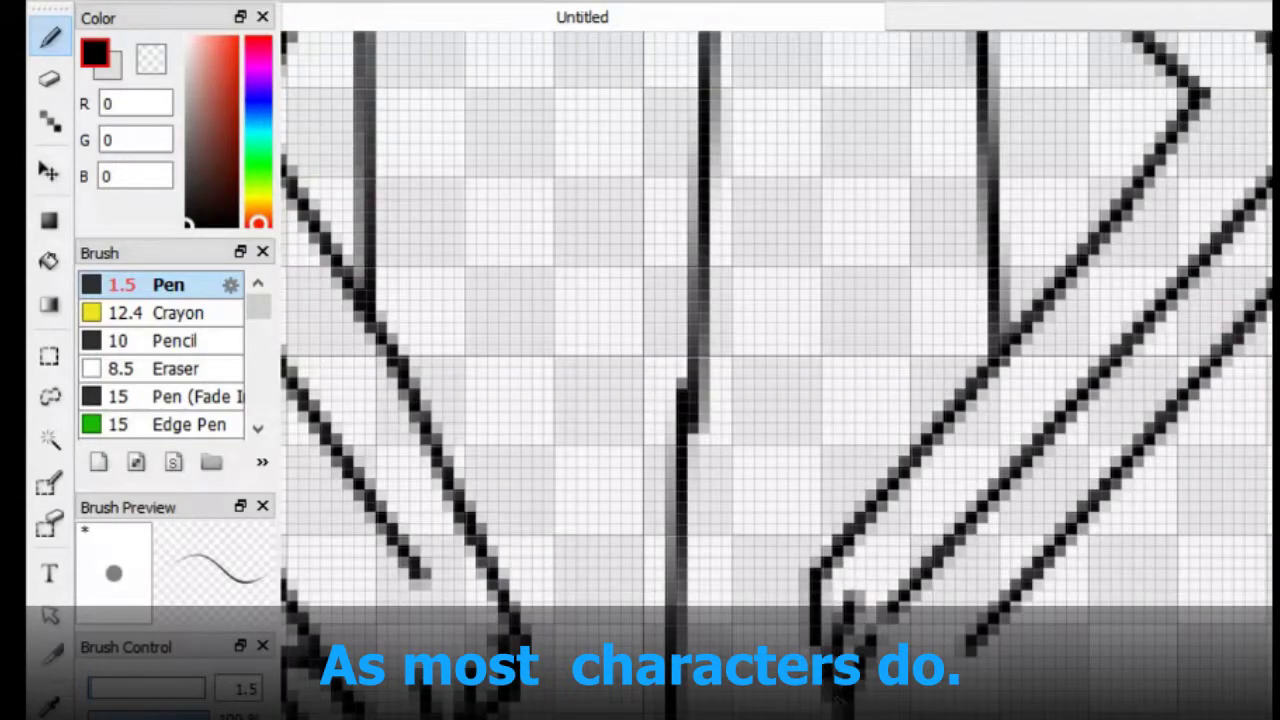
{"action": "scroll", "coordinate": [1000, 636], "scroll_direction": "down", "scroll_amount": 10}
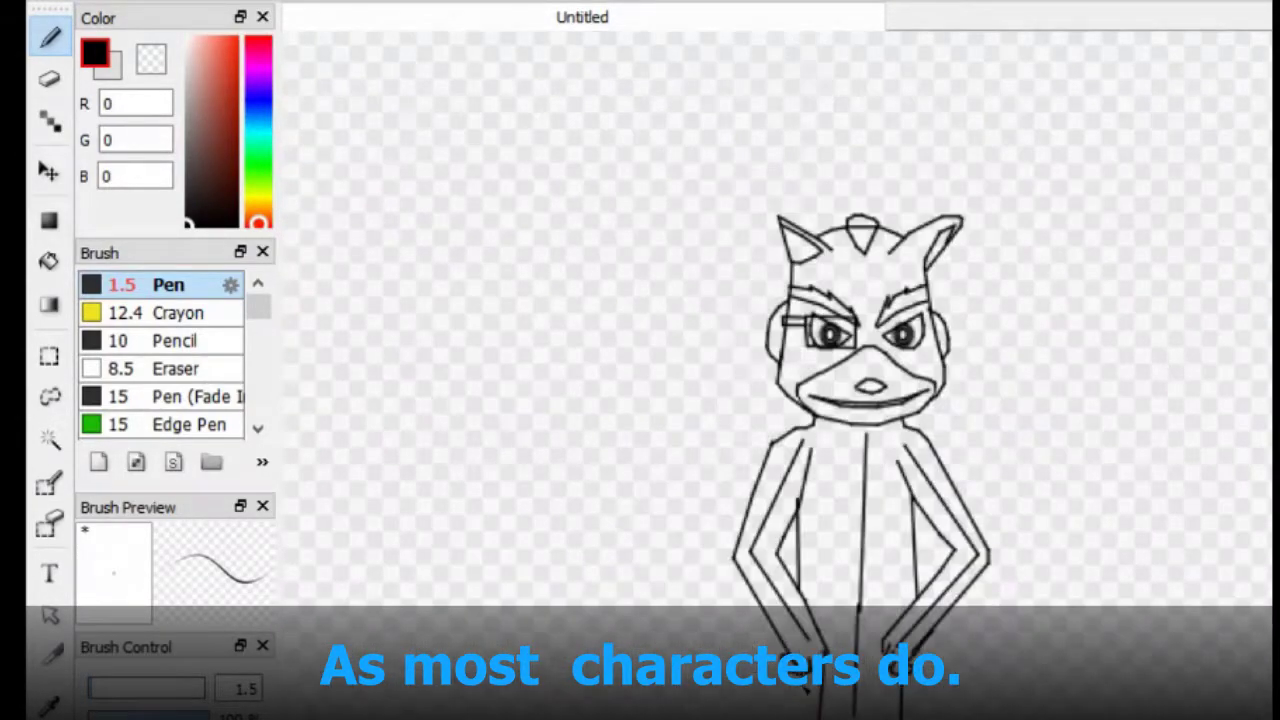
Undo the crotch stroke and outline both legs and feet around the leg guidelines
{"action": "left_click_drag", "start_coordinate": [855, 716], "coordinate": [780, 408]}
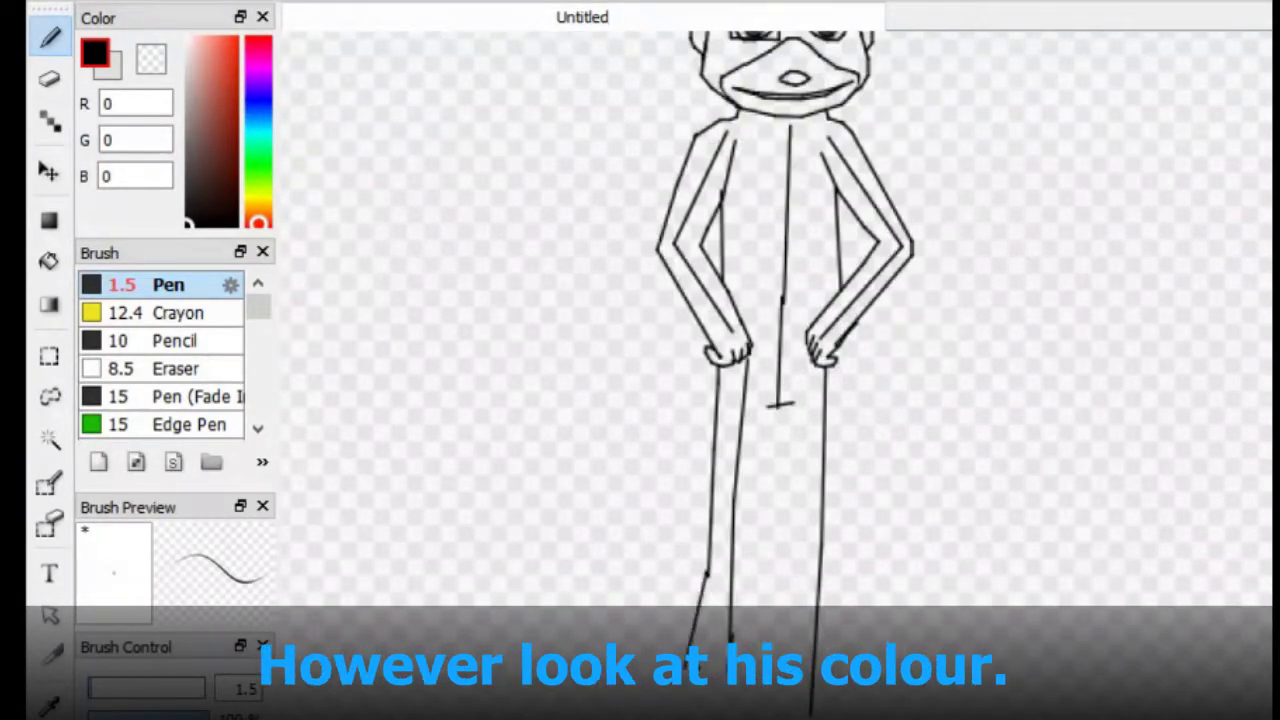
{"action": "key", "text": "ctrl+z"}
{"action": "key", "text": "ctrl+z"}
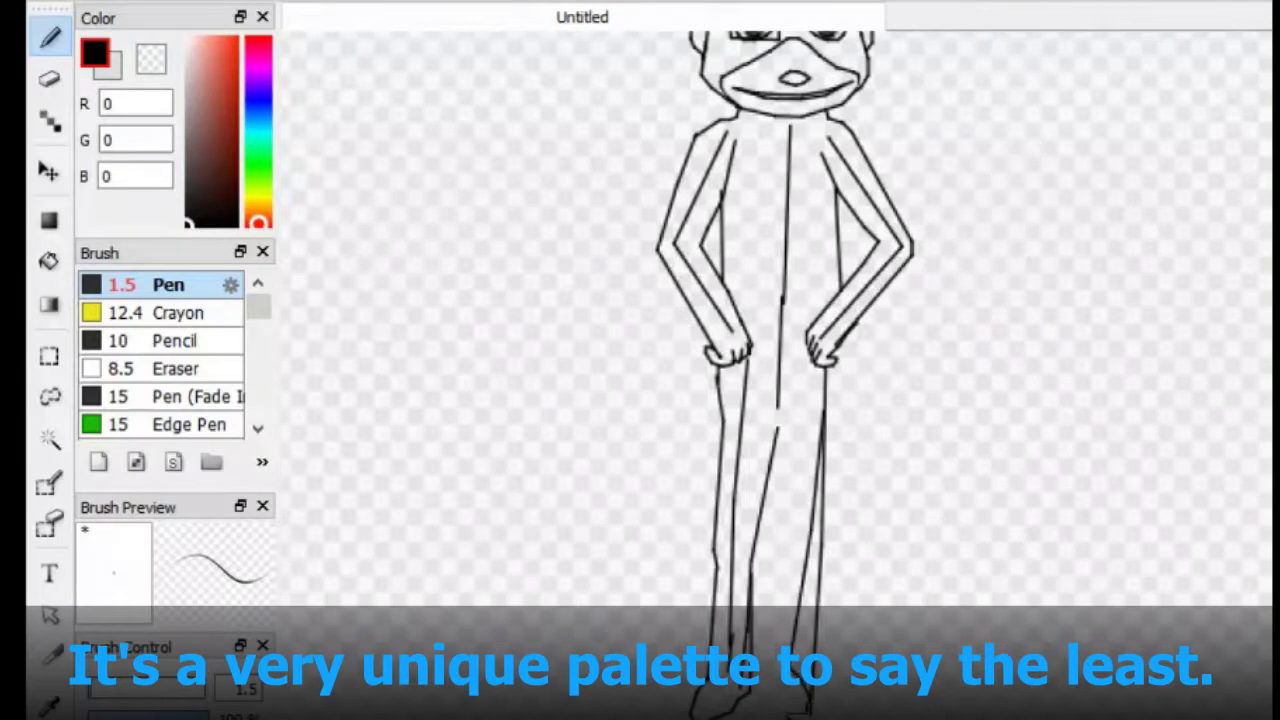
{"action": "left_click_drag", "start_coordinate": [780, 436], "coordinate": [805, 676]}
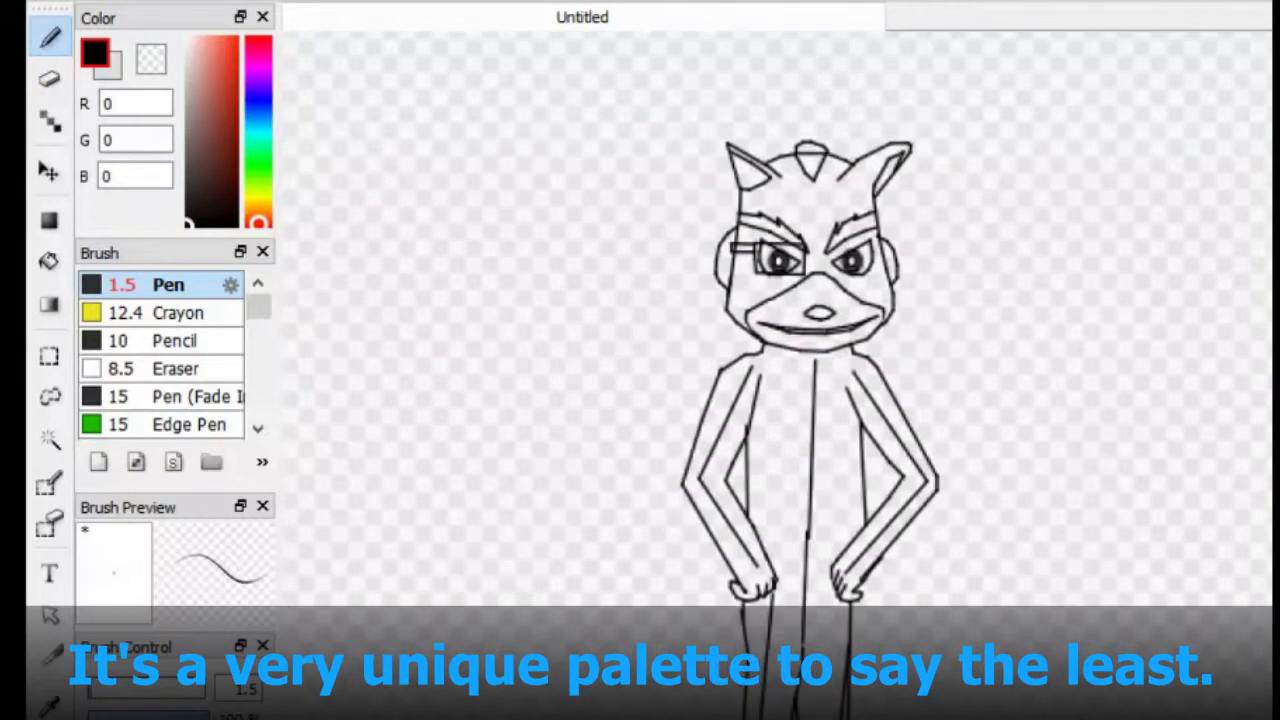
Remove the skeleton guidelines from view, and draw collar pieces at the neck and sleeve cuffs at the elbows
{"action": "key", "text": "ctrl+z"}
{"action": "key", "text": "ctrl+z"}
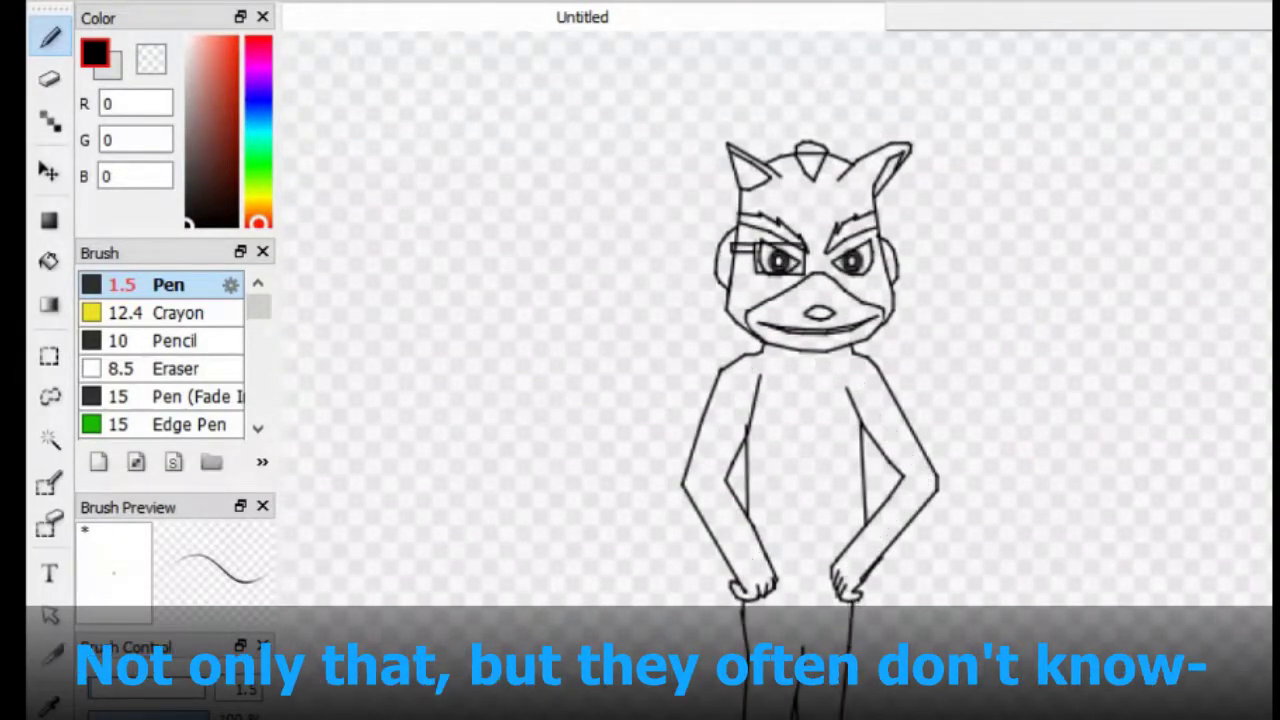
{"action": "left_click_drag", "start_coordinate": [743, 345], "coordinate": [933, 370]}
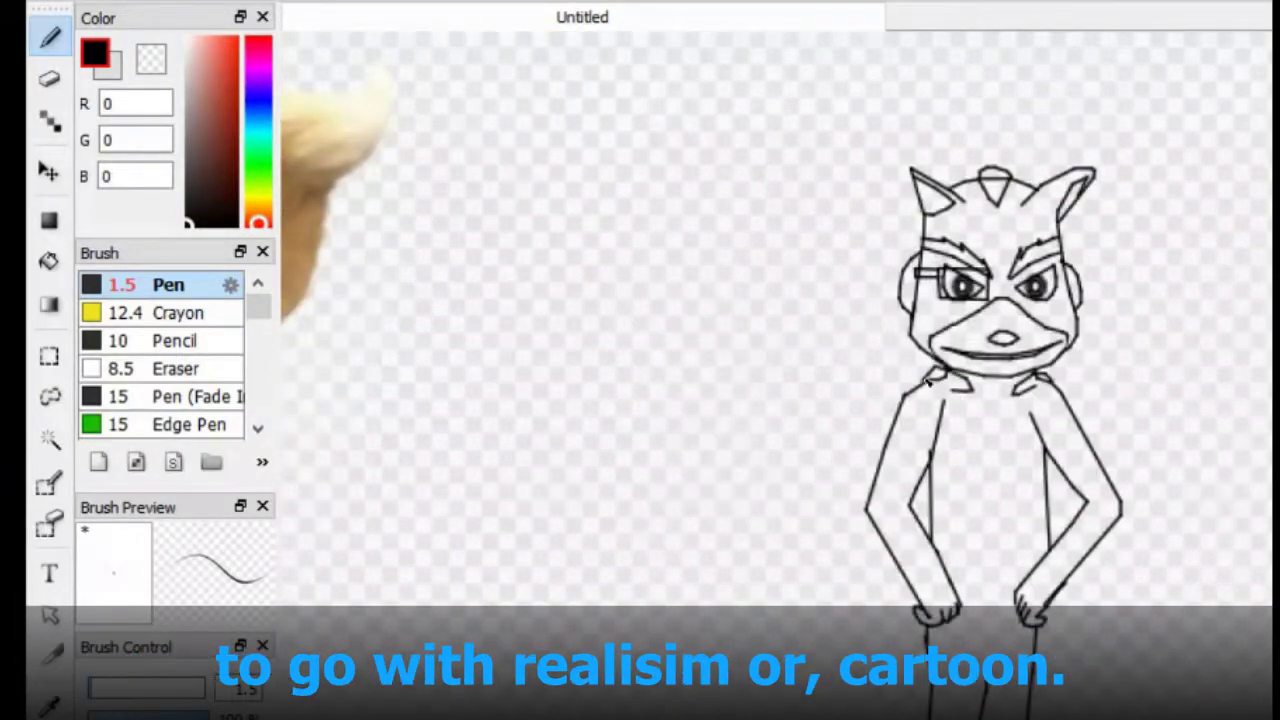
{"action": "left_click_drag", "start_coordinate": [857, 512], "coordinate": [727, 462]}
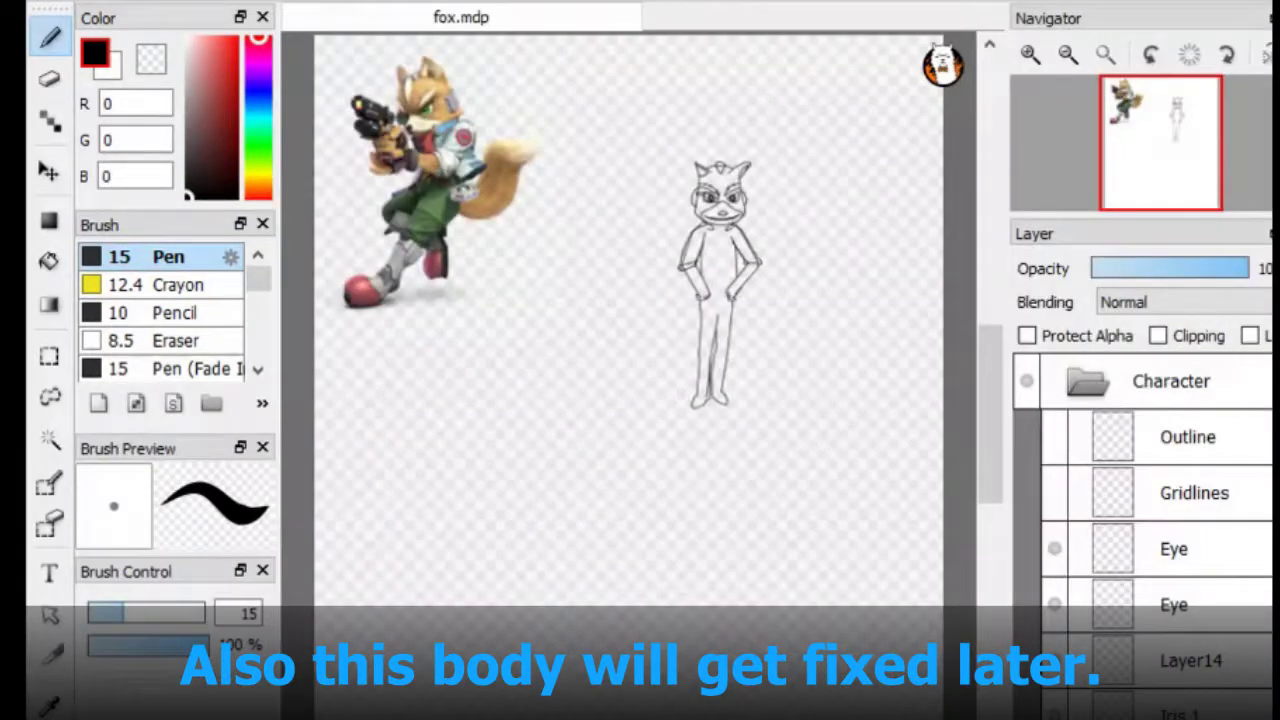
Try replacing the forearms, hands and legs by erasing them and drawing a hanging arm and hand with the pen at size 2
{"action": "scroll", "coordinate": [1150, 500], "scroll_direction": "down", "scroll_amount": 5}
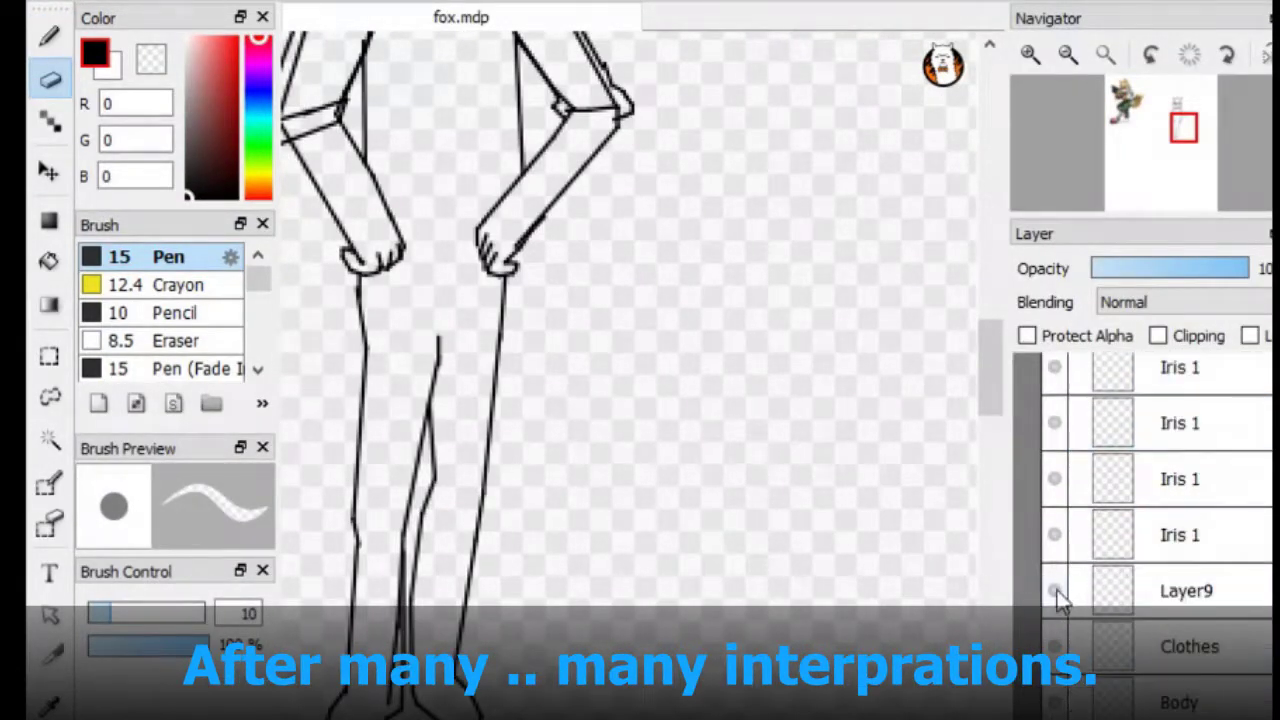
{"action": "mouse_move", "coordinate": [505, 285]}
{"action": "left_mouse_down"}
{"action": "mouse_move", "coordinate": [543, 194]}
{"action": "mouse_move", "coordinate": [380, 474]}
{"action": "mouse_move", "coordinate": [410, 705]}
{"action": "mouse_move", "coordinate": [380, 470]}
{"action": "mouse_move", "coordinate": [360, 500]}
{"action": "left_mouse_up"}
{"action": "key", "text": "b"}
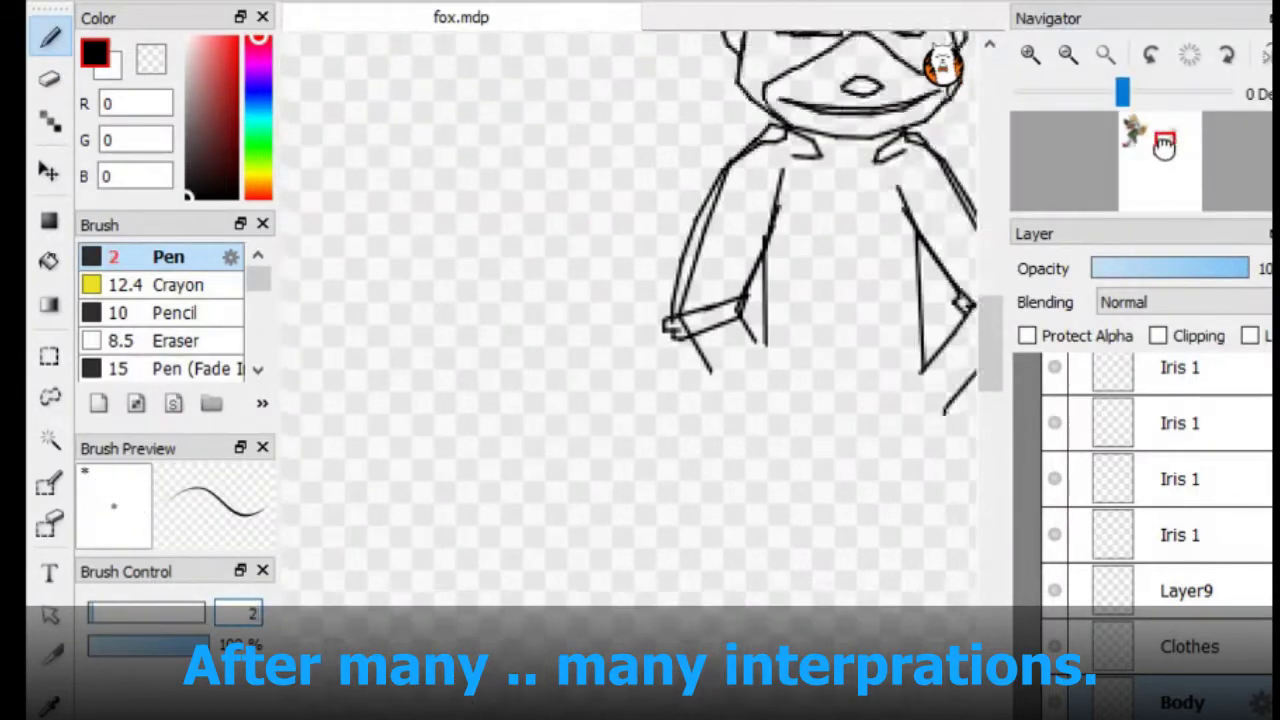
{"action": "key", "text": "b"}
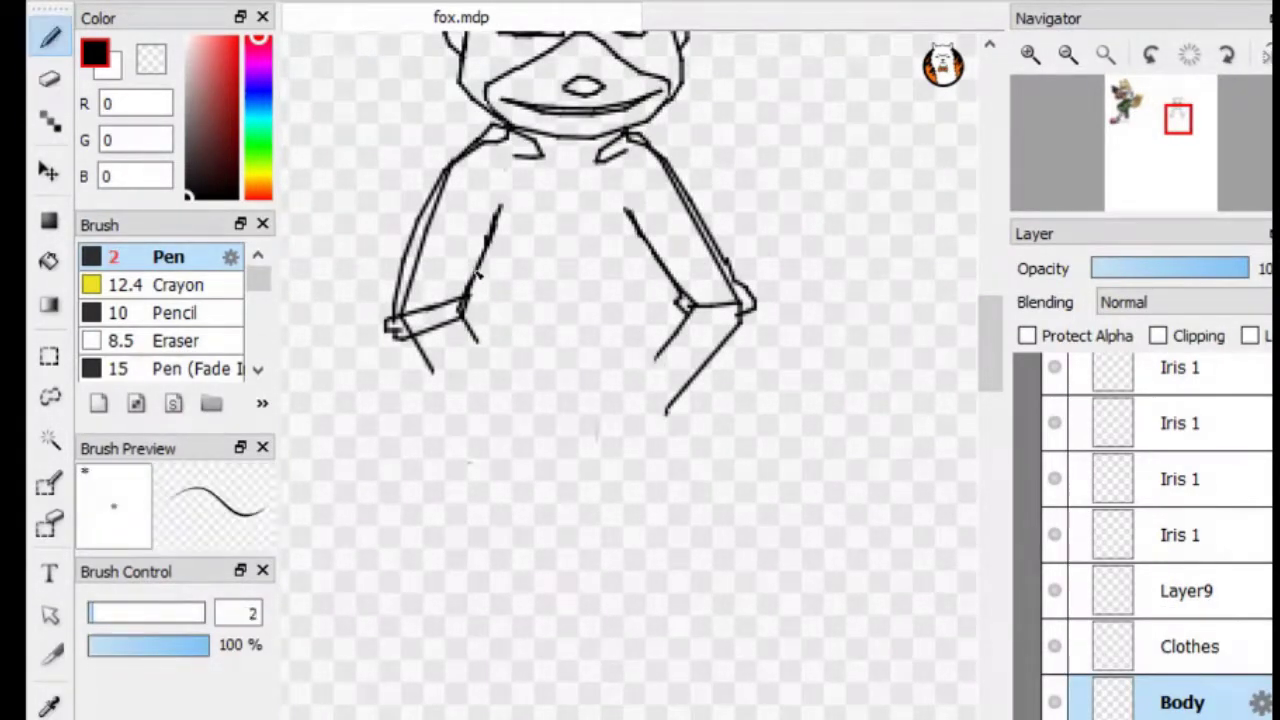
{"action": "mouse_move", "coordinate": [479, 363]}
{"action": "left_mouse_down"}
{"action": "mouse_move", "coordinate": [496, 457]}
{"action": "mouse_move", "coordinate": [469, 491]}
{"action": "left_mouse_up"}
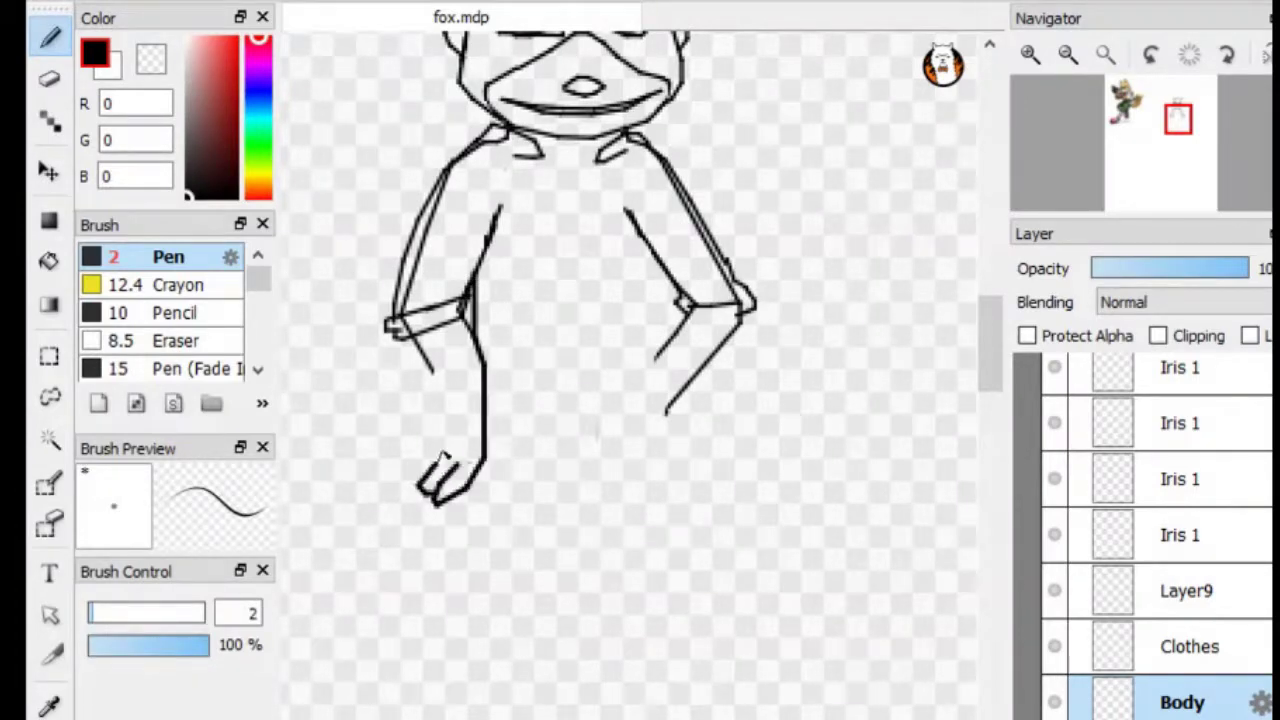
Undo the hanging arm and hand strokes, and set the pen size to 1.5
{"action": "key", "text": "ctrl+z"}
{"action": "key", "text": "ctrl+z"}
{"action": "key", "text": "bracketleft"}
Erase the left forearm stub and draw long side lines from the armpits down the torso and outer legs
{"action": "key", "text": "e"}
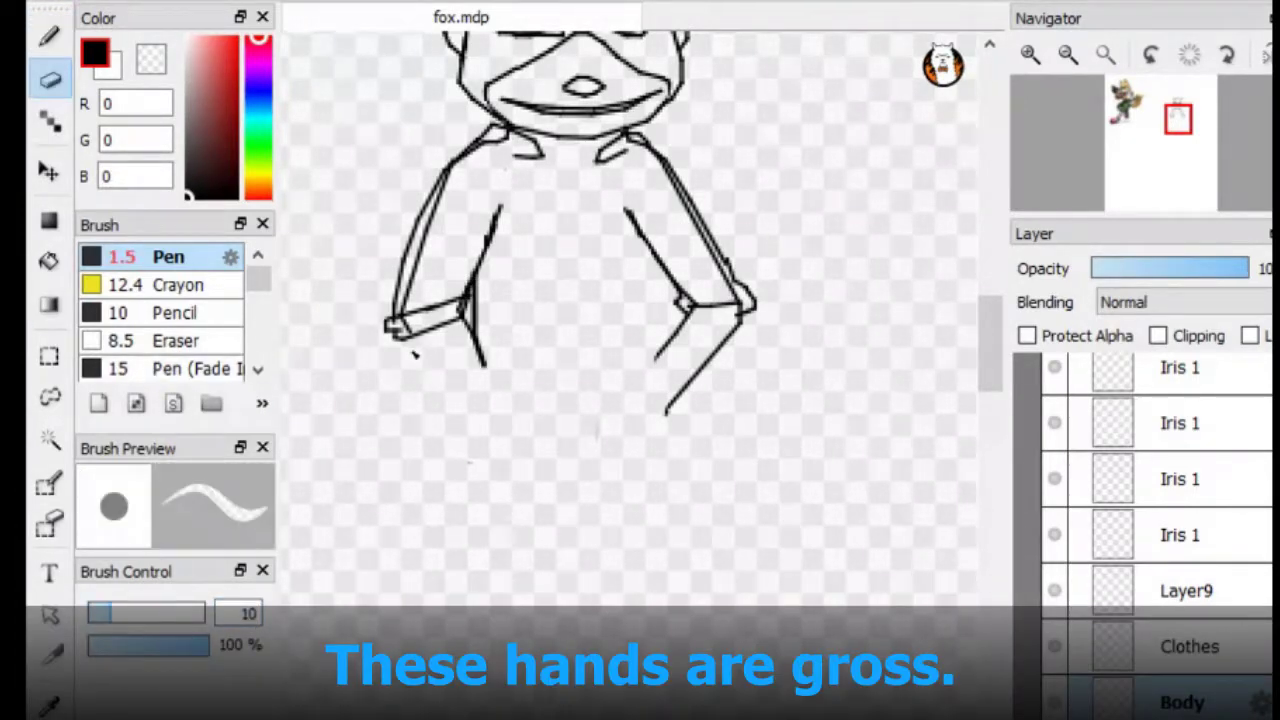
{"action": "left_click_drag", "start_coordinate": [478, 345], "coordinate": [465, 310]}
{"action": "key", "text": "b"}
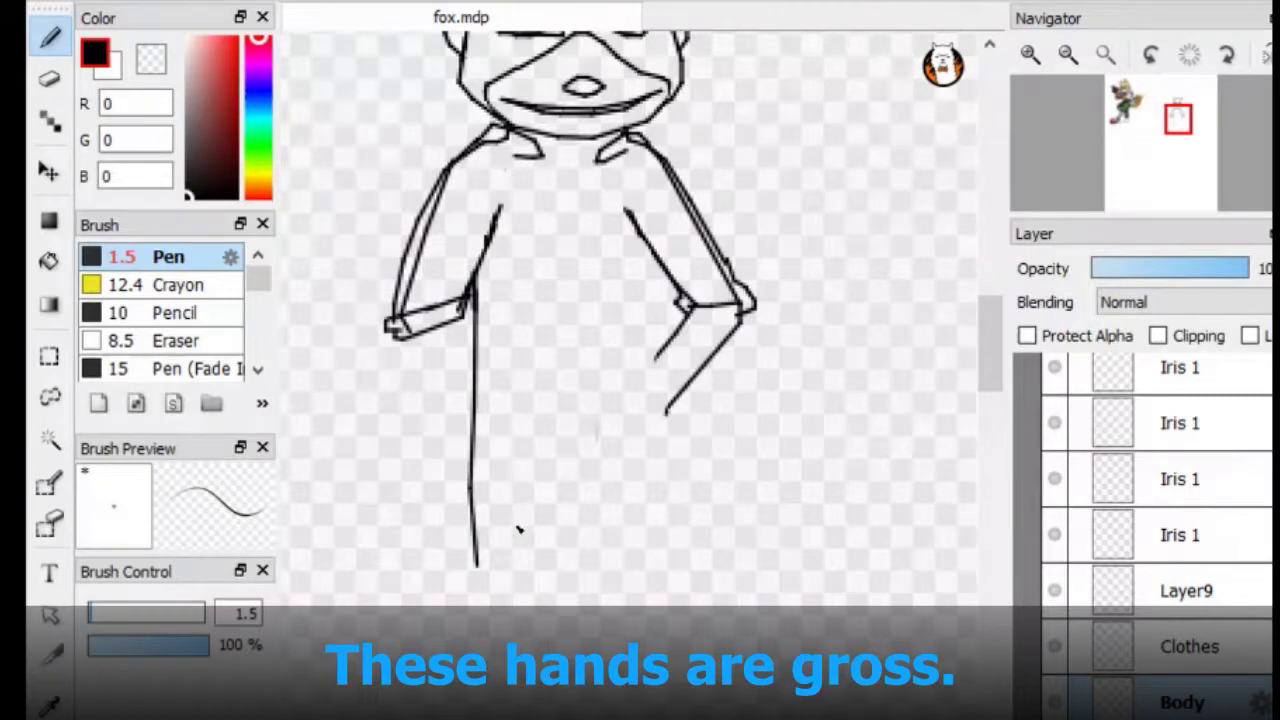
{"action": "left_click_drag", "start_coordinate": [658, 370], "coordinate": [650, 700]}
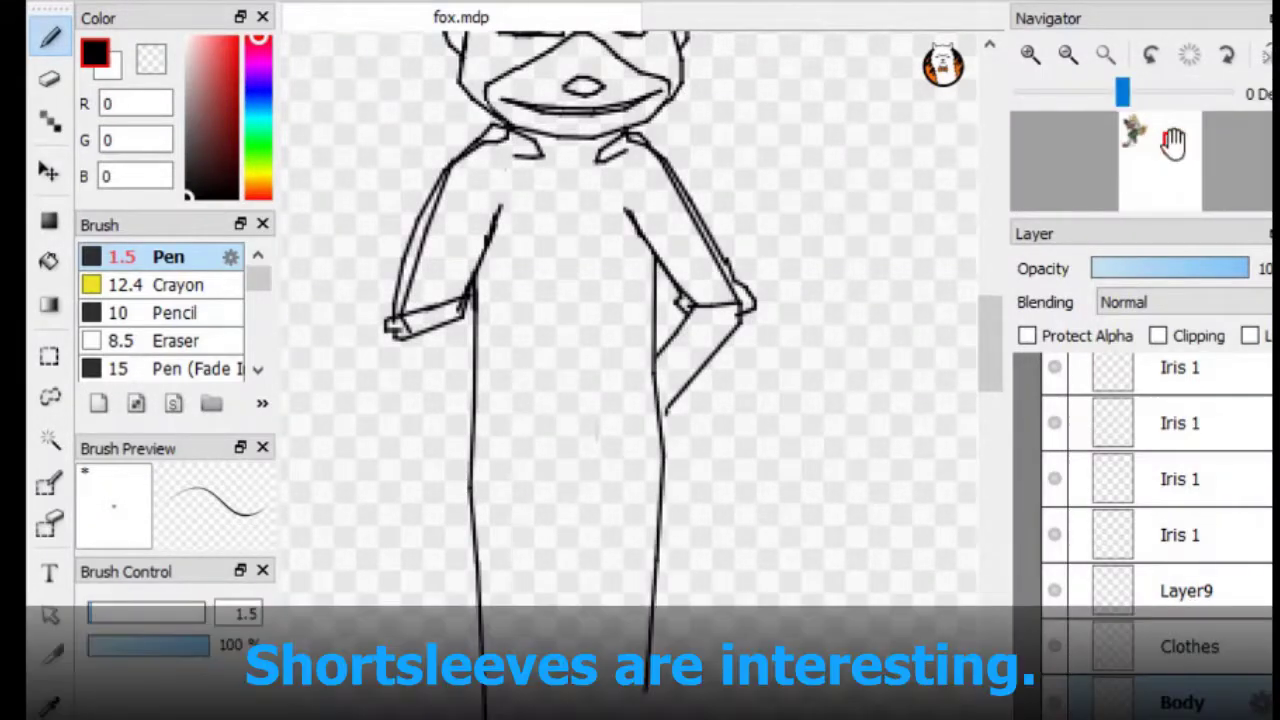
Outline the right foot and the inner leg lines, and undo the last strokes
{"action": "scroll", "coordinate": [650, 450], "scroll_direction": "down", "scroll_amount": 4}
{"action": "left_click_drag", "start_coordinate": [645, 270], "coordinate": [658, 503]}
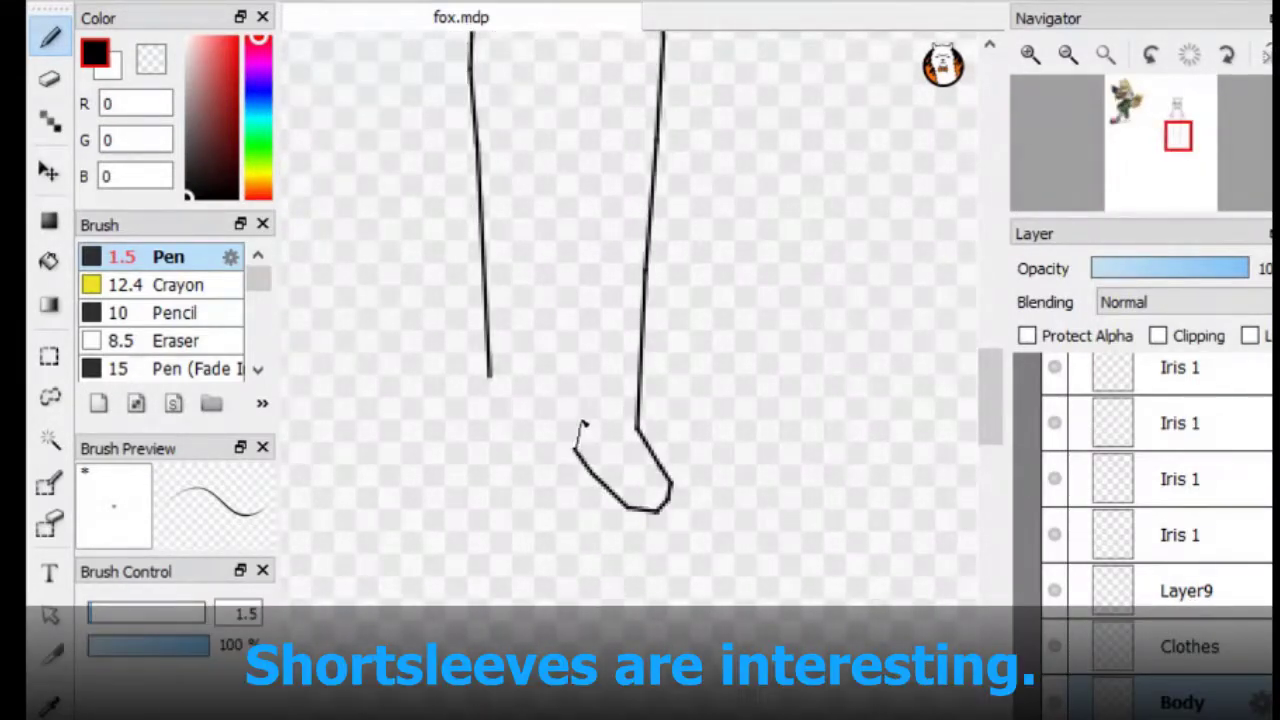
{"action": "left_click_drag", "start_coordinate": [575, 448], "coordinate": [566, 40]}
{"action": "mouse_move", "coordinate": [489, 376]}
{"action": "left_mouse_down"}
{"action": "mouse_move", "coordinate": [485, 426]}
{"action": "mouse_move", "coordinate": [578, 462]}
{"action": "mouse_move", "coordinate": [560, 52]}
{"action": "left_mouse_up"}
{"action": "key", "text": "ctrl+z"}
{"action": "key", "text": "ctrl+z"}
Try drawing a left forearm with a curled hand at the hip, and undo back to the hands-on-hips body
{"action": "mouse_move", "coordinate": [1178, 137]}
{"action": "left_mouse_down"}
{"action": "mouse_move", "coordinate": [1171, 162]}
{"action": "mouse_move", "coordinate": [1170, 118]}
{"action": "mouse_move", "coordinate": [1169, 136]}
{"action": "left_mouse_up"}
{"action": "left_click_drag", "start_coordinate": [458, 198], "coordinate": [484, 320]}
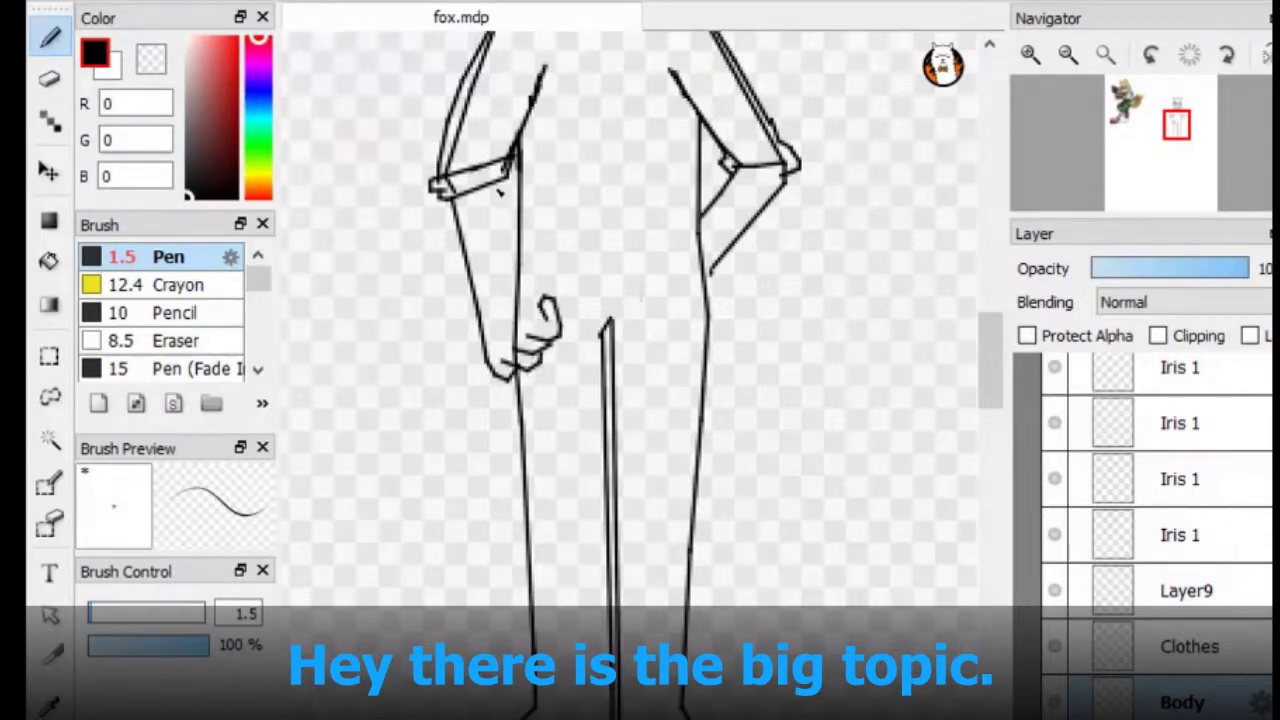
{"action": "key", "text": "ctrl+z"}
{"action": "key", "text": "ctrl+z"}
{"action": "key", "text": "ctrl+z"}
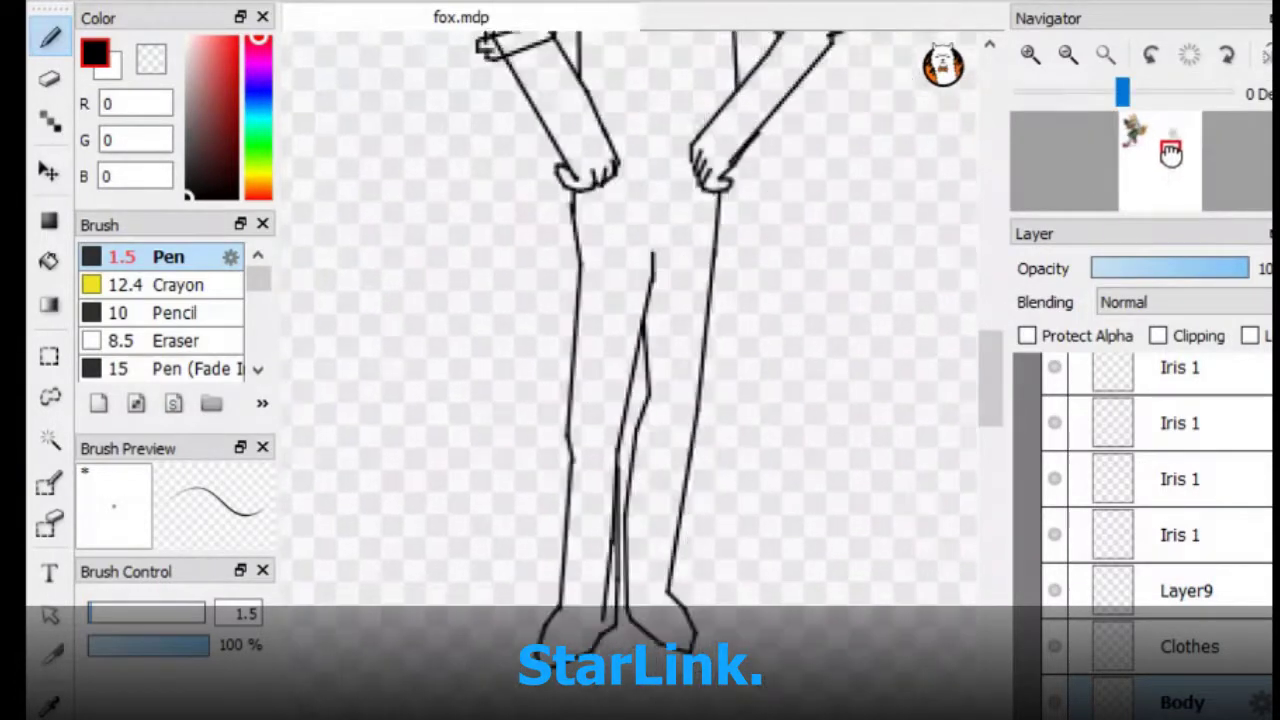
Straighten the left leg's outer line, redraw the line between the legs, and erase the old knee bends
{"action": "left_click_drag", "start_coordinate": [530, 210], "coordinate": [512, 610]}
{"action": "left_click_drag", "start_coordinate": [580, 516], "coordinate": [603, 346]}
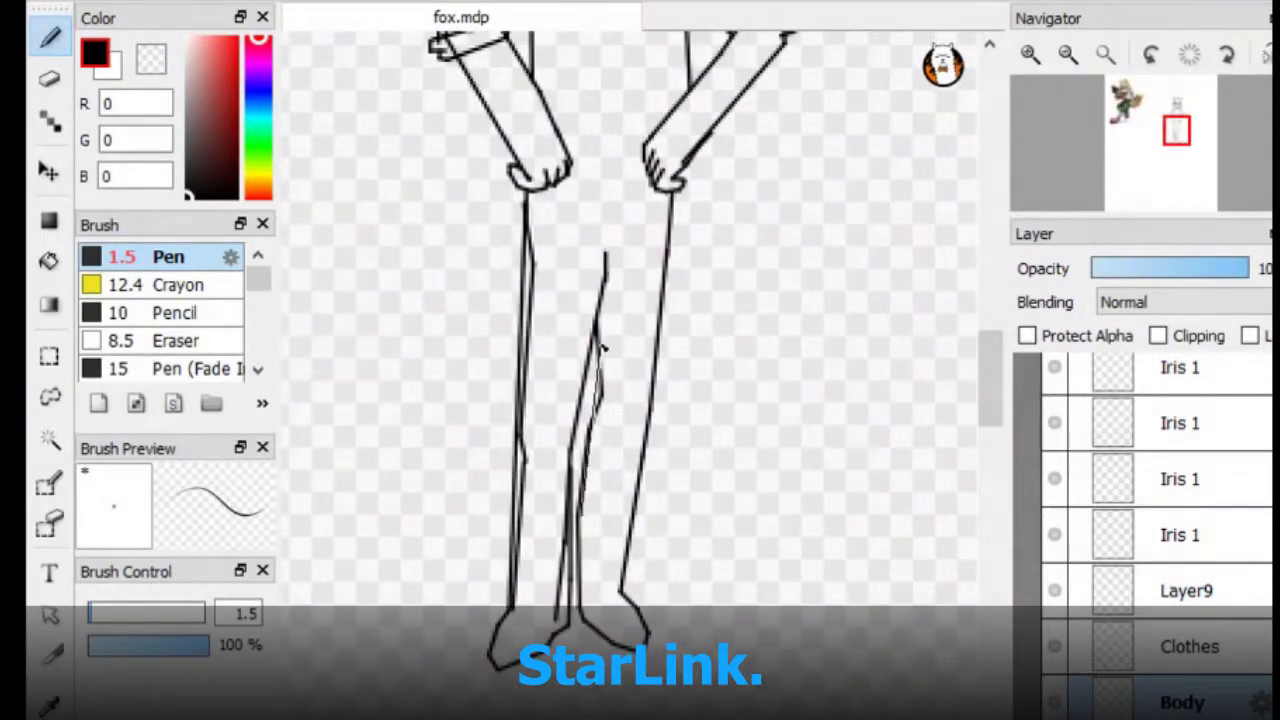
{"action": "key", "text": "e"}
{"action": "left_click_drag", "start_coordinate": [528, 228], "coordinate": [518, 594]}
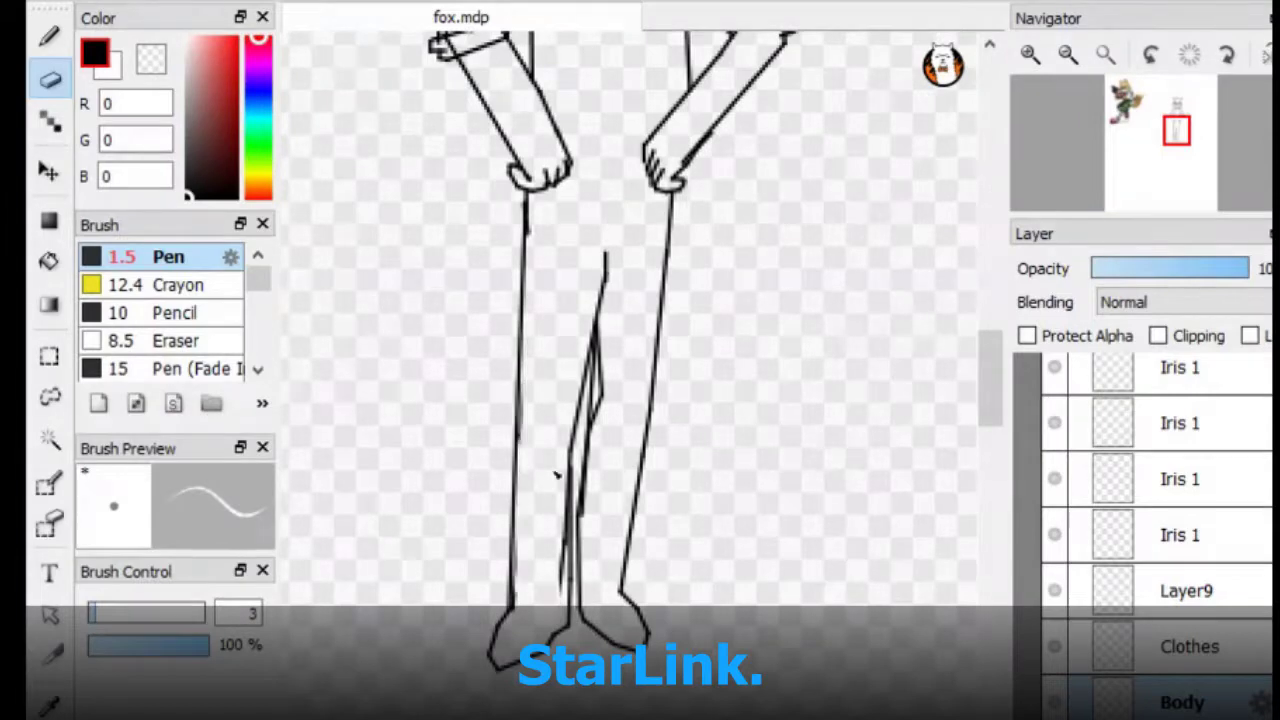
{"action": "left_click_drag", "start_coordinate": [597, 410], "coordinate": [620, 366]}
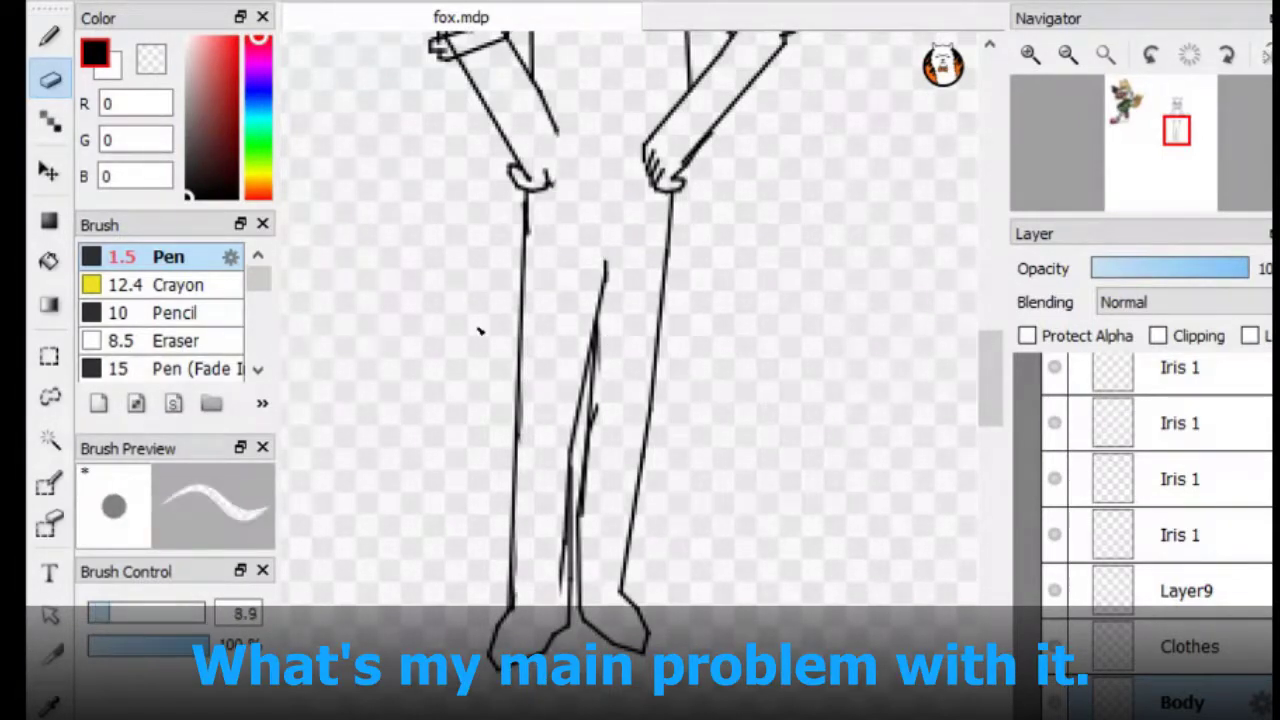
Erase both hands, the lower forearms, the right leg's outline and the inner leg lines with the eraser at size 8.9
{"action": "left_click_drag", "start_coordinate": [560, 300], "coordinate": [470, 500]}
{"action": "left_click_drag", "start_coordinate": [440, 445], "coordinate": [455, 365]}
{"action": "left_click_drag", "start_coordinate": [560, 355], "coordinate": [588, 495]}
{"action": "scroll", "coordinate": [588, 495], "scroll_direction": "down", "scroll_amount": 4}
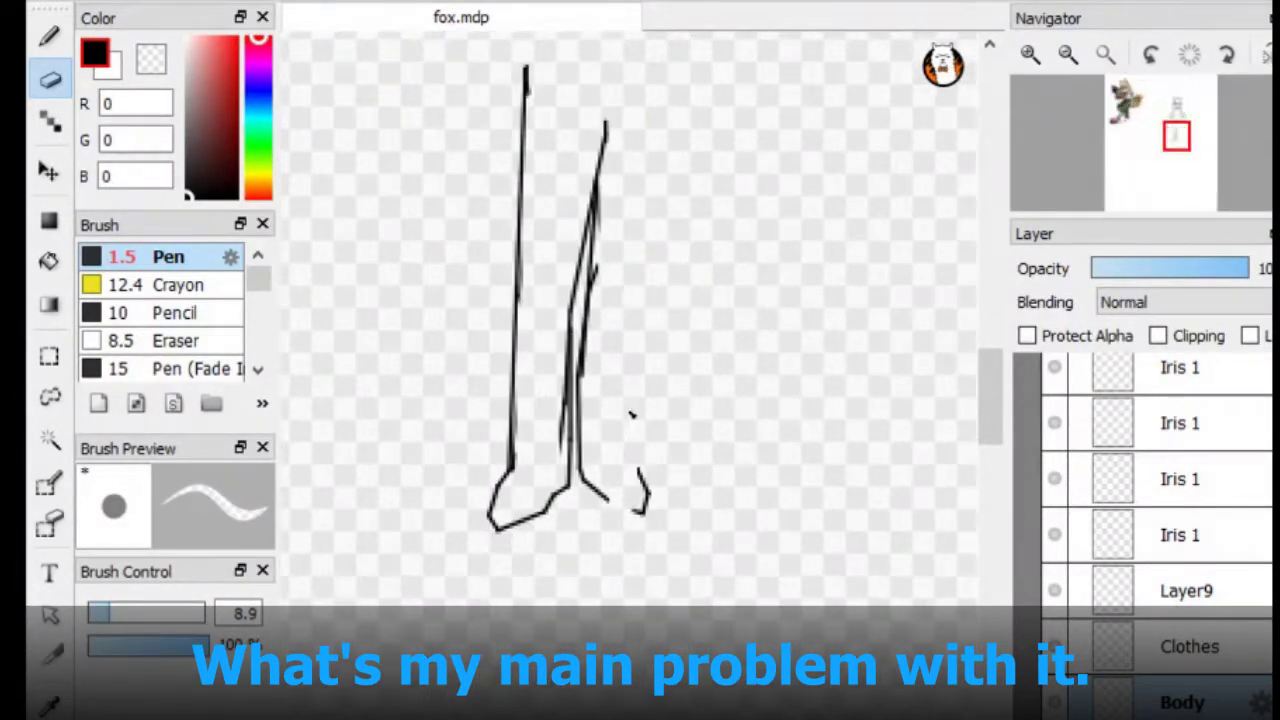
{"action": "left_click_drag", "start_coordinate": [634, 414], "coordinate": [611, 120]}
Extend the torso sides down to the legs, outline the right leg and foot, and draw straight inner leg lines
{"action": "key", "text": "b"}
{"action": "mouse_move", "coordinate": [1171, 134]}
{"action": "left_mouse_down"}
{"action": "mouse_move", "coordinate": [1175, 148]}
{"action": "mouse_move", "coordinate": [1175, 119]}
{"action": "left_mouse_up"}
{"action": "key", "text": "e"}
{"action": "key", "text": "b"}
{"action": "left_click_drag", "start_coordinate": [577, 356], "coordinate": [572, 538]}
{"action": "mouse_move", "coordinate": [735, 362]}
{"action": "left_mouse_down"}
{"action": "mouse_move", "coordinate": [732, 656]}
{"action": "mouse_move", "coordinate": [545, 376]}
{"action": "mouse_move", "coordinate": [540, 630]}
{"action": "left_mouse_up"}
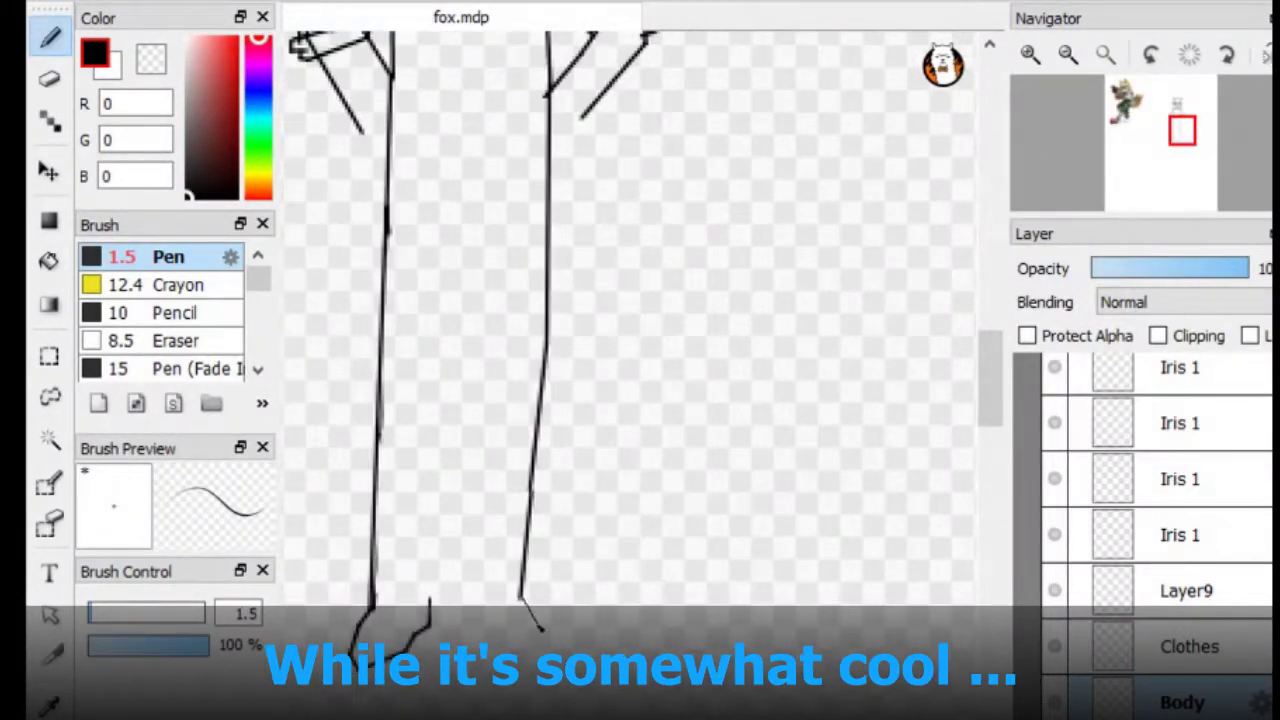
{"action": "mouse_move", "coordinate": [468, 606]}
{"action": "left_mouse_down"}
{"action": "mouse_move", "coordinate": [487, 222]}
{"action": "mouse_move", "coordinate": [440, 620]}
{"action": "left_mouse_up"}
{"action": "left_click_drag", "start_coordinate": [474, 252], "coordinate": [440, 600]}
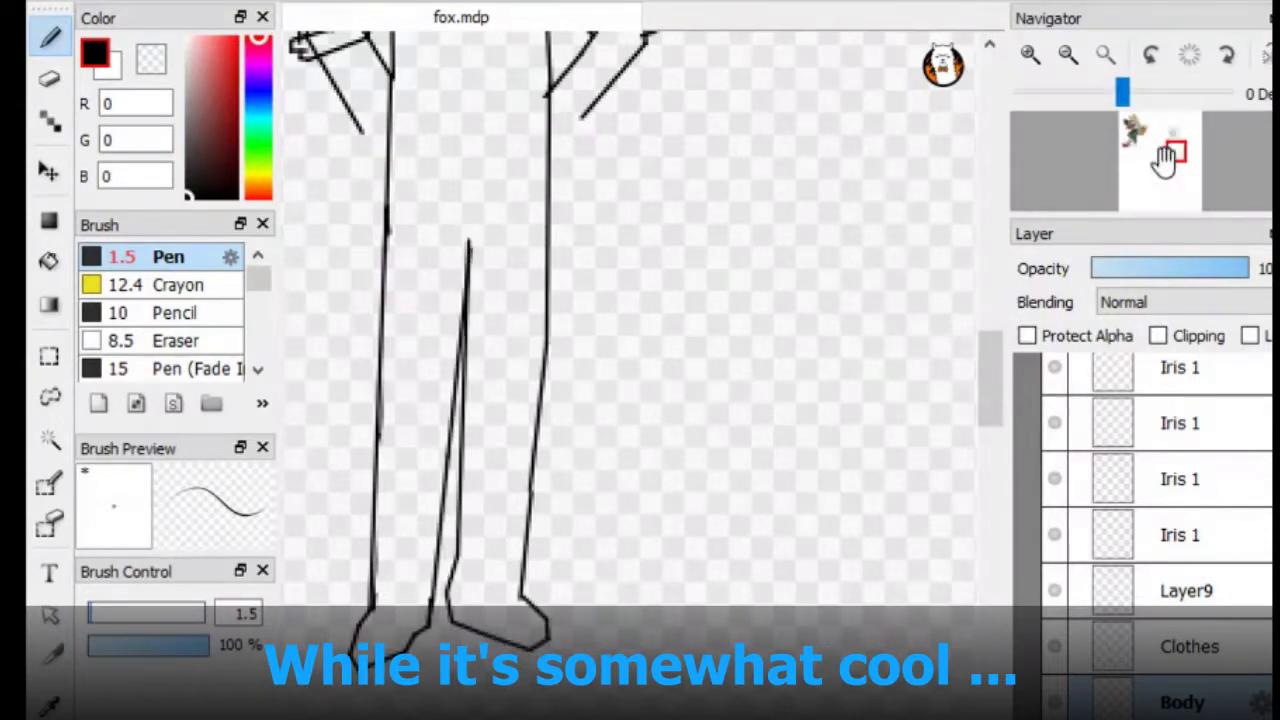
Draw a small hand at the right hip and extend the left forearm to the waist as if tucked behind
{"action": "left_click_drag", "start_coordinate": [1163, 160], "coordinate": [1171, 130]}
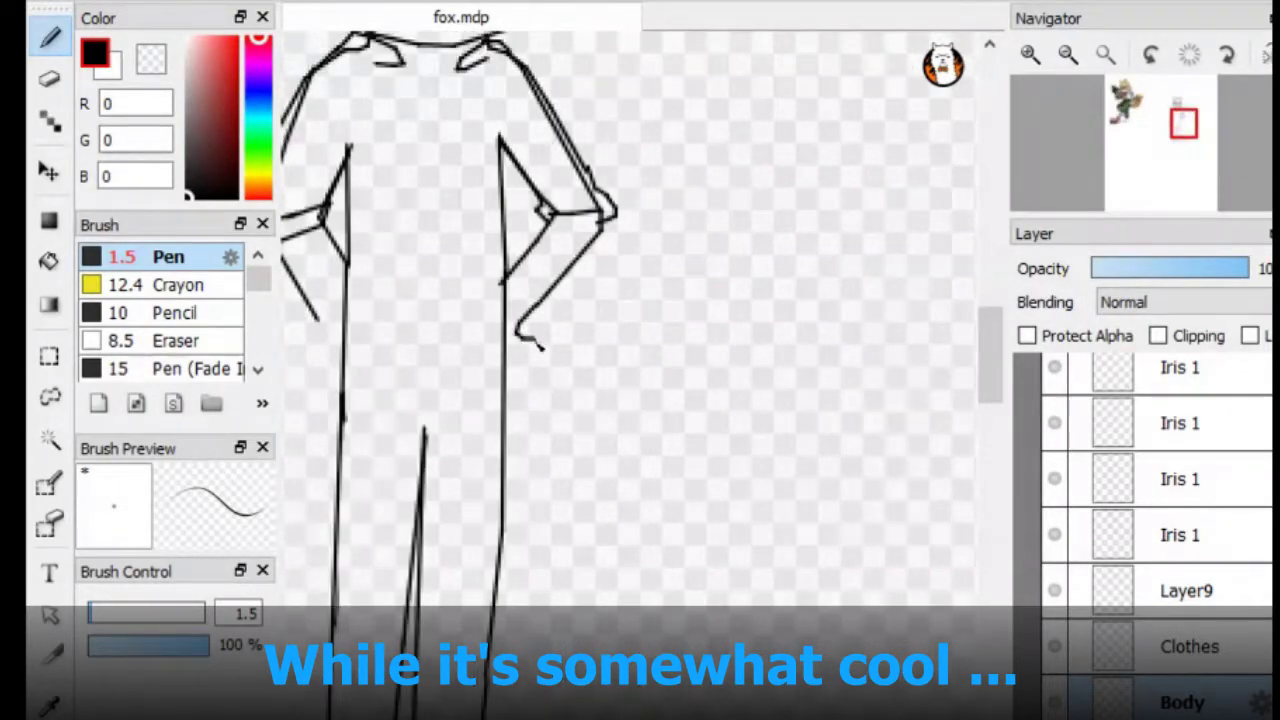
{"action": "mouse_move", "coordinate": [540, 346]}
{"action": "left_mouse_down"}
{"action": "mouse_move", "coordinate": [506, 352]}
{"action": "mouse_move", "coordinate": [538, 318]}
{"action": "left_mouse_up"}
{"action": "left_click_drag", "start_coordinate": [1184, 124], "coordinate": [1173, 124]}
{"action": "left_click_drag", "start_coordinate": [598, 315], "coordinate": [620, 362]}
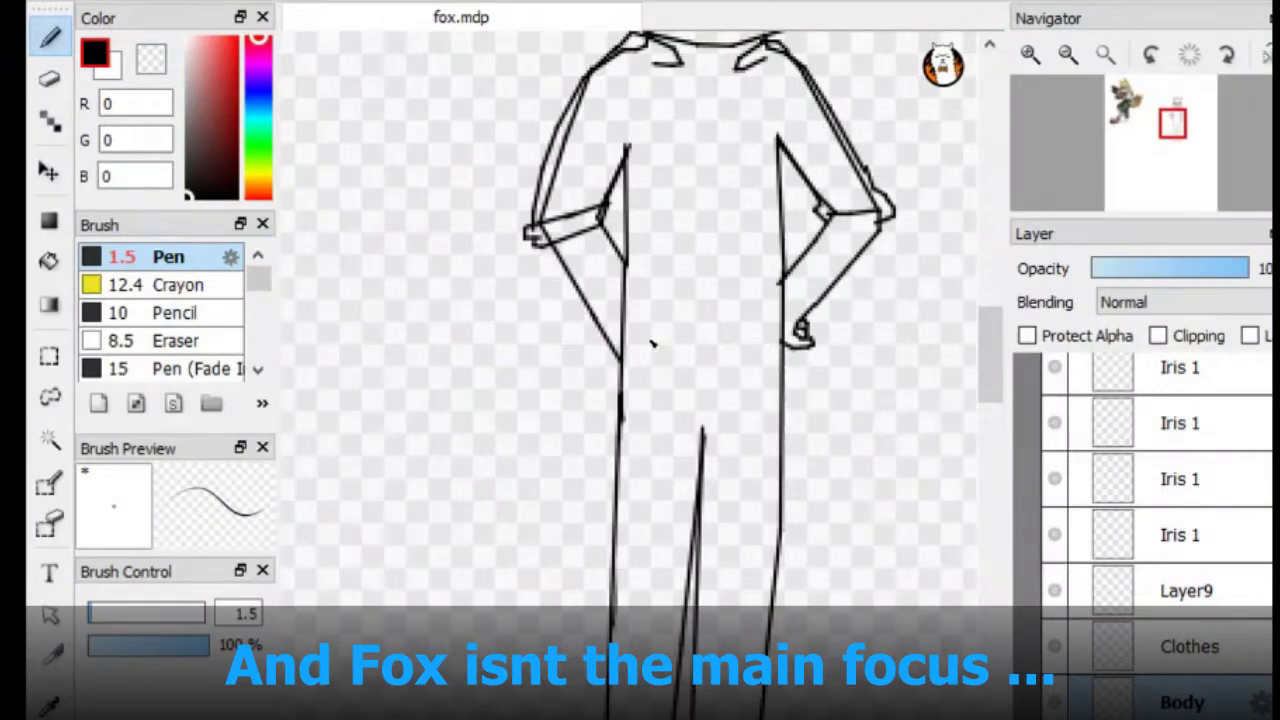
{"action": "left_click_drag", "start_coordinate": [548, 244], "coordinate": [571, 308]}
Draw an open long jacket with angled hems and a belt with a buckle on the Clothes layer, following the reference
{"action": "left_click_drag", "start_coordinate": [820, 390], "coordinate": [820, 530]}
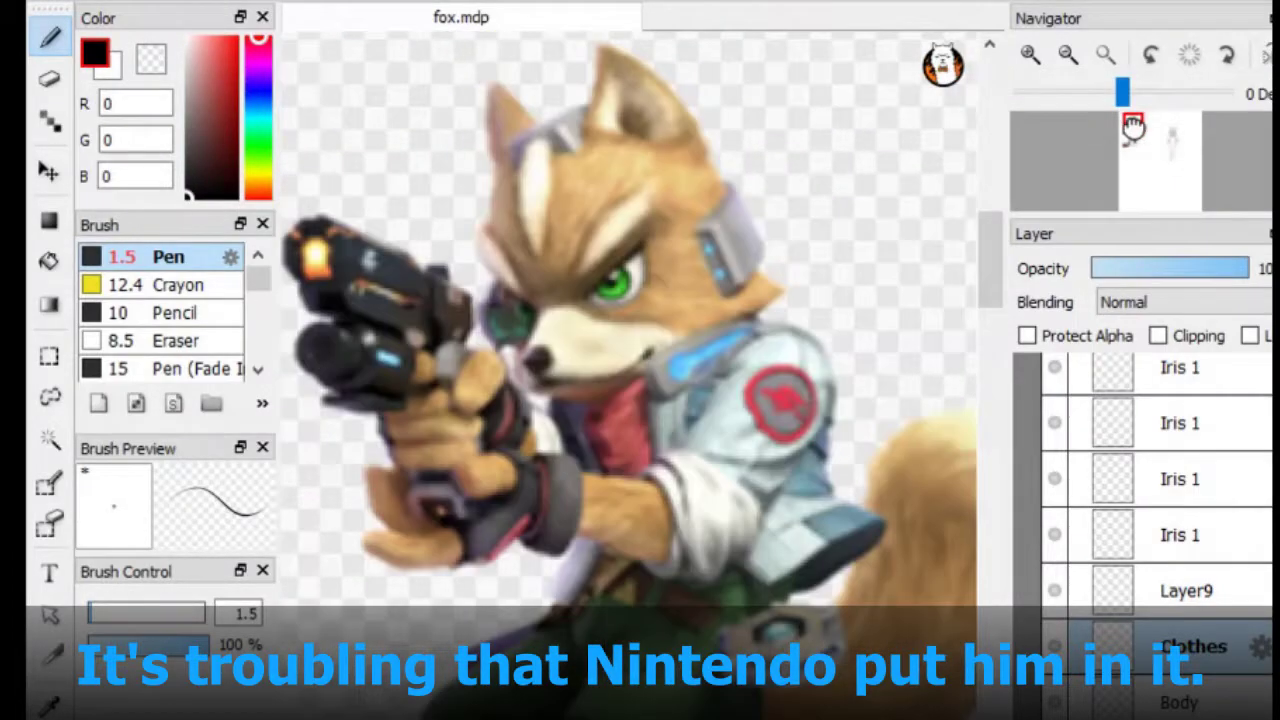
{"action": "mouse_move", "coordinate": [720, 212]}
{"action": "left_mouse_down"}
{"action": "mouse_move", "coordinate": [628, 212]}
{"action": "mouse_move", "coordinate": [545, 568]}
{"action": "mouse_move", "coordinate": [580, 298]}
{"action": "mouse_move", "coordinate": [680, 540]}
{"action": "mouse_move", "coordinate": [745, 372]}
{"action": "left_mouse_up"}
{"action": "left_click_drag", "start_coordinate": [742, 538], "coordinate": [734, 282]}
Complete the knee guards on both legs with small shield-shaped emblems and pointed lower edges
{"action": "mouse_move", "coordinate": [1170, 147]}
{"action": "left_mouse_down"}
{"action": "mouse_move", "coordinate": [1181, 158]}
{"action": "mouse_move", "coordinate": [1177, 134]}
{"action": "mouse_move", "coordinate": [1137, 129]}
{"action": "mouse_move", "coordinate": [1171, 132]}
{"action": "mouse_move", "coordinate": [1134, 140]}
{"action": "mouse_move", "coordinate": [1167, 122]}
{"action": "left_mouse_up"}
{"action": "left_click_drag", "start_coordinate": [868, 522], "coordinate": [892, 560]}
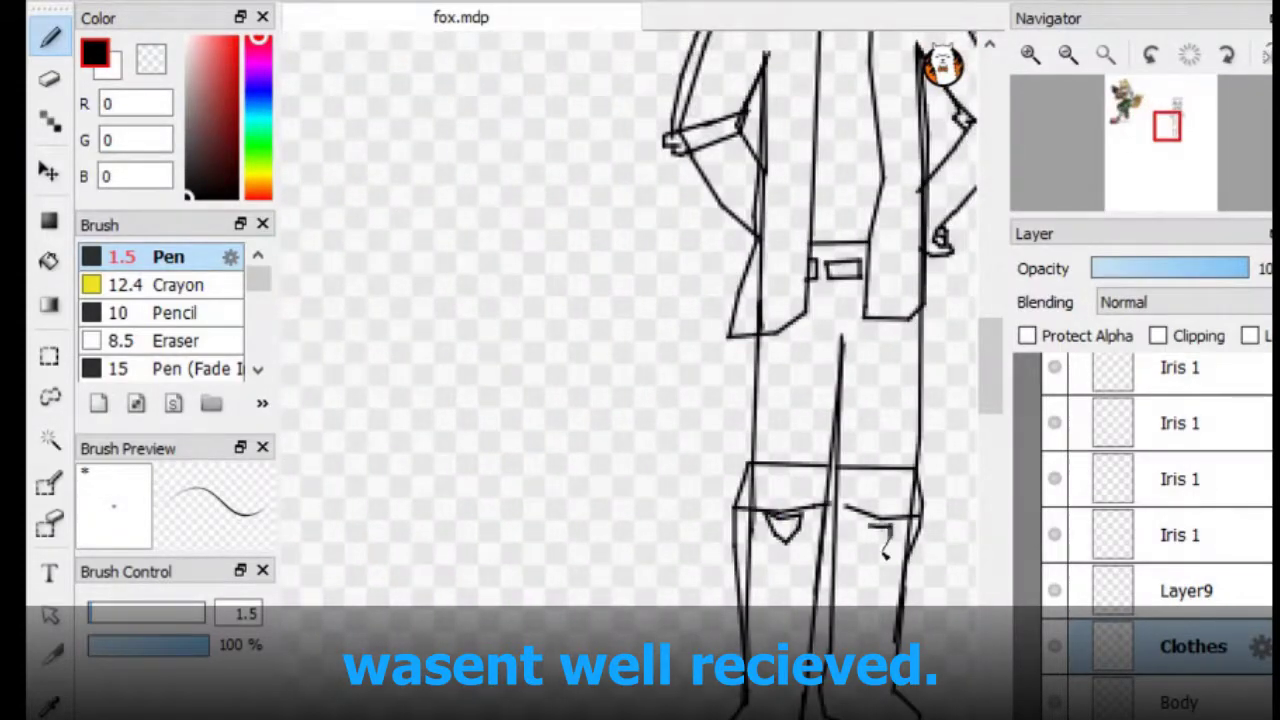
{"action": "left_click_drag", "start_coordinate": [1167, 125], "coordinate": [1165, 132]}
{"action": "left_click_drag", "start_coordinate": [776, 400], "coordinate": [866, 404]}
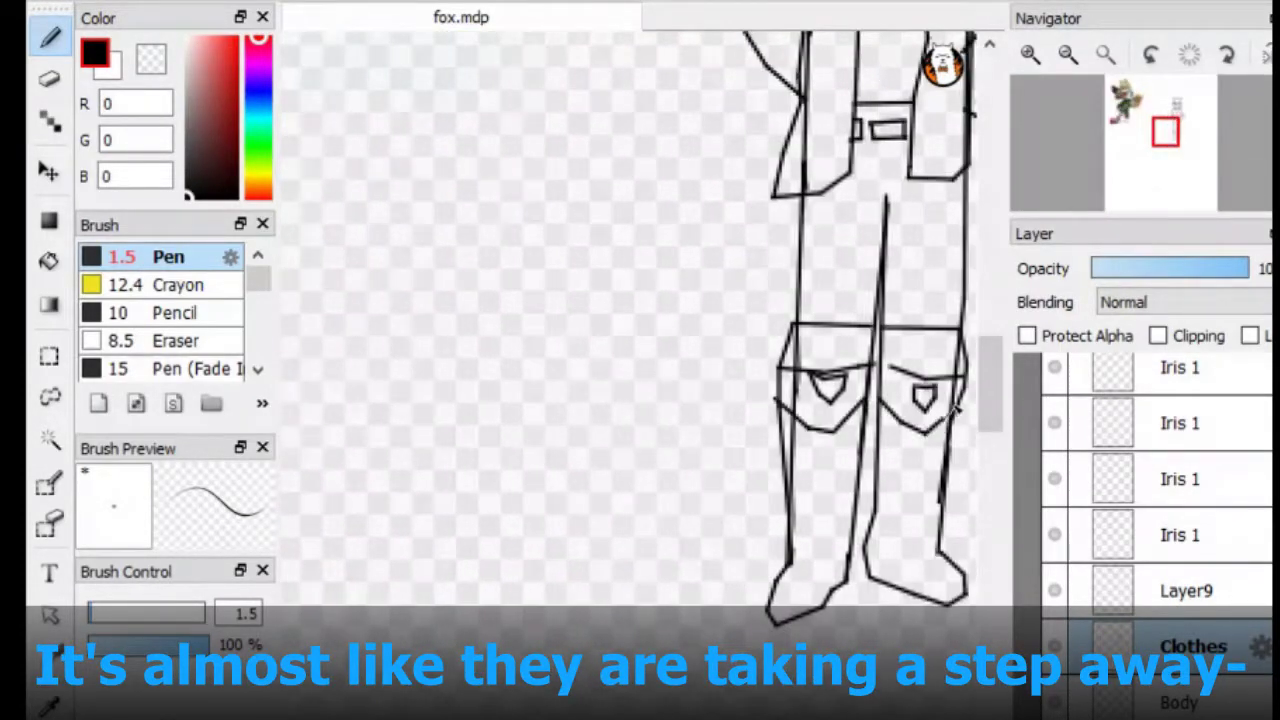
Detail both boots with ankle lines, toe caps, soles and raised ankle flaps
{"action": "mouse_move", "coordinate": [1165, 131]}
{"action": "left_mouse_down"}
{"action": "mouse_move", "coordinate": [1130, 136]}
{"action": "mouse_move", "coordinate": [1170, 139]}
{"action": "left_mouse_up"}
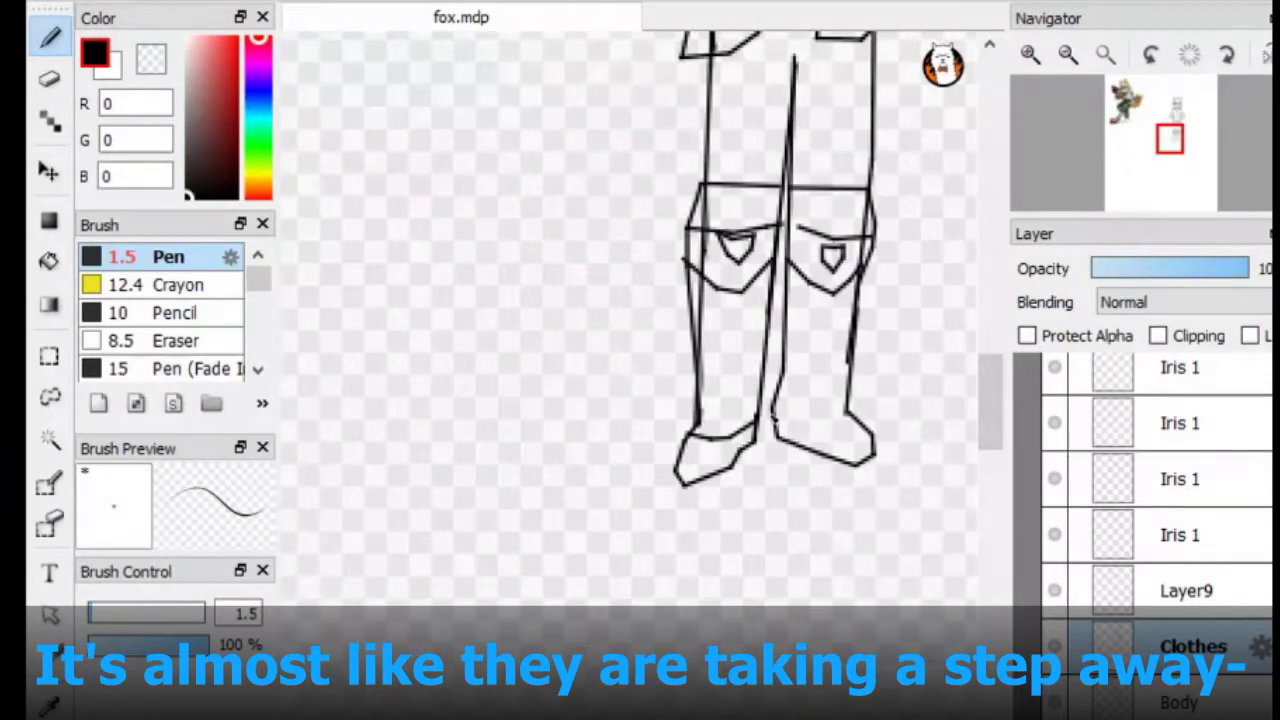
{"action": "left_click_drag", "start_coordinate": [708, 470], "coordinate": [681, 480]}
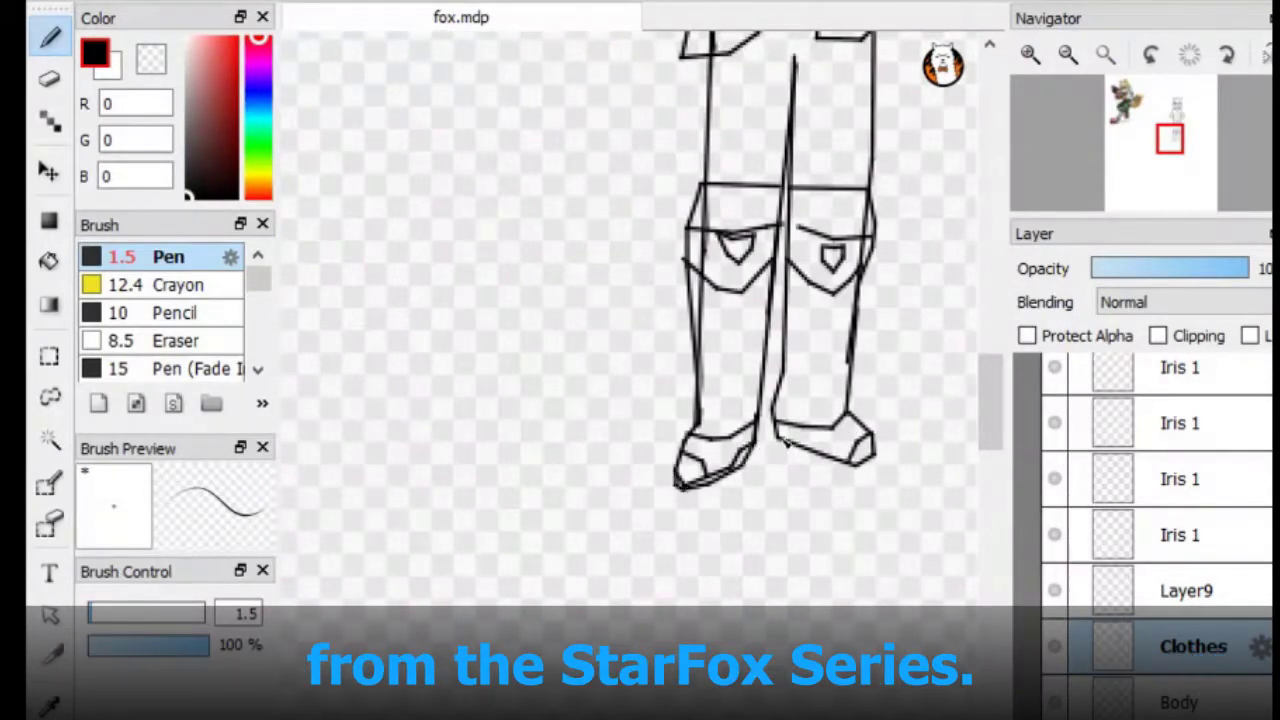
{"action": "mouse_move", "coordinate": [1170, 139]}
{"action": "left_mouse_down"}
{"action": "mouse_move", "coordinate": [1172, 160]}
{"action": "mouse_move", "coordinate": [1173, 145]}
{"action": "left_mouse_up"}
{"action": "left_click_drag", "start_coordinate": [604, 285], "coordinate": [633, 265]}
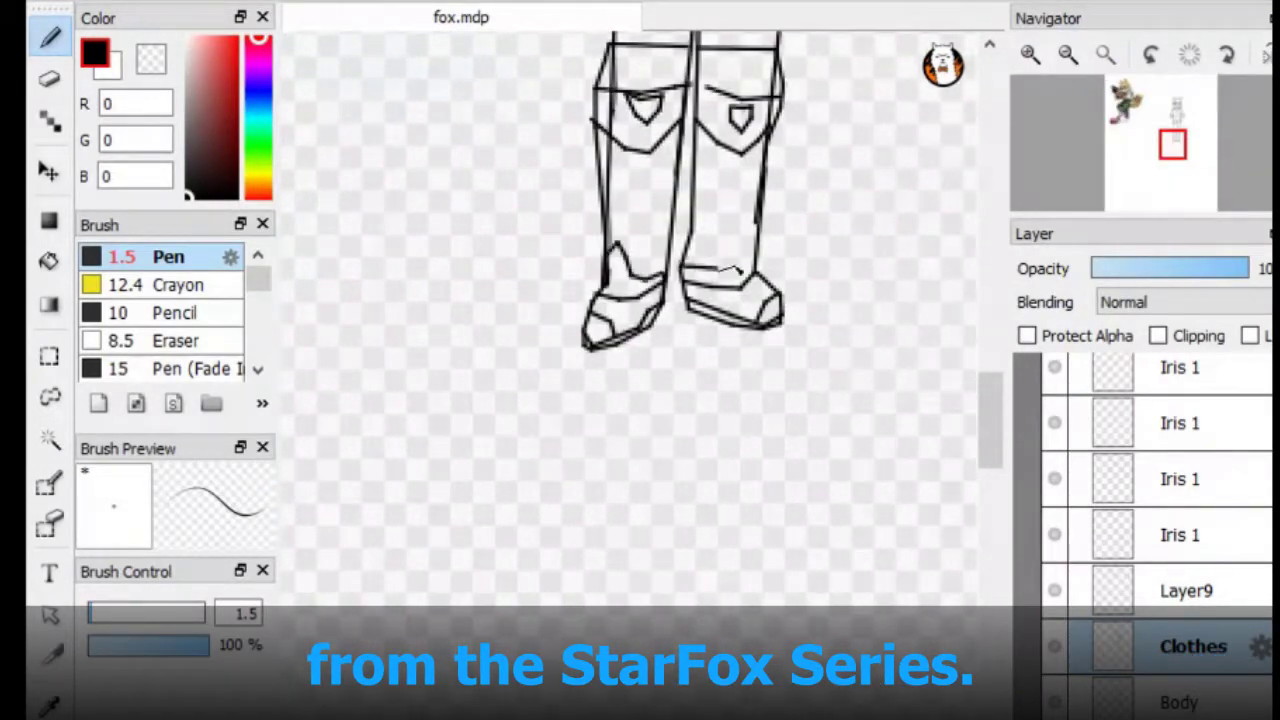
Refine the collar and neckline, and draw inner trim lines down both jacket fronts that curve out to the waist
{"action": "mouse_move", "coordinate": [1173, 145]}
{"action": "left_mouse_down"}
{"action": "mouse_move", "coordinate": [1134, 134]}
{"action": "mouse_move", "coordinate": [1166, 142]}
{"action": "left_mouse_up"}
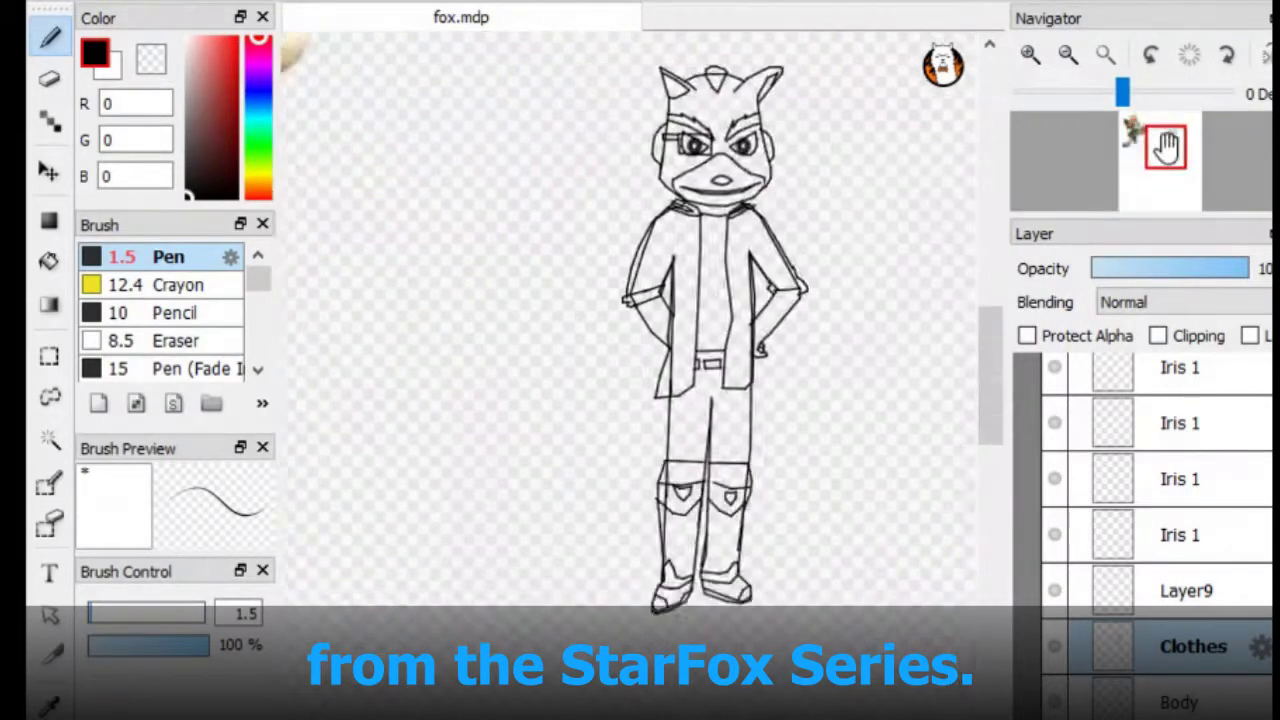
{"action": "scroll", "coordinate": [1166, 142], "scroll_direction": "up", "scroll_amount": 3}
{"action": "left_click_drag", "start_coordinate": [380, 500], "coordinate": [462, 596]}
{"action": "left_click_drag", "start_coordinate": [586, 588], "coordinate": [633, 462]}
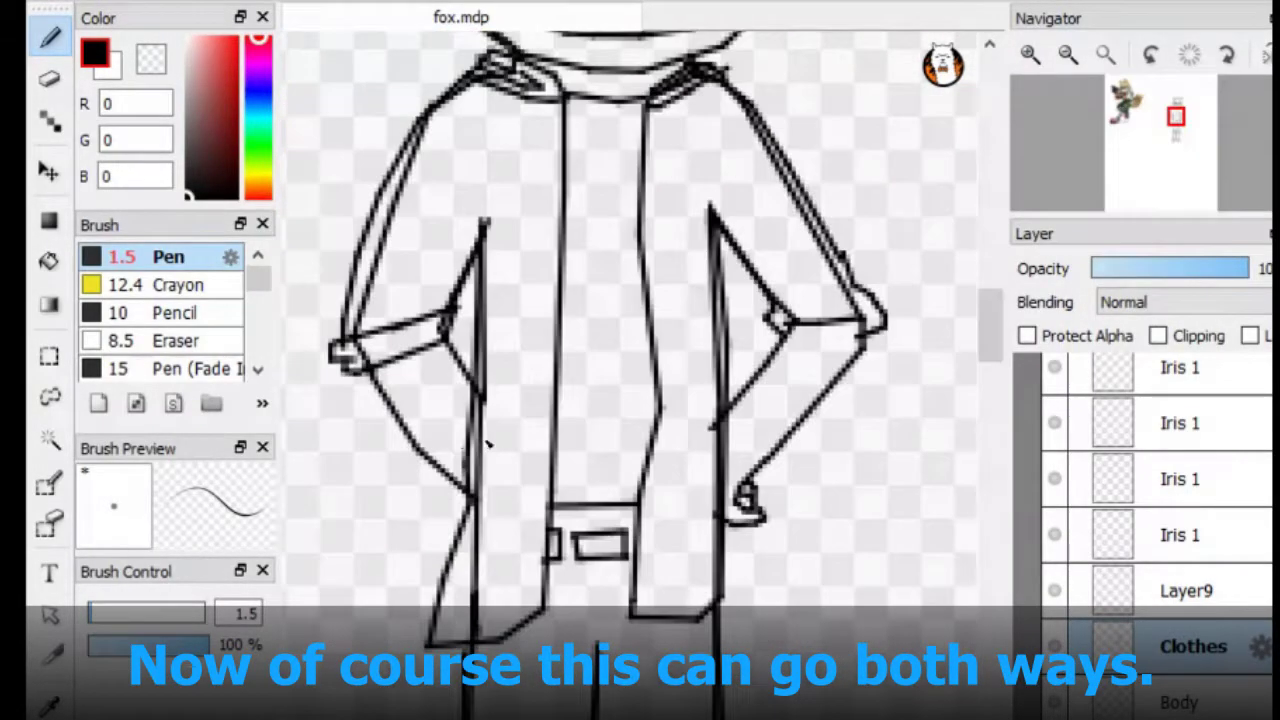
{"action": "left_click_drag", "start_coordinate": [543, 114], "coordinate": [540, 430]}
{"action": "left_click_drag", "start_coordinate": [660, 110], "coordinate": [715, 413]}
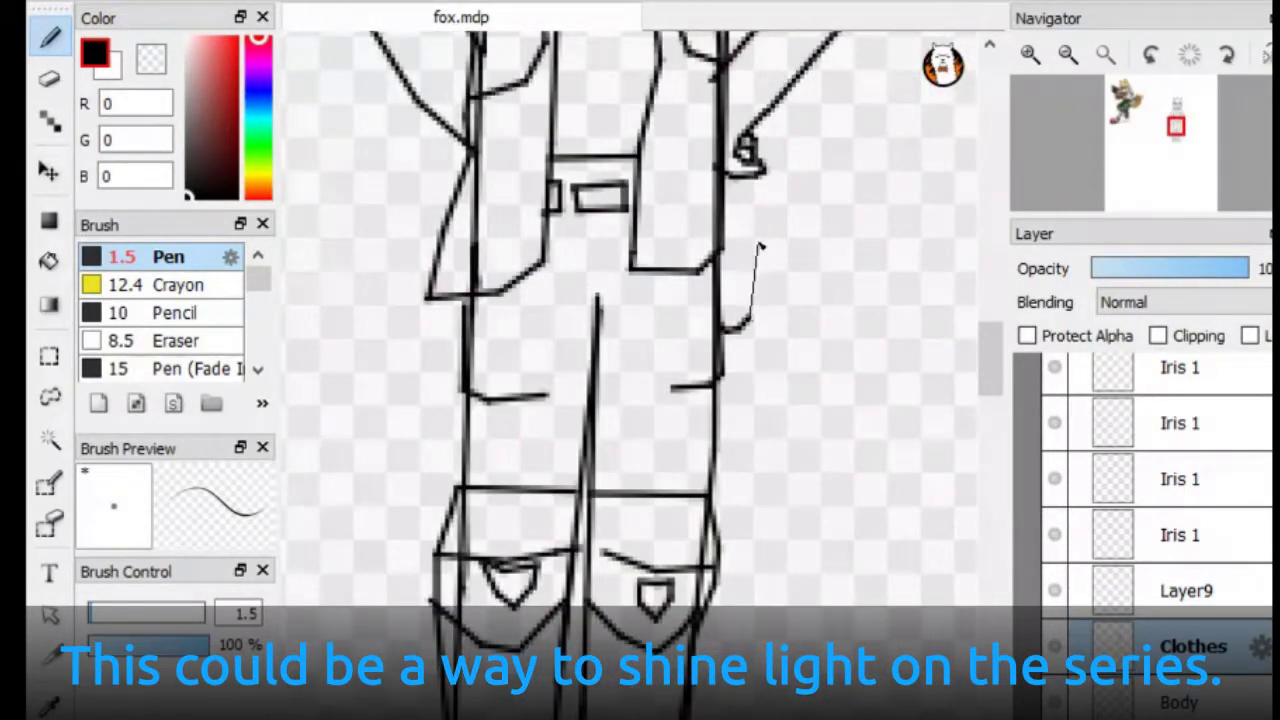
Draw a pouch on the right hip and a bushy tail with a separate tip behind the left hip
{"action": "left_click_drag", "start_coordinate": [760, 245], "coordinate": [728, 188]}
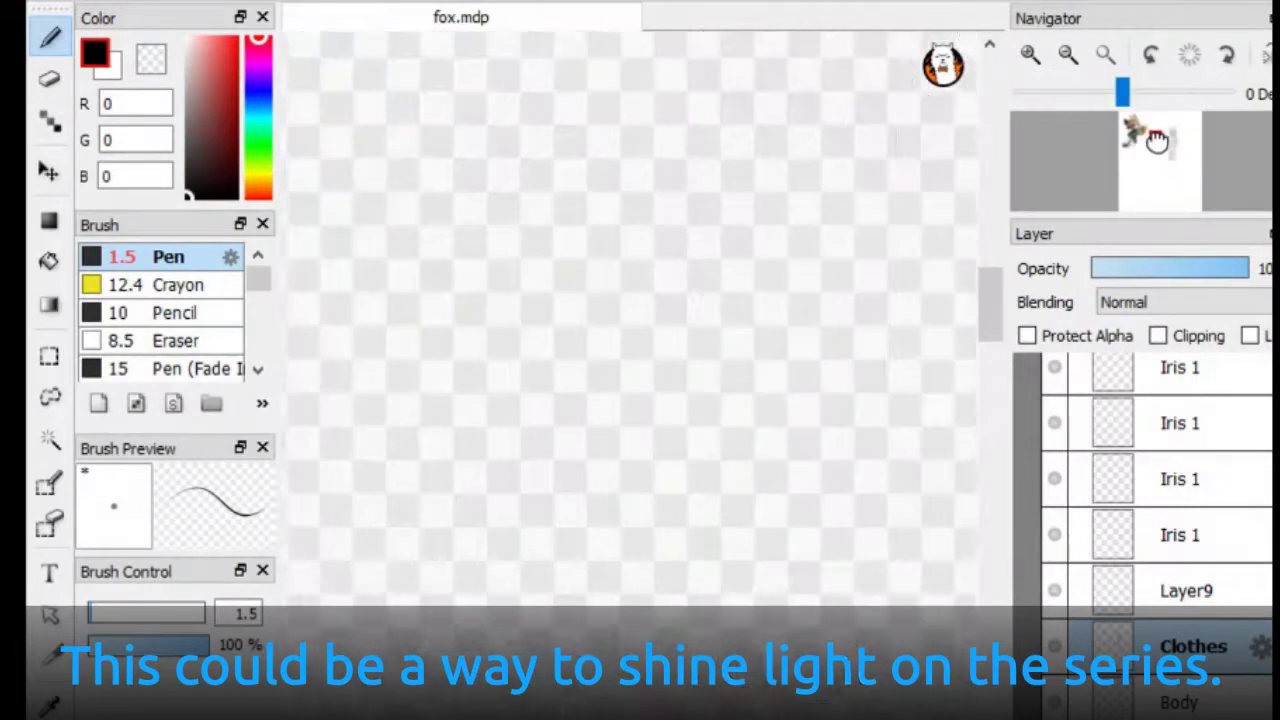
{"action": "mouse_move", "coordinate": [535, 450]}
{"action": "left_mouse_down"}
{"action": "mouse_move", "coordinate": [424, 482]}
{"action": "mouse_move", "coordinate": [290, 238]}
{"action": "mouse_move", "coordinate": [488, 343]}
{"action": "mouse_move", "coordinate": [527, 345]}
{"action": "left_mouse_up"}
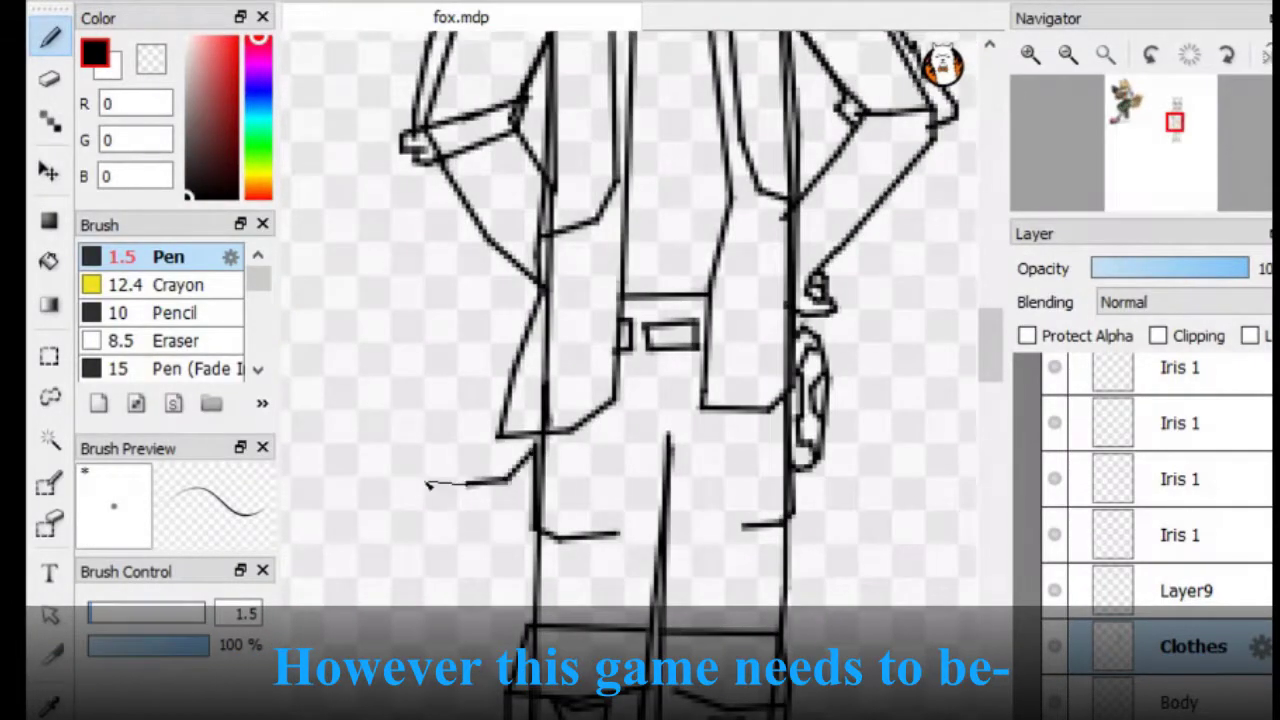
{"action": "left_click_drag", "start_coordinate": [305, 370], "coordinate": [395, 296]}
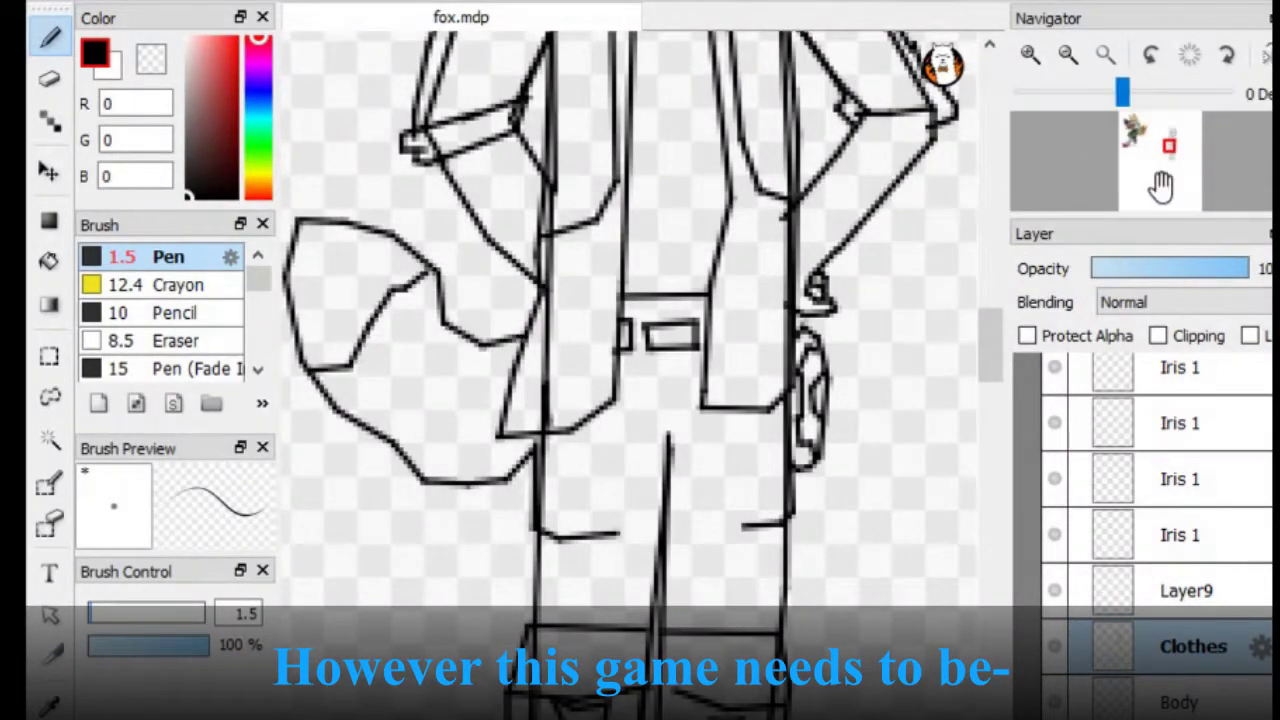
Draw a wristband across the right forearm and a double-lined patch on the left shoulder
{"action": "left_click_drag", "start_coordinate": [514, 190], "coordinate": [584, 241]}
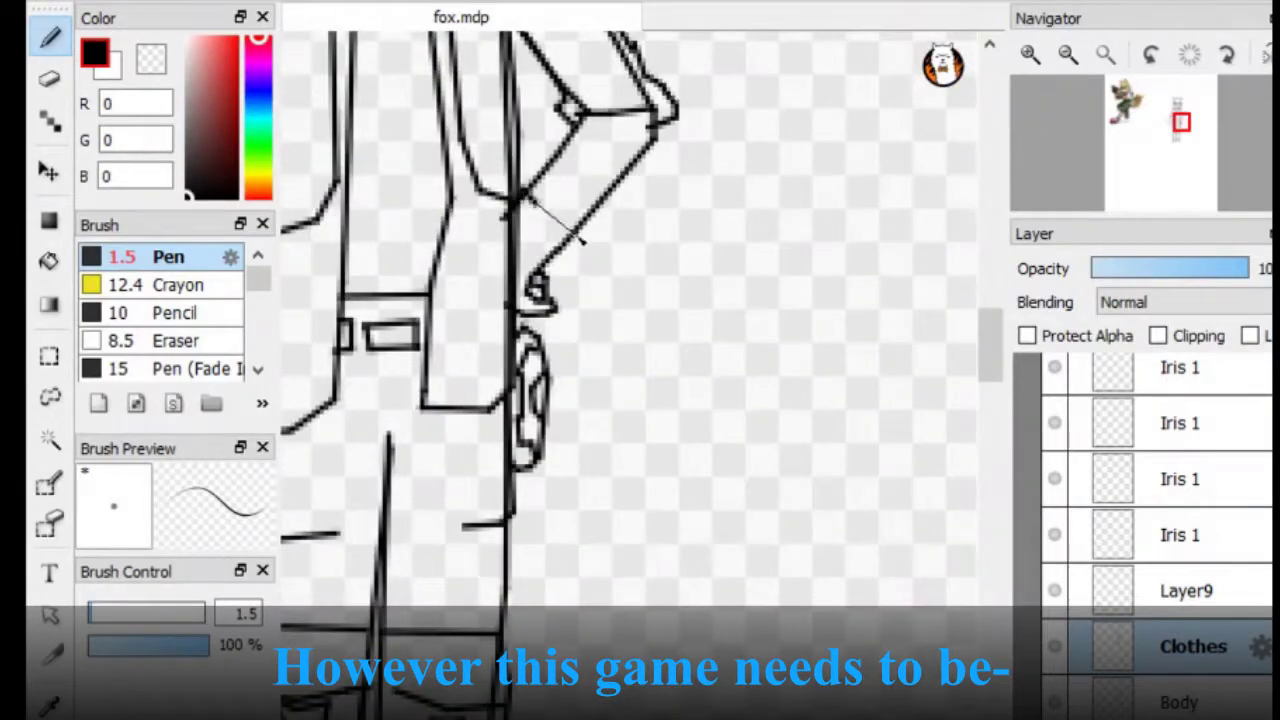
{"action": "left_click_drag", "start_coordinate": [520, 212], "coordinate": [568, 248]}
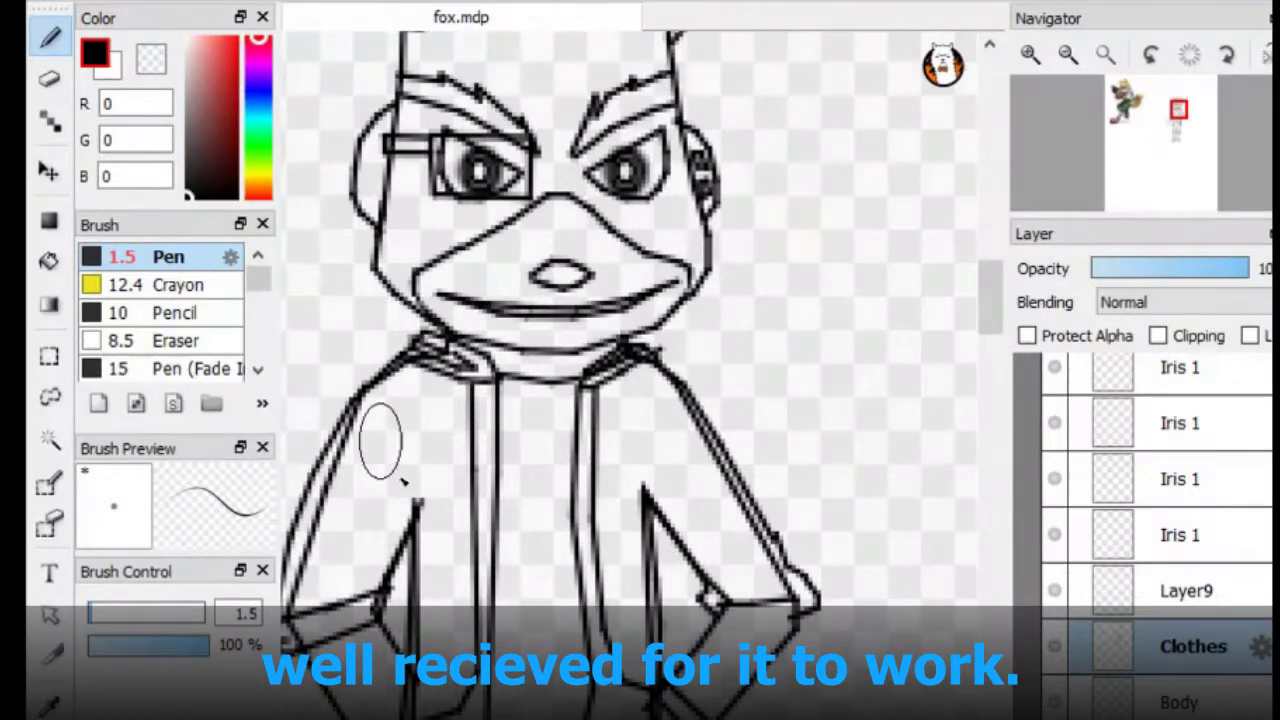
{"action": "left_click_drag", "start_coordinate": [316, 470], "coordinate": [389, 384]}
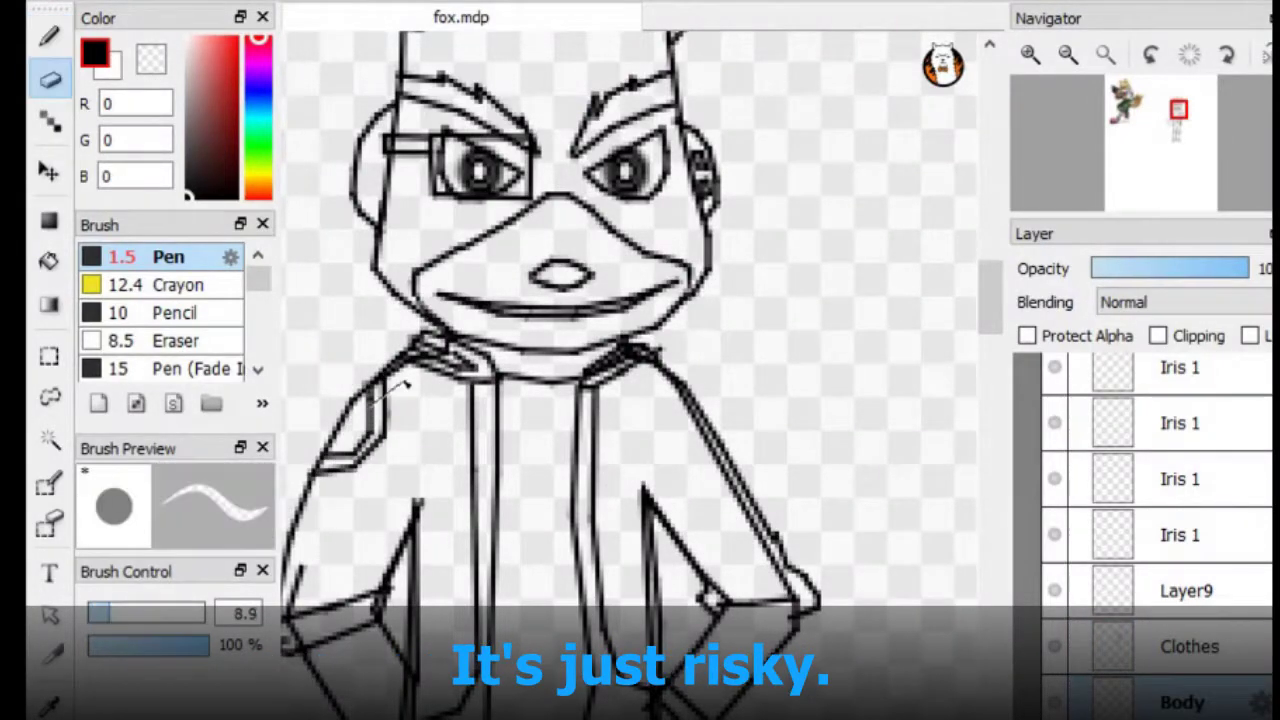
Erase the Body layer lines that overlap the jacket along the sleeves and torso sides
{"action": "left_click_drag", "start_coordinate": [660, 393], "coordinate": [790, 585]}
{"action": "scroll", "coordinate": [630, 370], "scroll_direction": "down", "scroll_amount": 3}
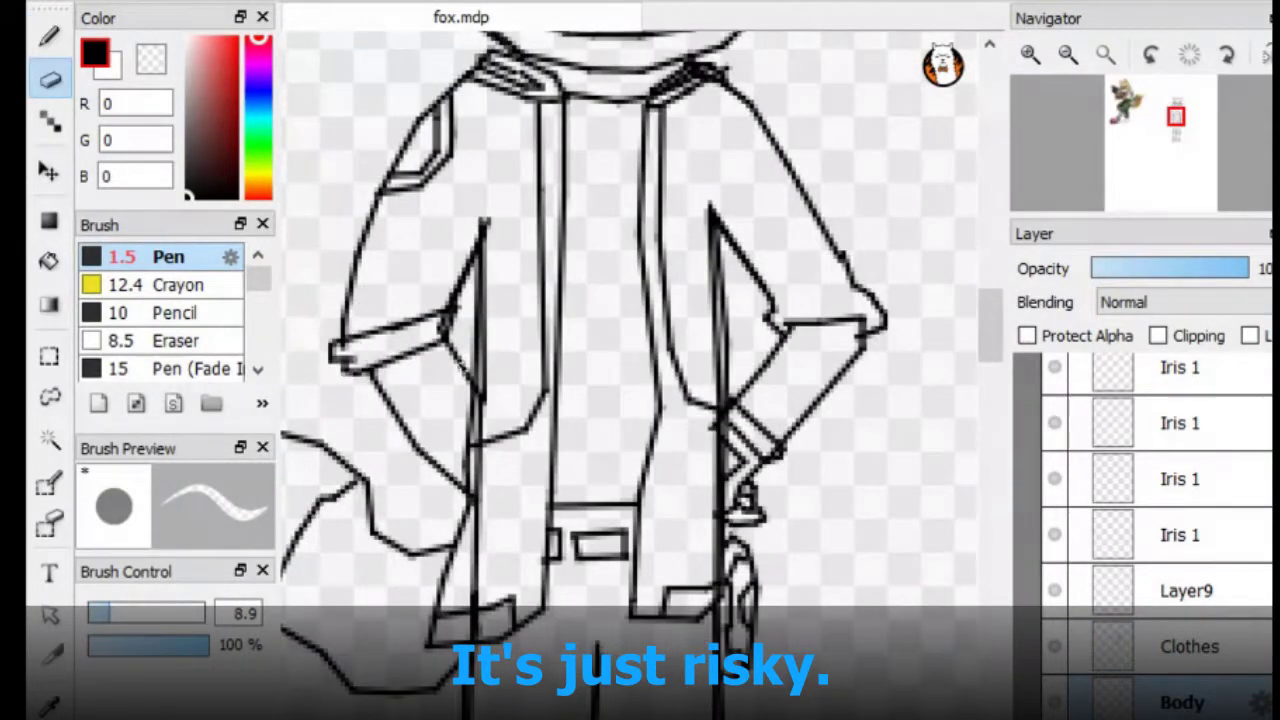
{"action": "left_click_drag", "start_coordinate": [484, 408], "coordinate": [480, 218]}
{"action": "left_click_drag", "start_coordinate": [708, 202], "coordinate": [728, 598]}
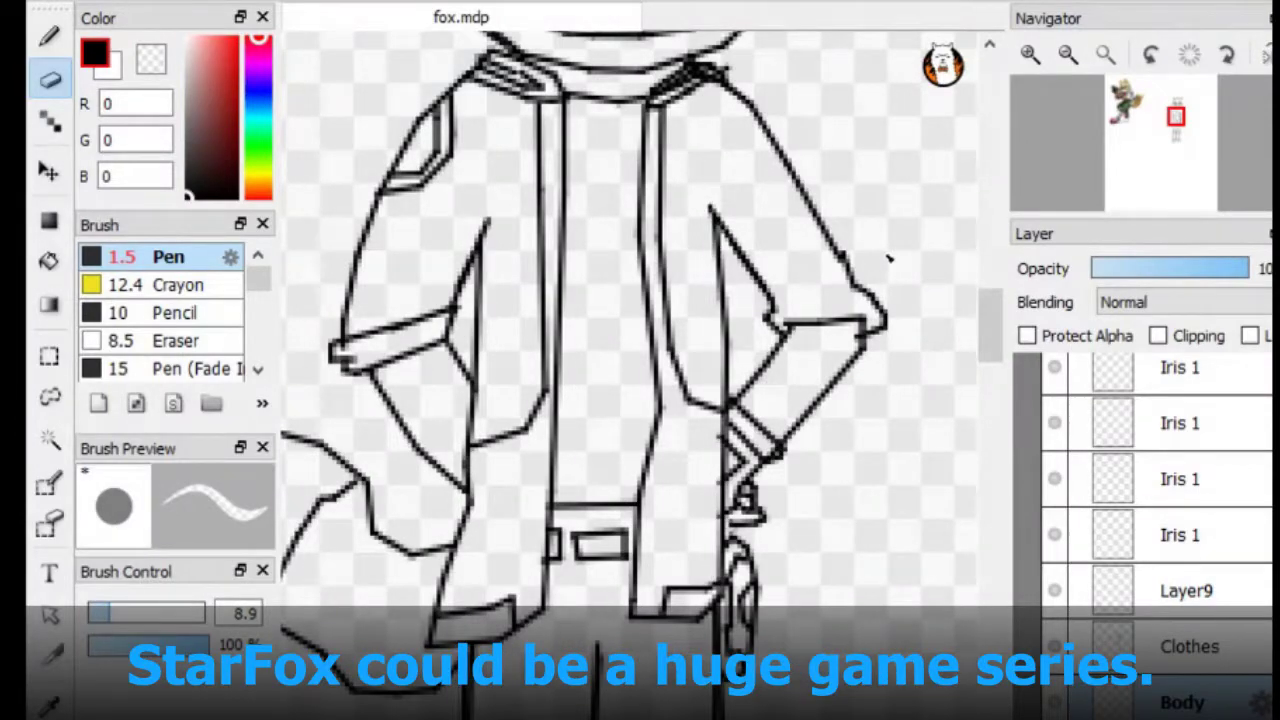
On the Clothes layer, draw the jacket's side seams from both armpits up to the collar
{"action": "scroll", "coordinate": [688, 226], "scroll_direction": "up", "scroll_amount": 3}
{"action": "scroll", "coordinate": [655, 366], "scroll_direction": "down", "scroll_amount": 5}
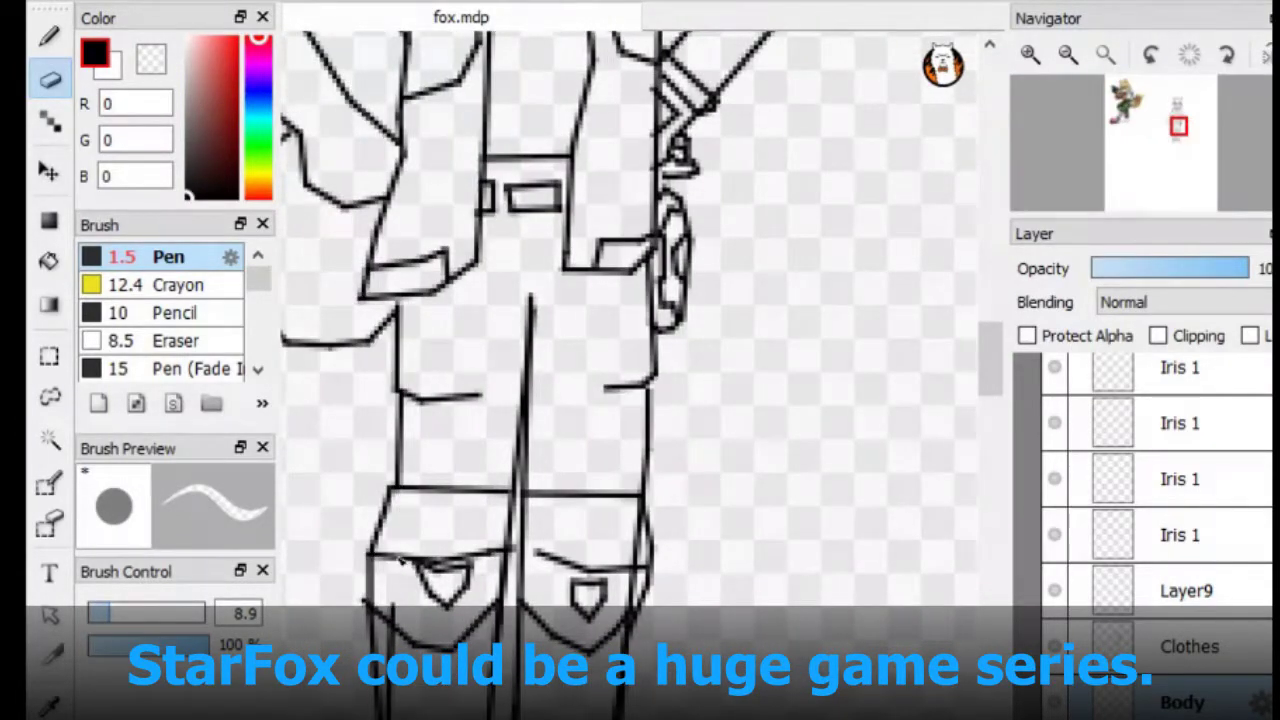
{"action": "mouse_move", "coordinate": [1140, 170]}
{"action": "left_mouse_down"}
{"action": "mouse_move", "coordinate": [1145, 195]}
{"action": "mouse_move", "coordinate": [1128, 185]}
{"action": "left_mouse_up"}
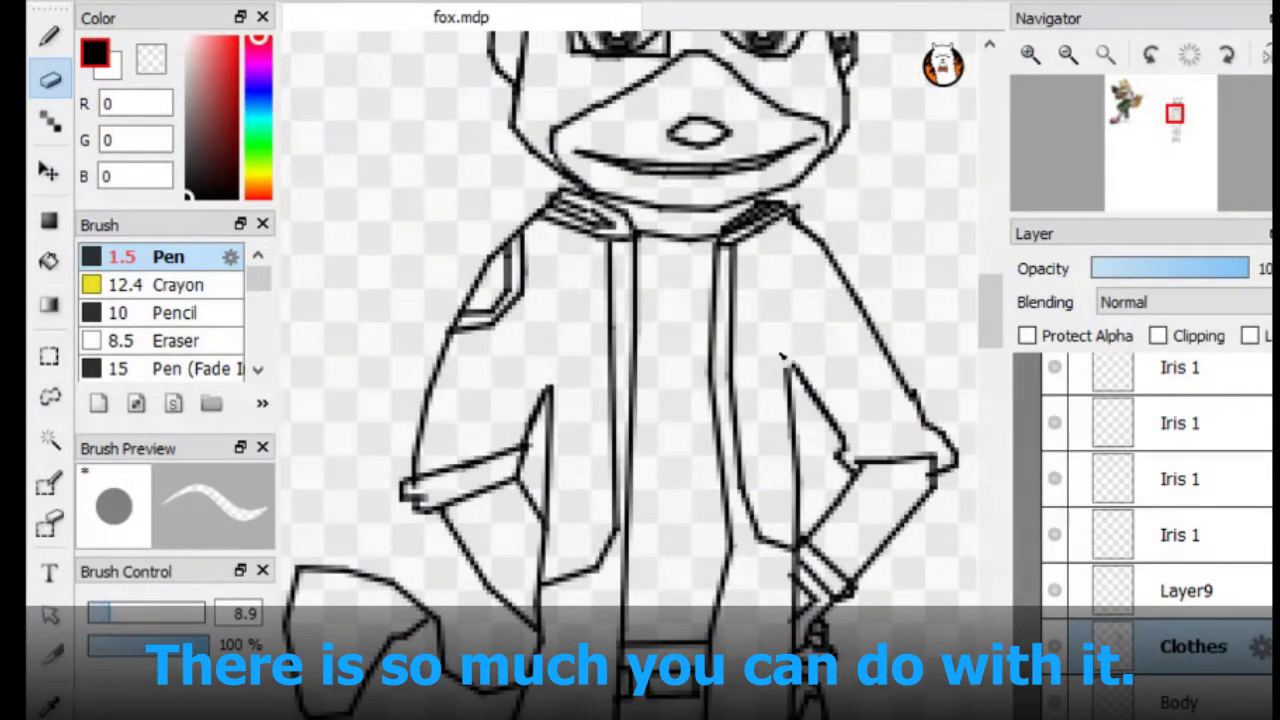
{"action": "key", "text": "b"}
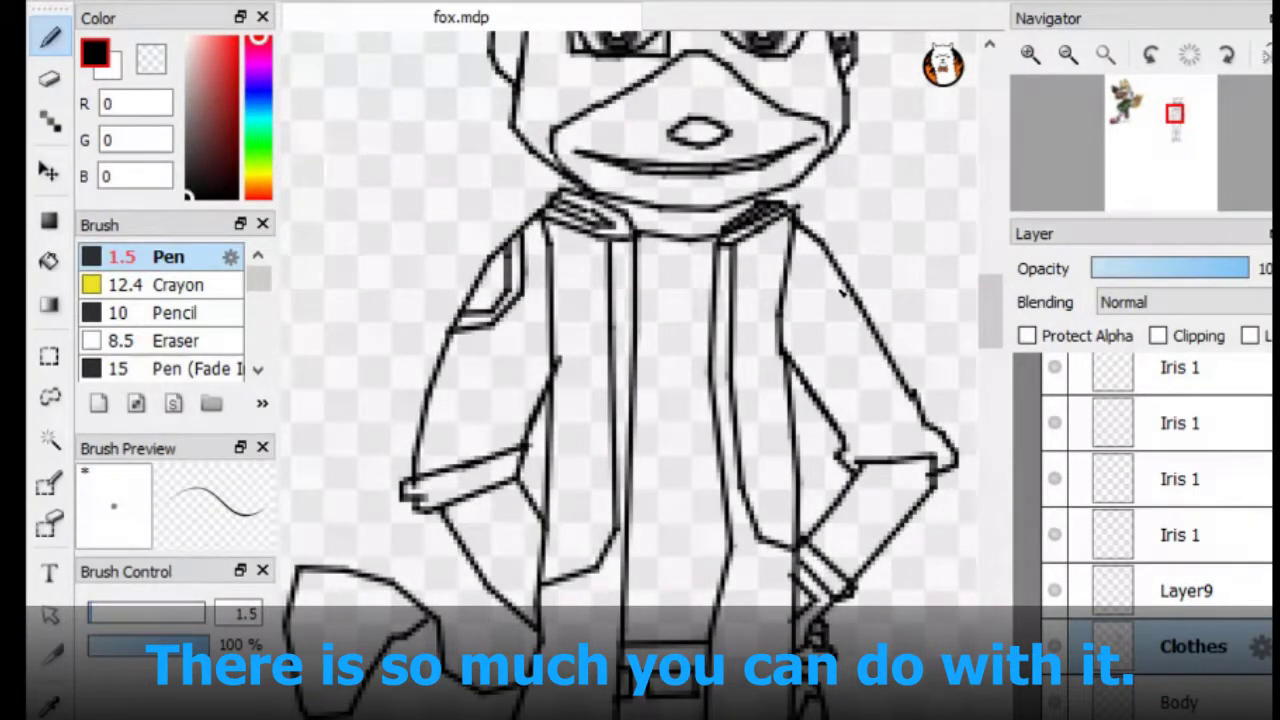
On the Gun layer, draw a blaster at the right hip with a long angled barrel, ribbed foregrip and handle
{"action": "left_click_drag", "start_coordinate": [1174, 113], "coordinate": [1178, 121]}
{"action": "left_click_drag", "start_coordinate": [392, 282], "coordinate": [480, 356]}
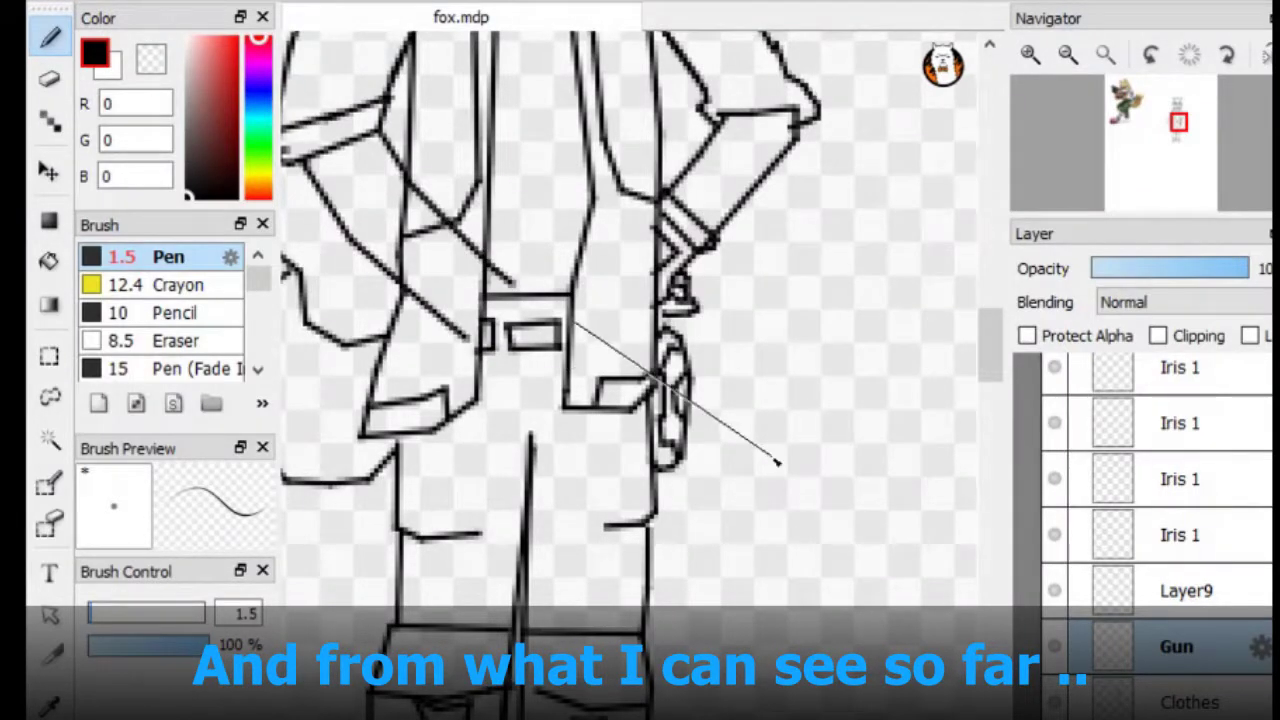
{"action": "left_click", "coordinate": [850, 522], "text": "shift"}
{"action": "left_click", "coordinate": [836, 546], "text": "shift"}
{"action": "left_click", "coordinate": [688, 424], "text": "shift"}
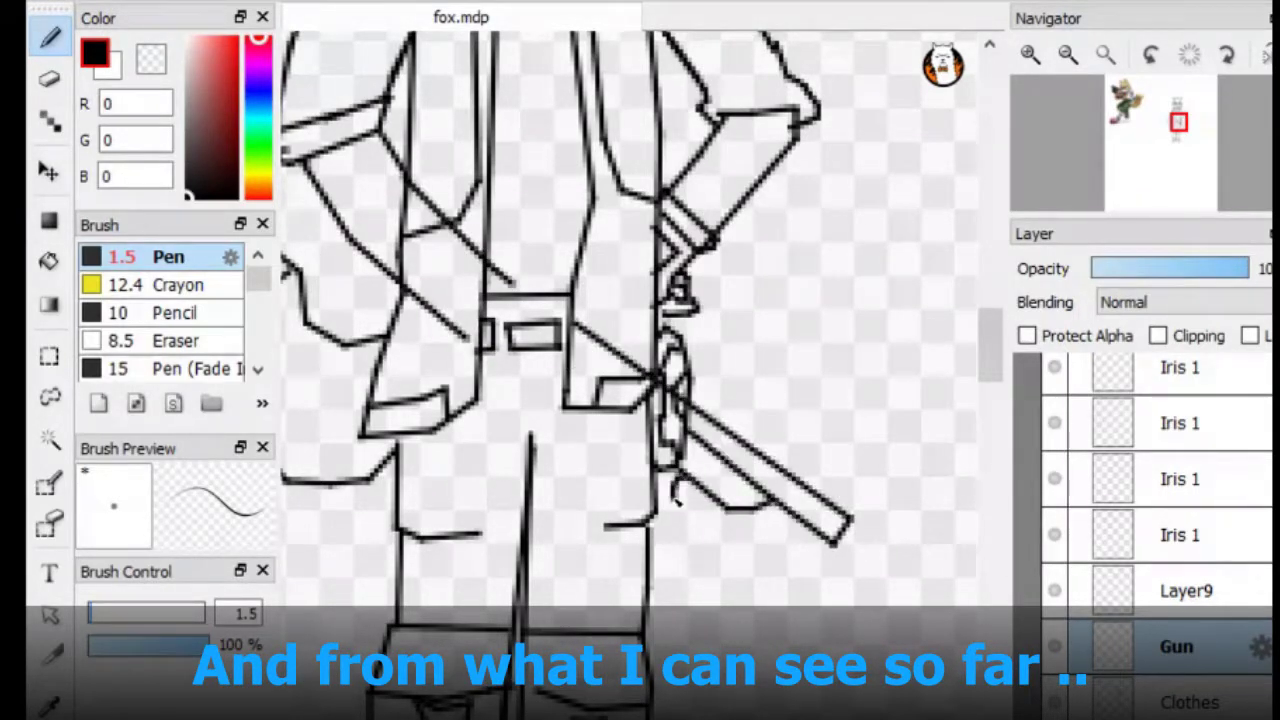
{"action": "left_click_drag", "start_coordinate": [672, 470], "coordinate": [655, 500]}
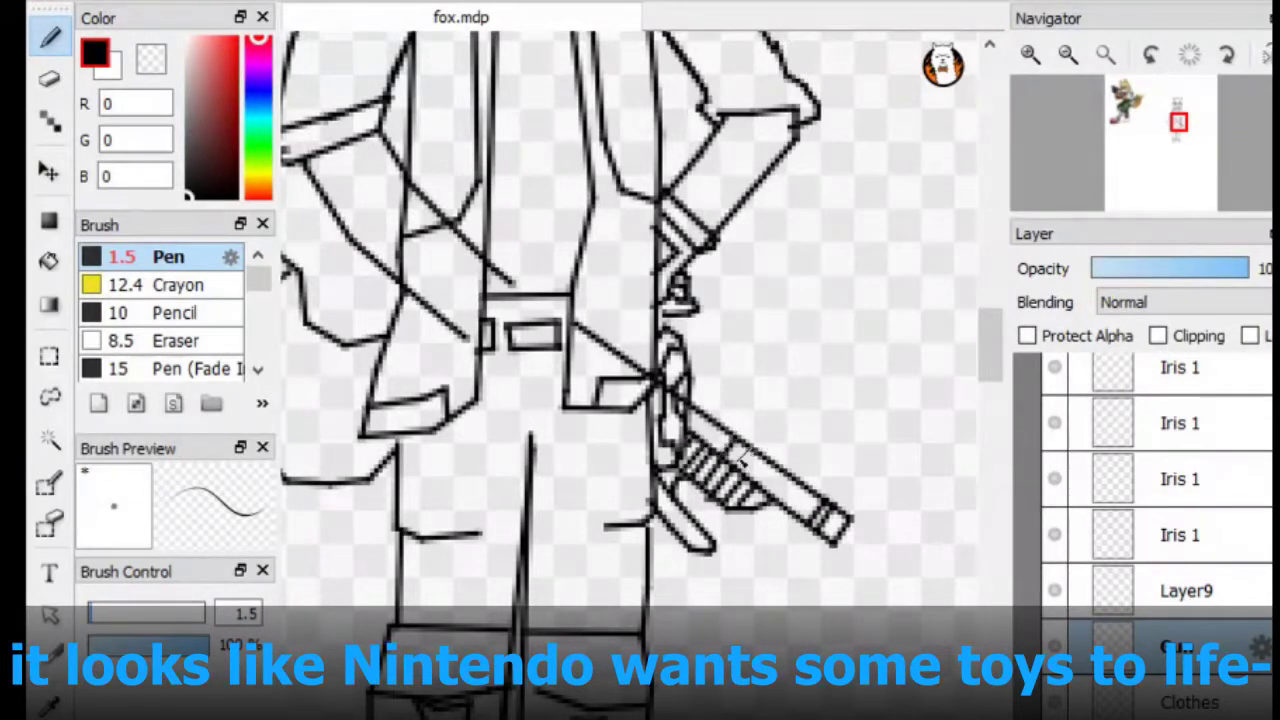
Erase the gun lines that cross over the jacket and torso
{"action": "key", "text": "e"}
{"action": "left_click_drag", "start_coordinate": [460, 330], "coordinate": [424, 188]}
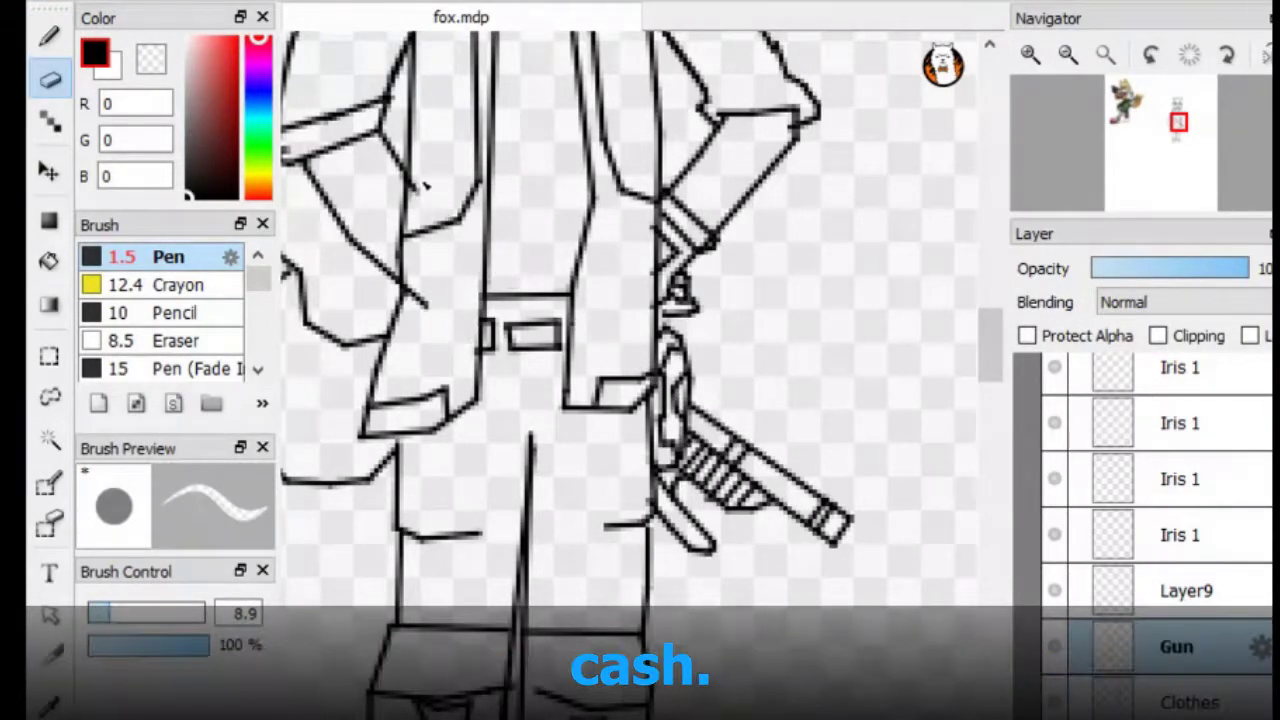
{"action": "key", "text": "b"}
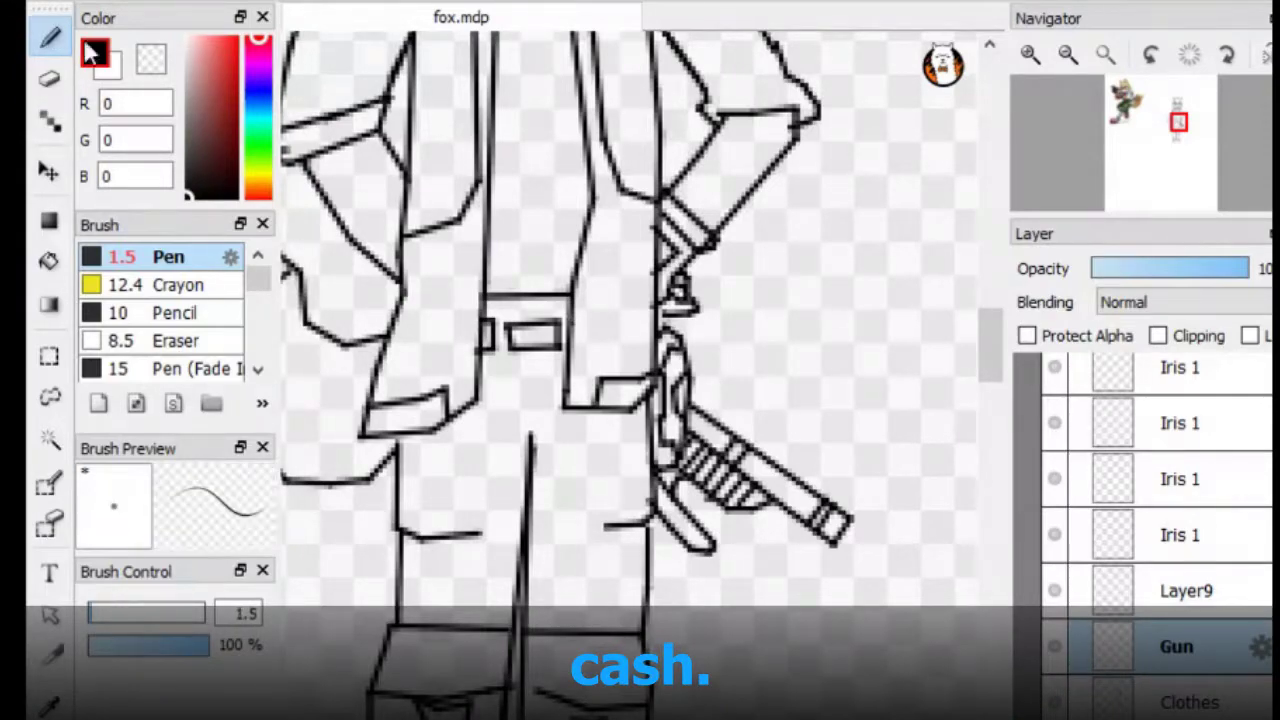
Create a layer named Colour between the Character and Reference groups
{"action": "scroll", "coordinate": [569, 316], "scroll_direction": "down", "scroll_amount": 5}
{"action": "scroll", "coordinate": [569, 316], "scroll_direction": "up", "scroll_amount": 5}
{"action": "left_click_drag", "start_coordinate": [1178, 128], "coordinate": [1172, 140]}
{"action": "scroll", "coordinate": [1172, 140], "scroll_direction": "down", "scroll_amount": 3}
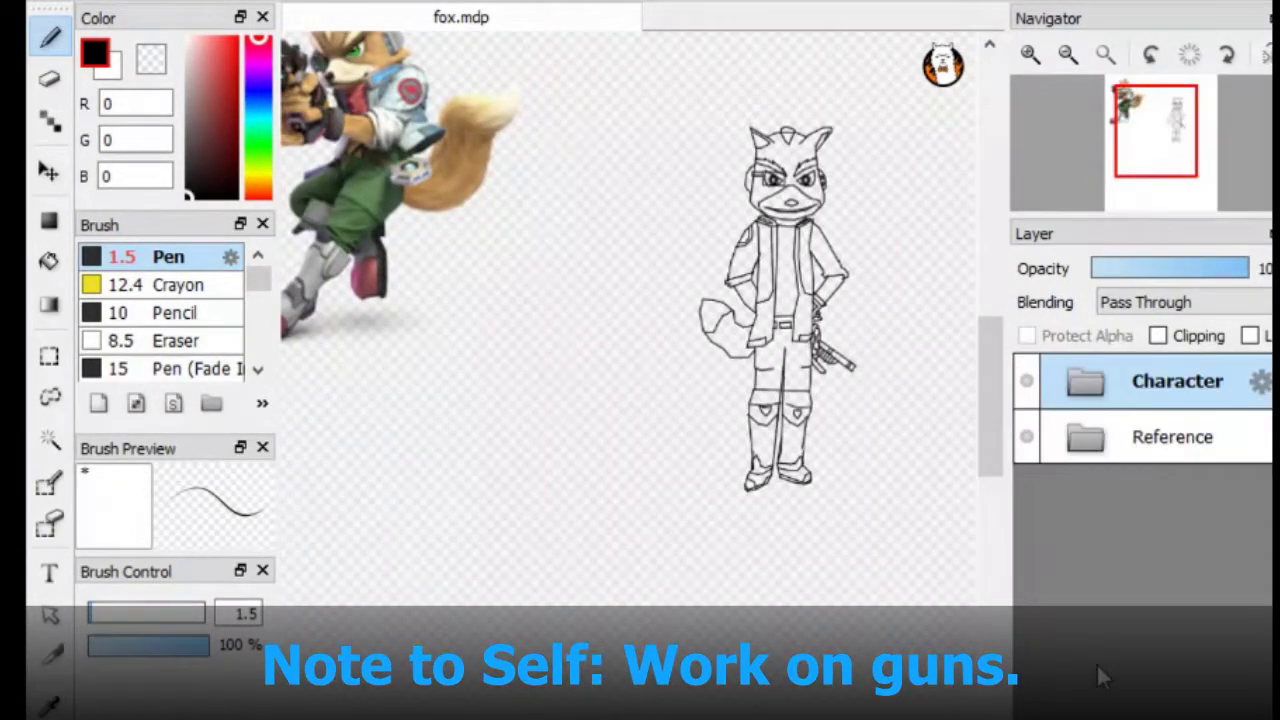
{"action": "left_click", "coordinate": [1085, 438]}
{"action": "key", "text": "ctrl+shift+n"}
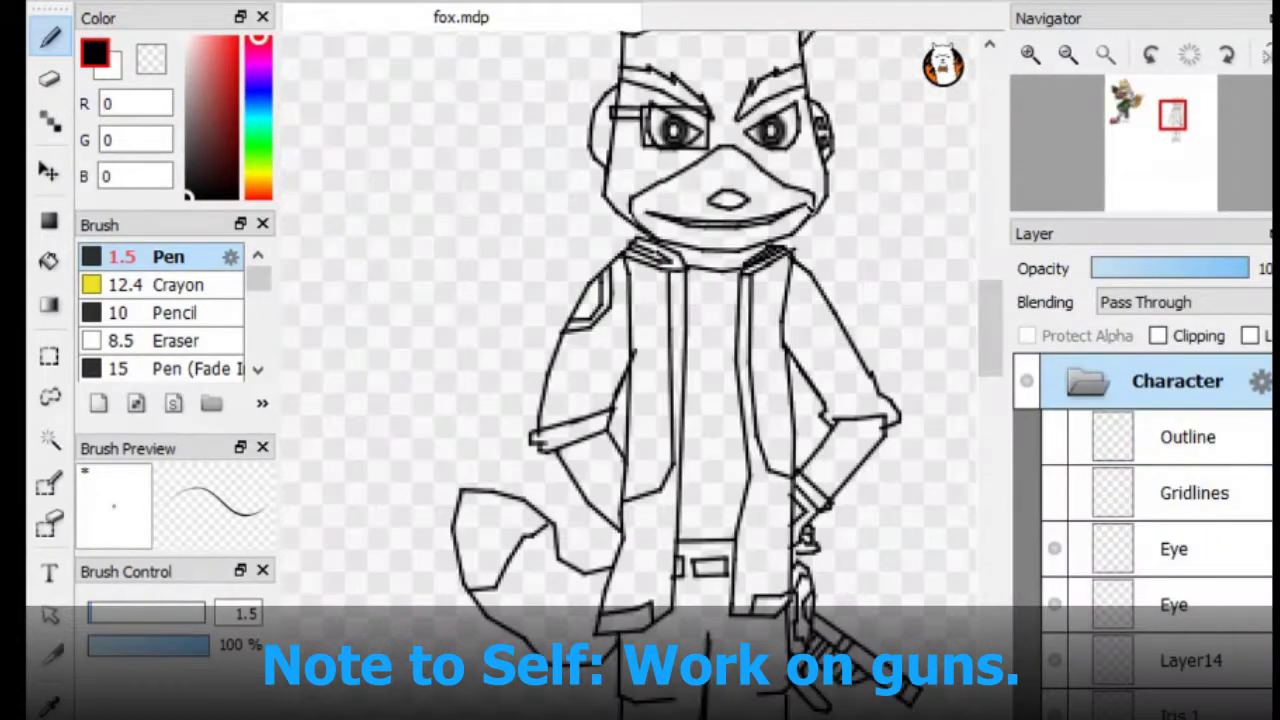
{"action": "scroll", "coordinate": [790, 260], "scroll_direction": "down", "scroll_amount": 3}
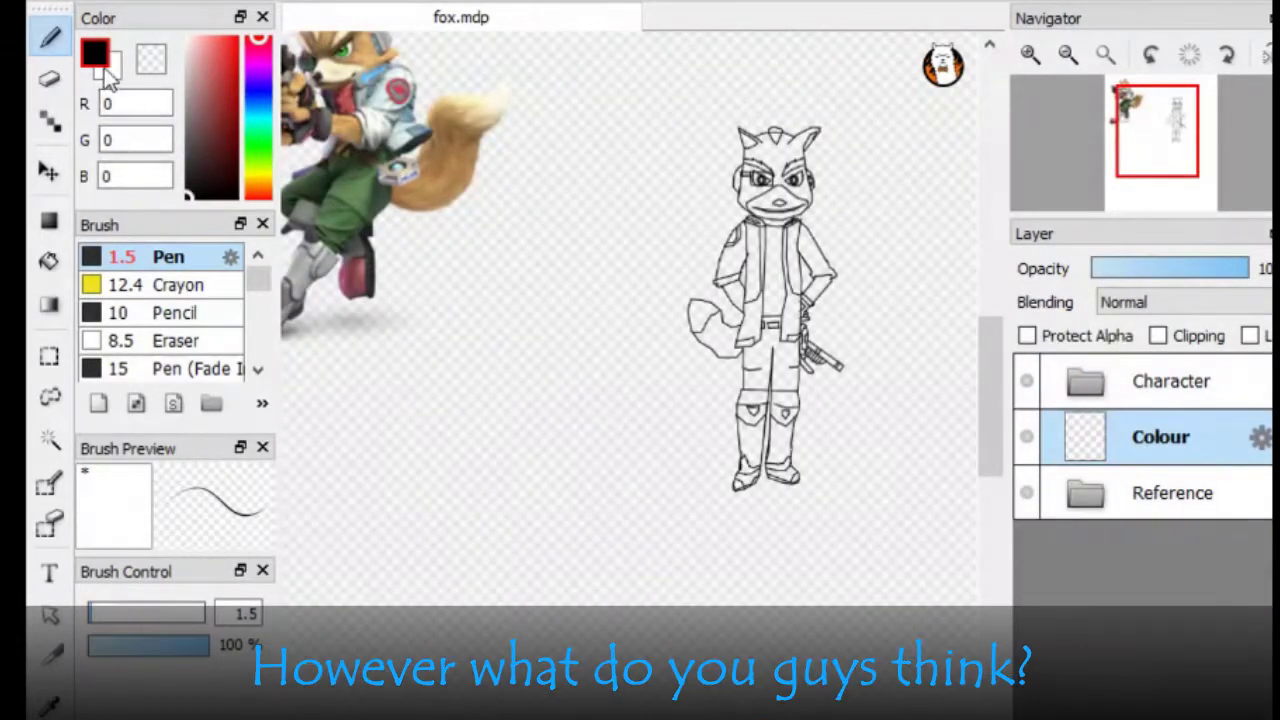
Fill the jacket's sleeves and lower fronts with light grey (RGB 218, 218, 218)
{"action": "left_click", "coordinate": [186, 58]}
{"action": "left_click", "coordinate": [50, 260]}
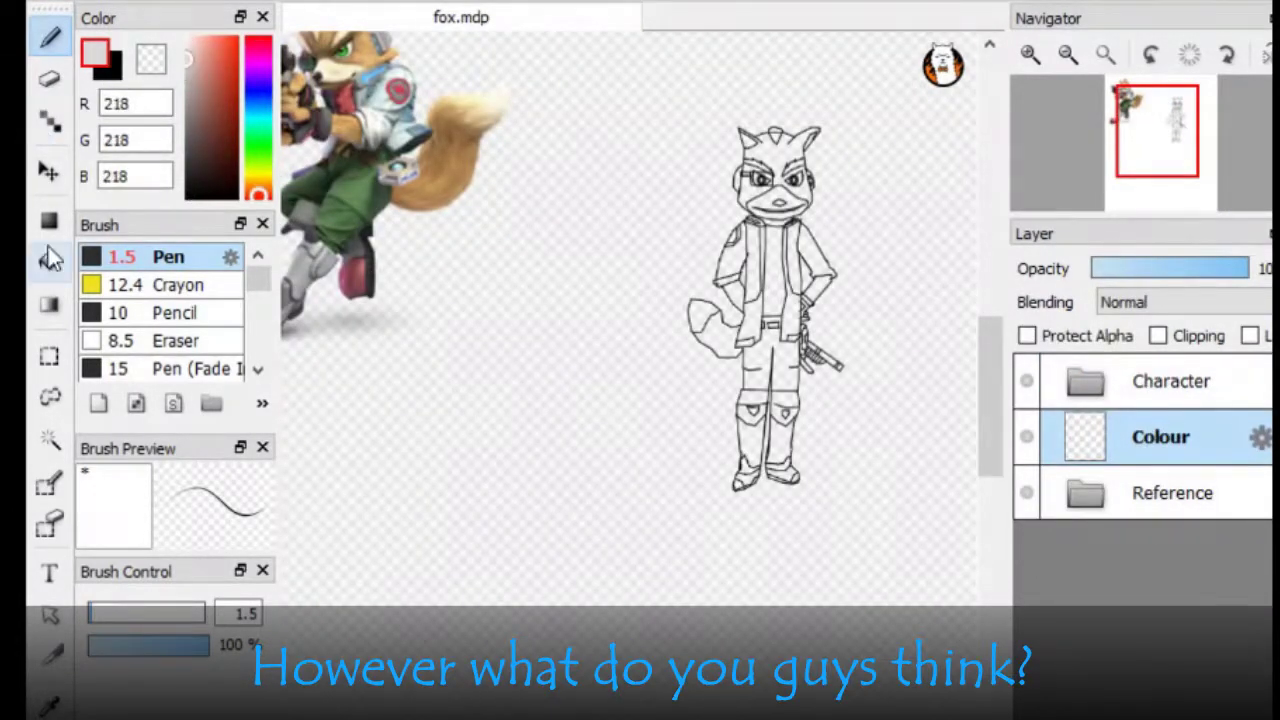
{"action": "scroll", "coordinate": [760, 300], "scroll_direction": "up", "scroll_amount": 3}
{"action": "left_click", "coordinate": [690, 200]}
{"action": "left_click", "coordinate": [752, 220]}
{"action": "left_click", "coordinate": [815, 290]}
{"action": "left_click", "coordinate": [870, 210]}
Fill the jacket's side panels with grey-blue (RGB 129, 166, 182)
{"action": "left_click", "coordinate": [697, 265]}
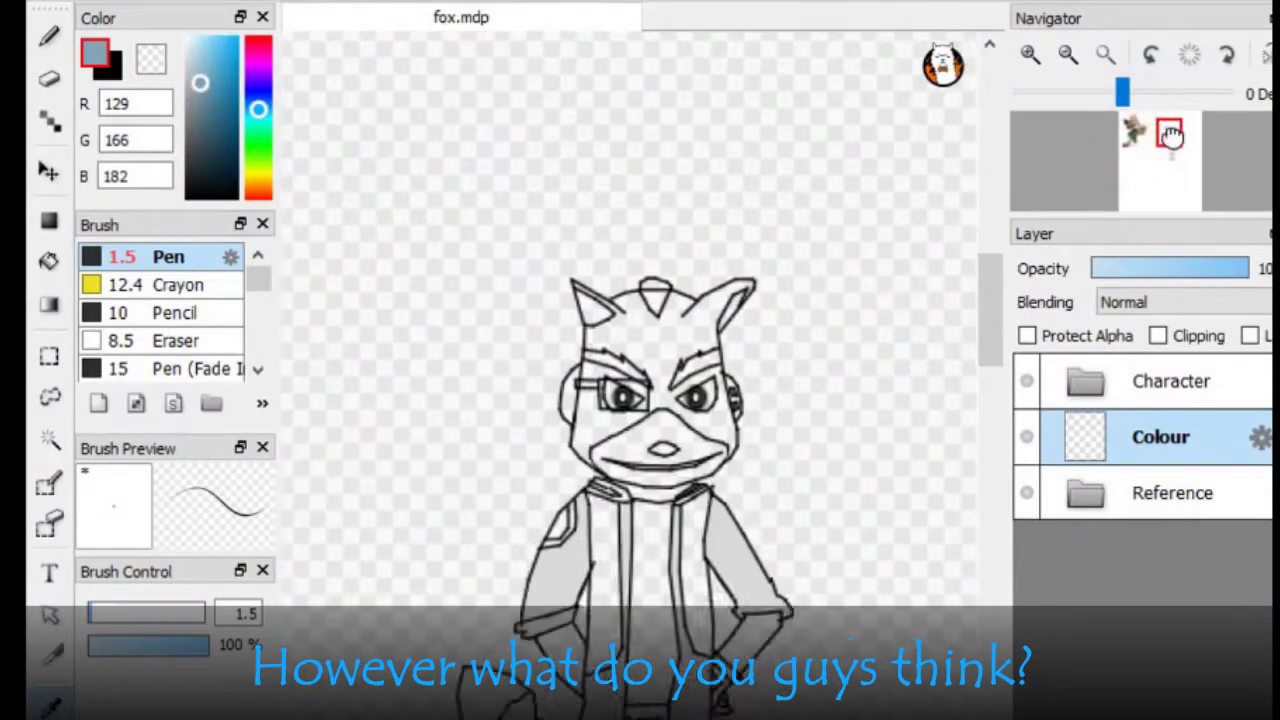
{"action": "left_click", "coordinate": [566, 480]}
{"action": "left_click", "coordinate": [660, 445]}
Paint the gun's barrel bands and rear accent bright blue (RGB 0, 177, 255), reducing the pen size to 1.9
{"action": "key", "text": "b"}
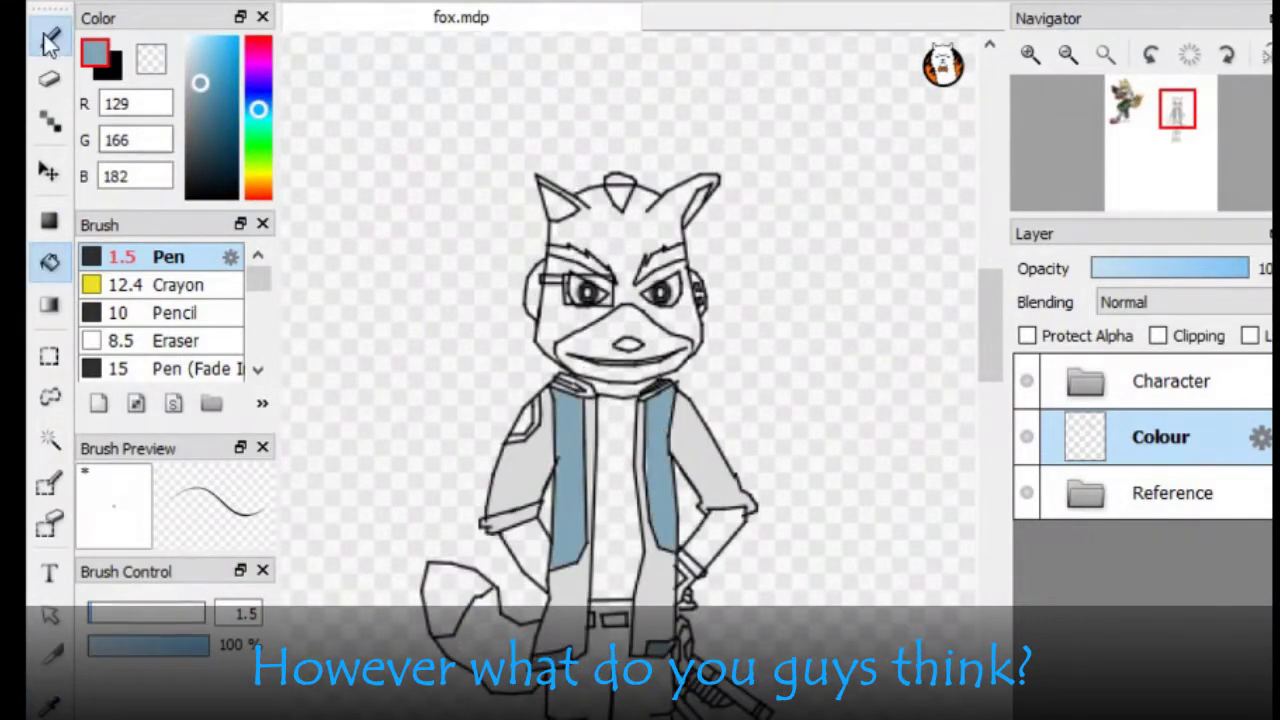
{"action": "scroll", "coordinate": [700, 380], "scroll_direction": "up", "scroll_amount": 6}
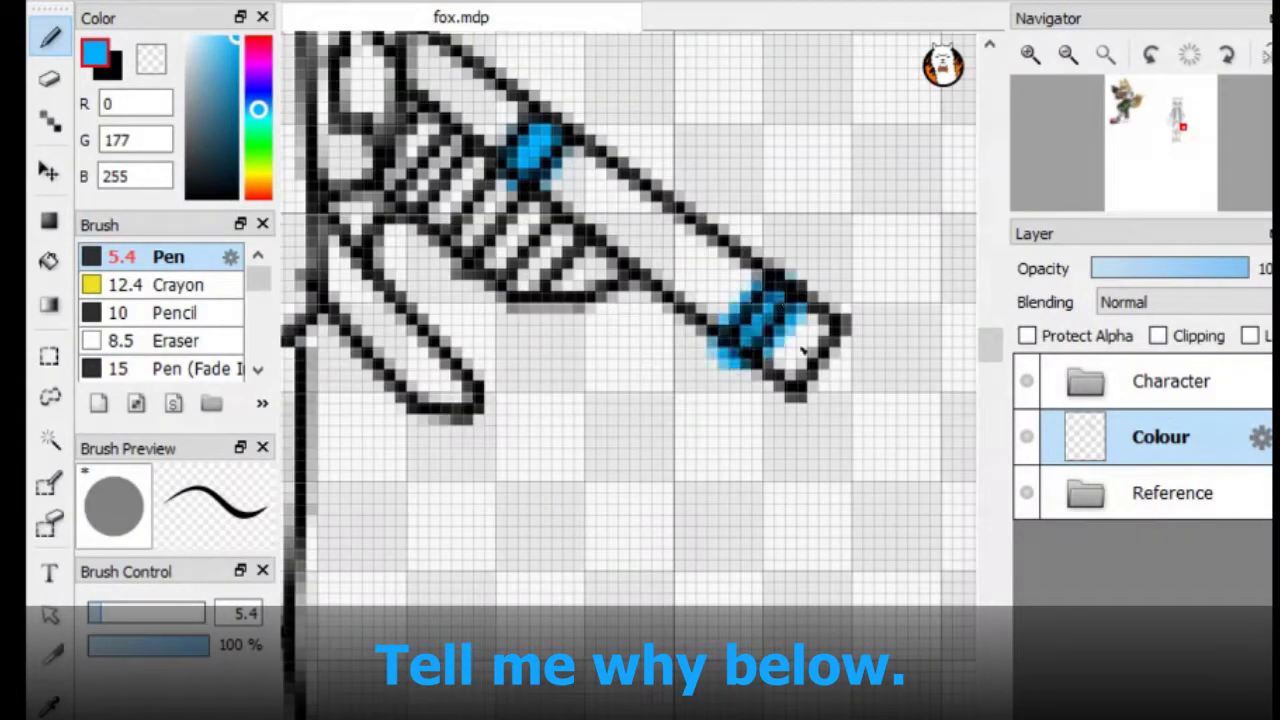
{"action": "key", "text": "ctrl+z"}
{"action": "key", "text": "bracketleft"}
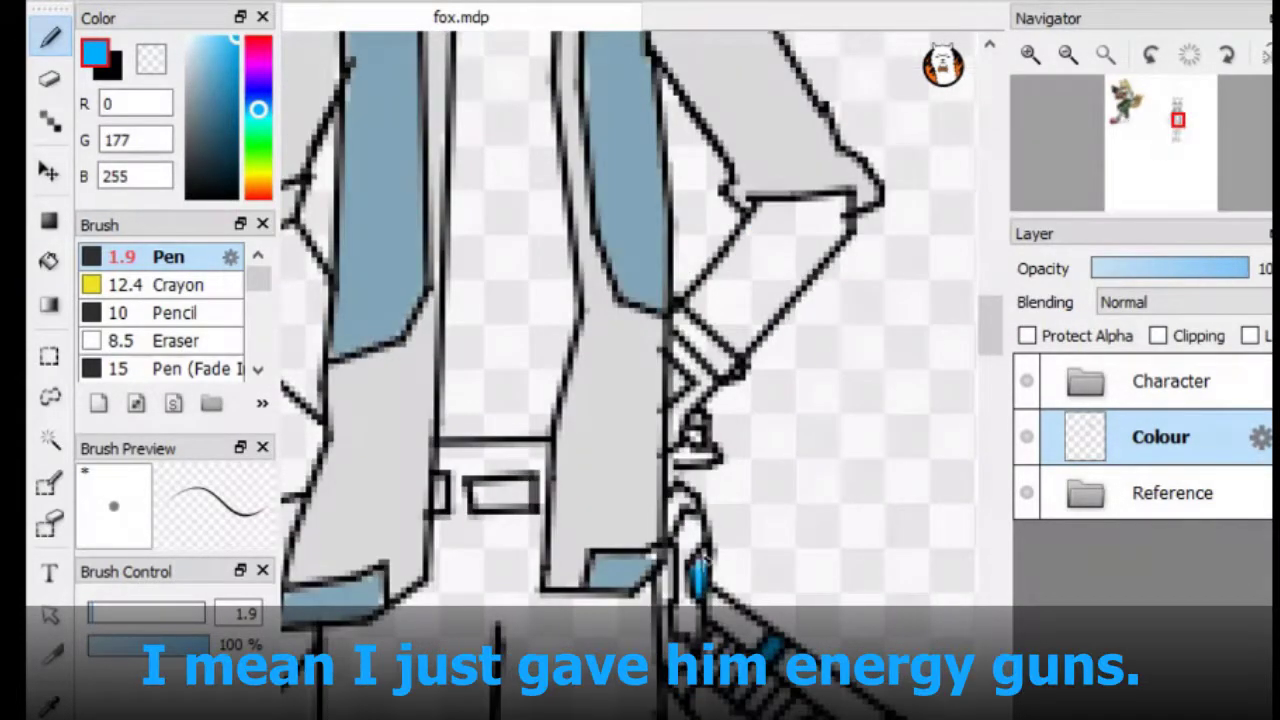
Pick a neutral grey and paint the rear body of the gun around the blue accent
{"action": "left_click", "coordinate": [187, 40]}
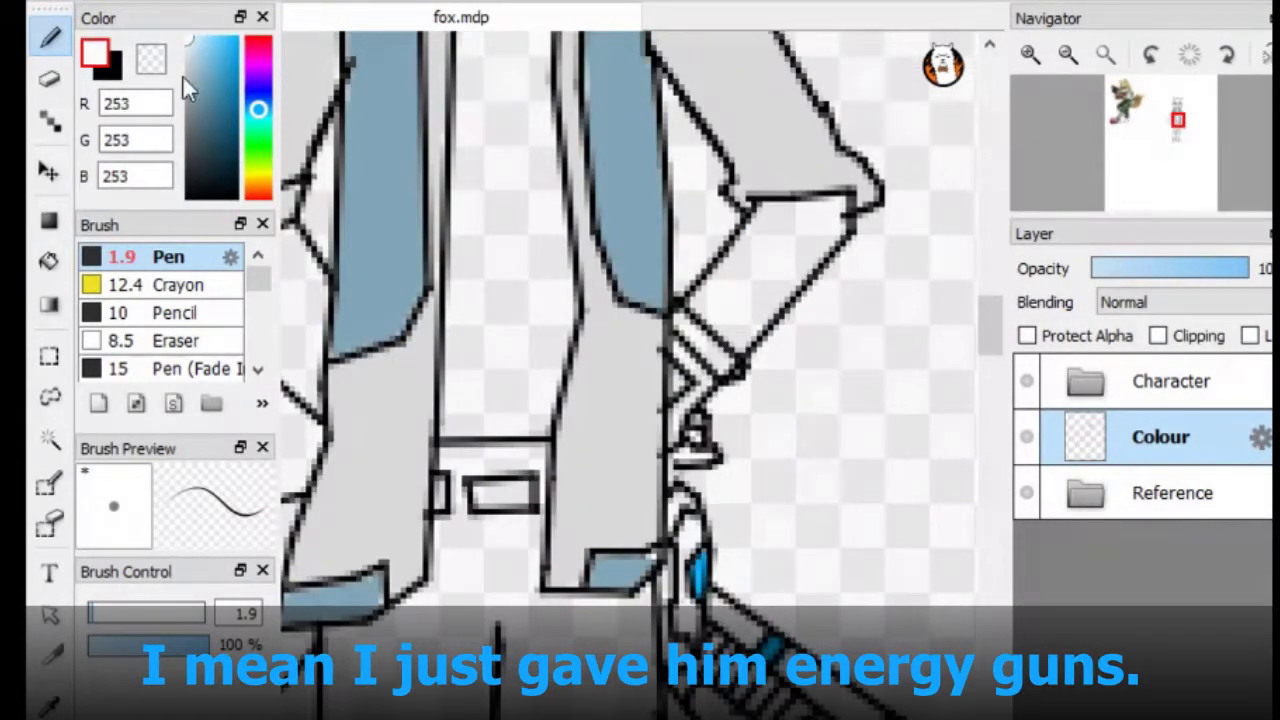
{"action": "left_click", "coordinate": [186, 78]}
{"action": "left_click_drag", "start_coordinate": [684, 612], "coordinate": [694, 543]}
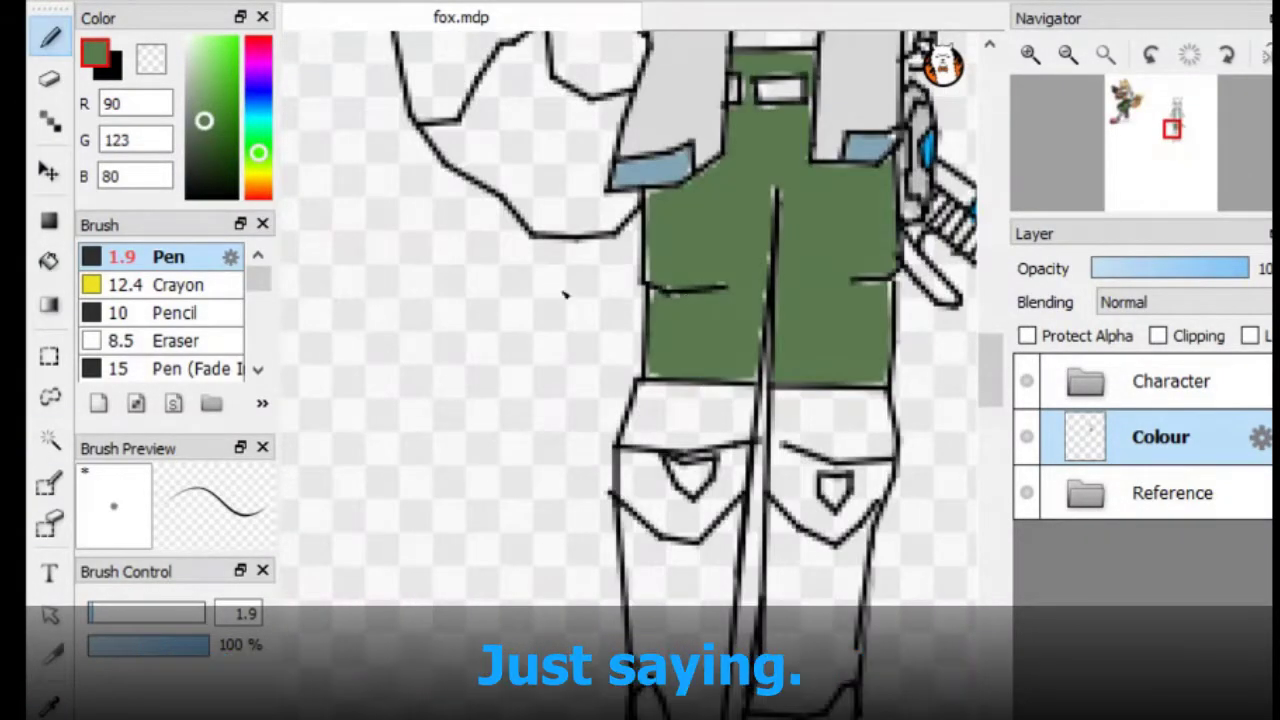
Touch up the trousers' uncoloured edges in green (RGB 90, 123, 80) with a pen size of about 7.7
{"action": "key", "text": "bracketright"}
{"action": "key", "text": "bracketright"}
{"action": "key", "text": "bracketright"}
{"action": "key", "text": "bracketright"}
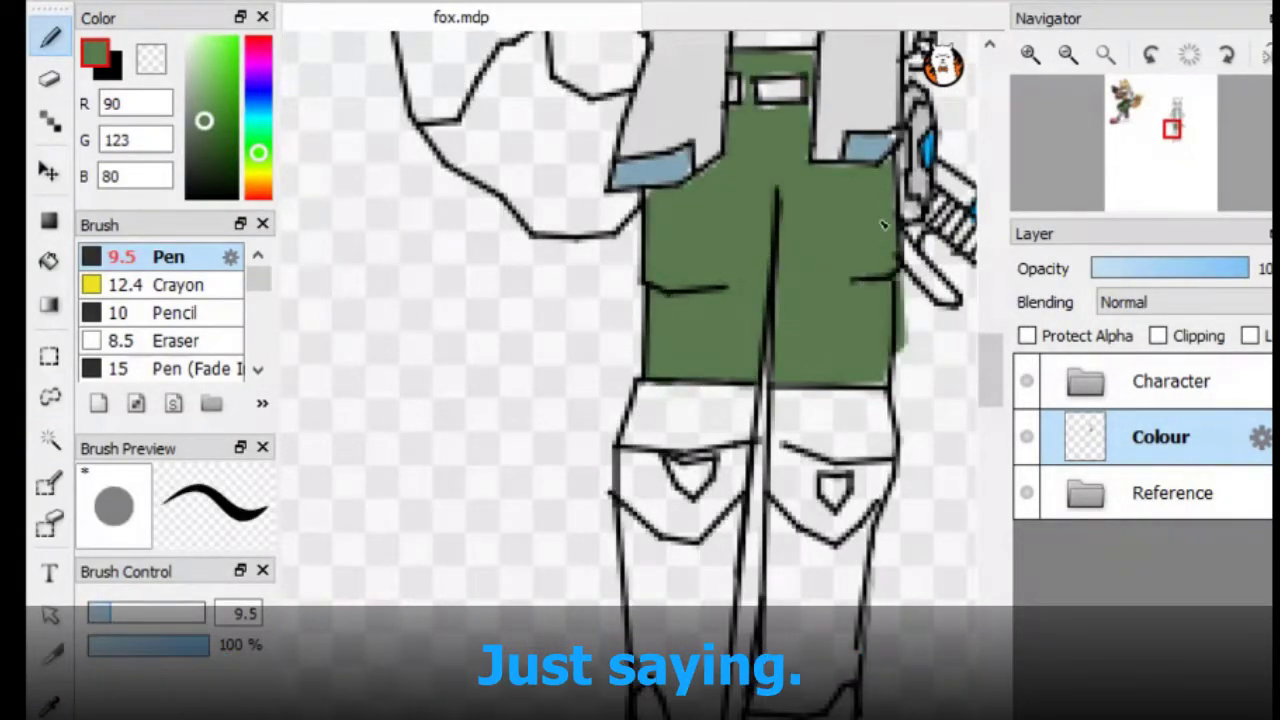
{"action": "key", "text": "bracketleft"}
{"action": "left_click_drag", "start_coordinate": [863, 277], "coordinate": [890, 392]}
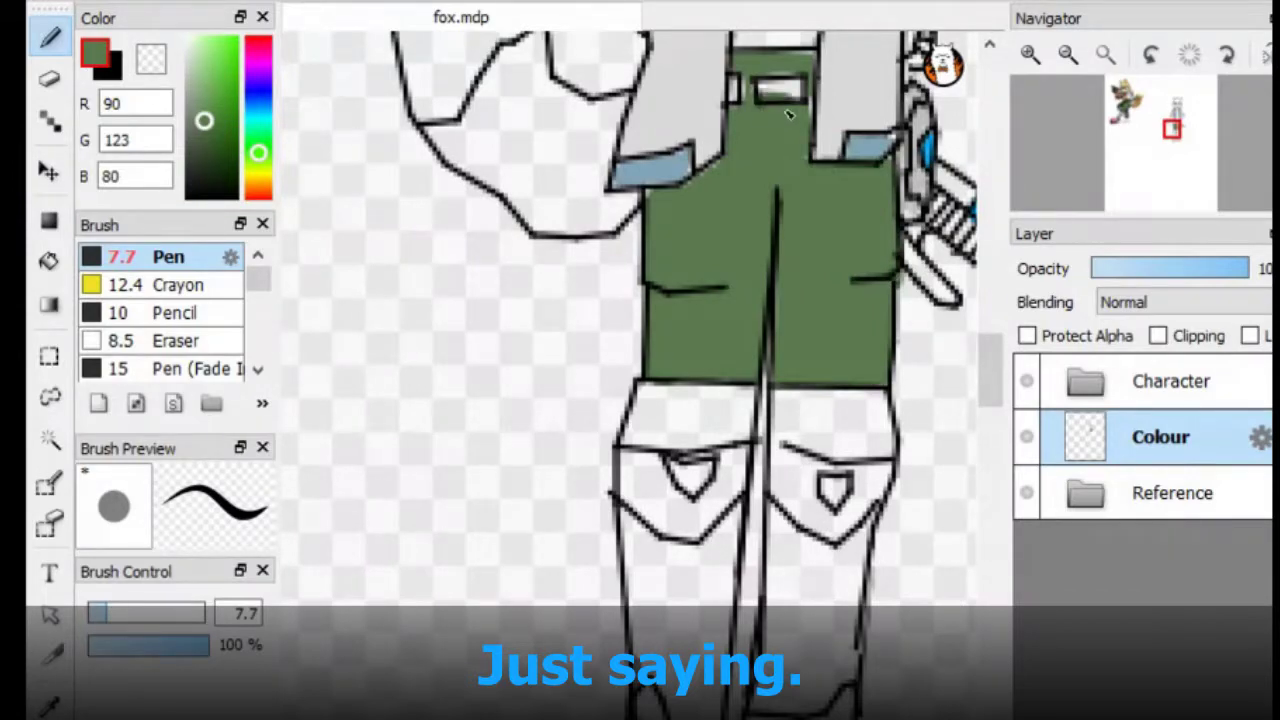
{"action": "key", "text": "bracketleft"}
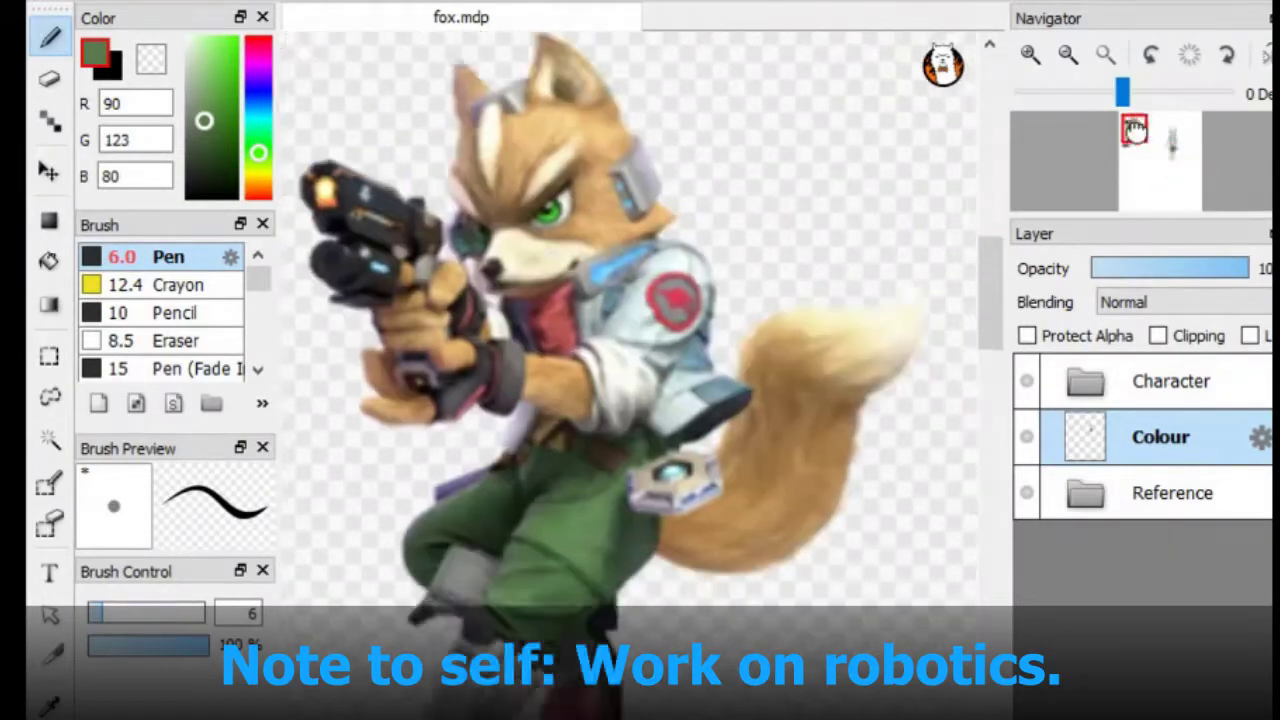
Sample brown (RGB 159, 132, 86) from the reference fox's fur and fill the face, head and ears with it
{"action": "left_click_drag", "start_coordinate": [486, 192], "coordinate": [430, 125]}
{"action": "left_click", "coordinate": [576, 59], "text": "alt"}
{"action": "left_click", "coordinate": [625, 125], "text": "alt"}
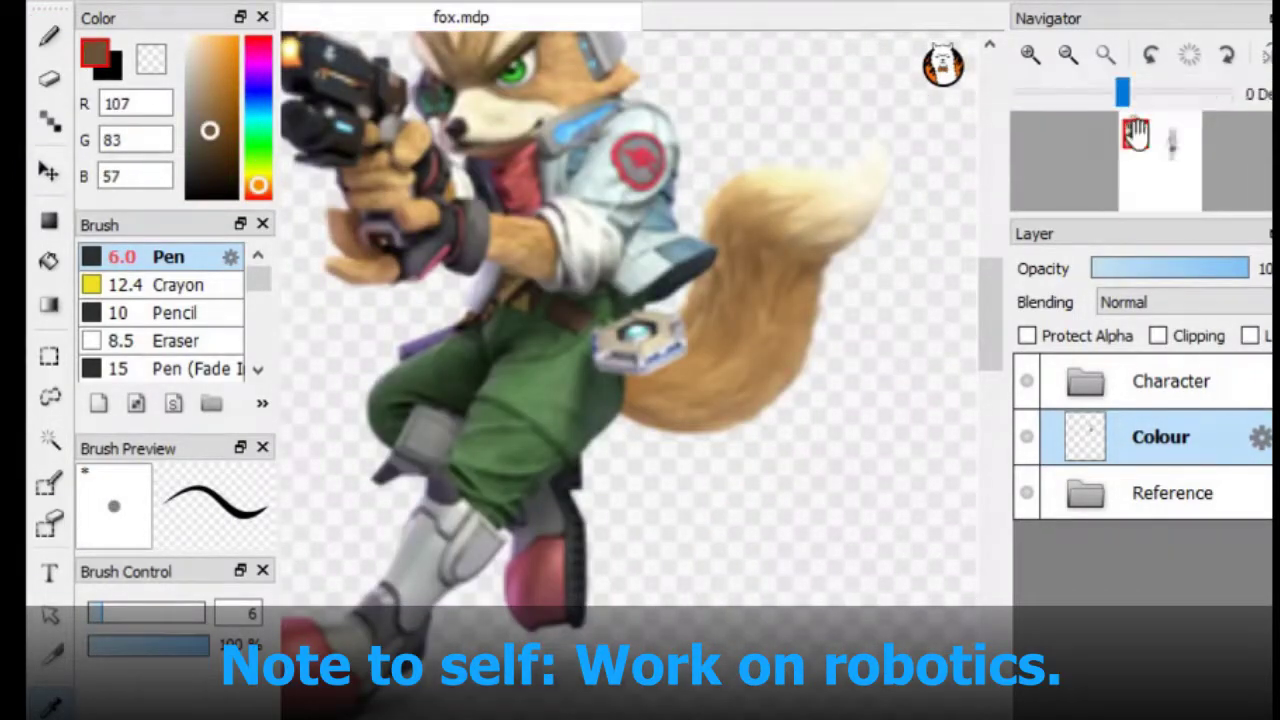
{"action": "left_click", "coordinate": [600, 150], "text": "alt"}
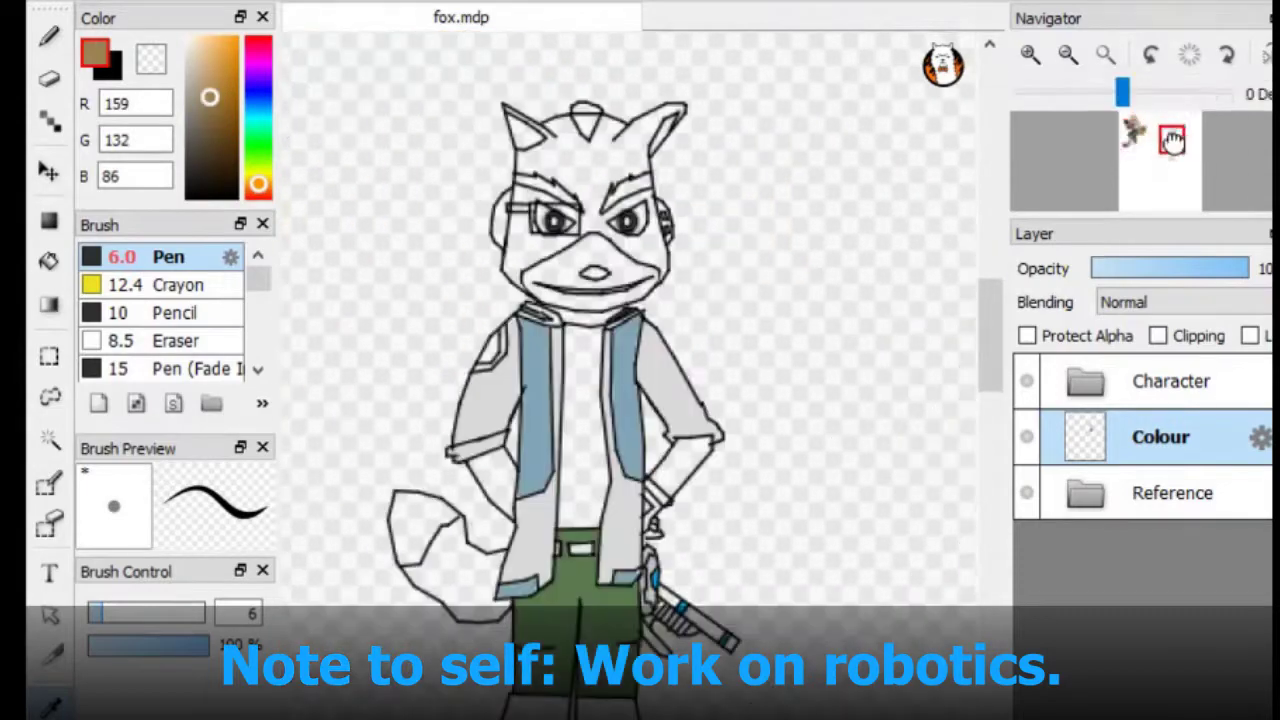
{"action": "key", "text": "g"}
{"action": "left_click", "coordinate": [570, 235]}
{"action": "left_click", "coordinate": [598, 206]}
Fill the muzzle and both eyebrow markings with cream (RGB 239, 225, 188)
{"action": "key", "text": "b"}
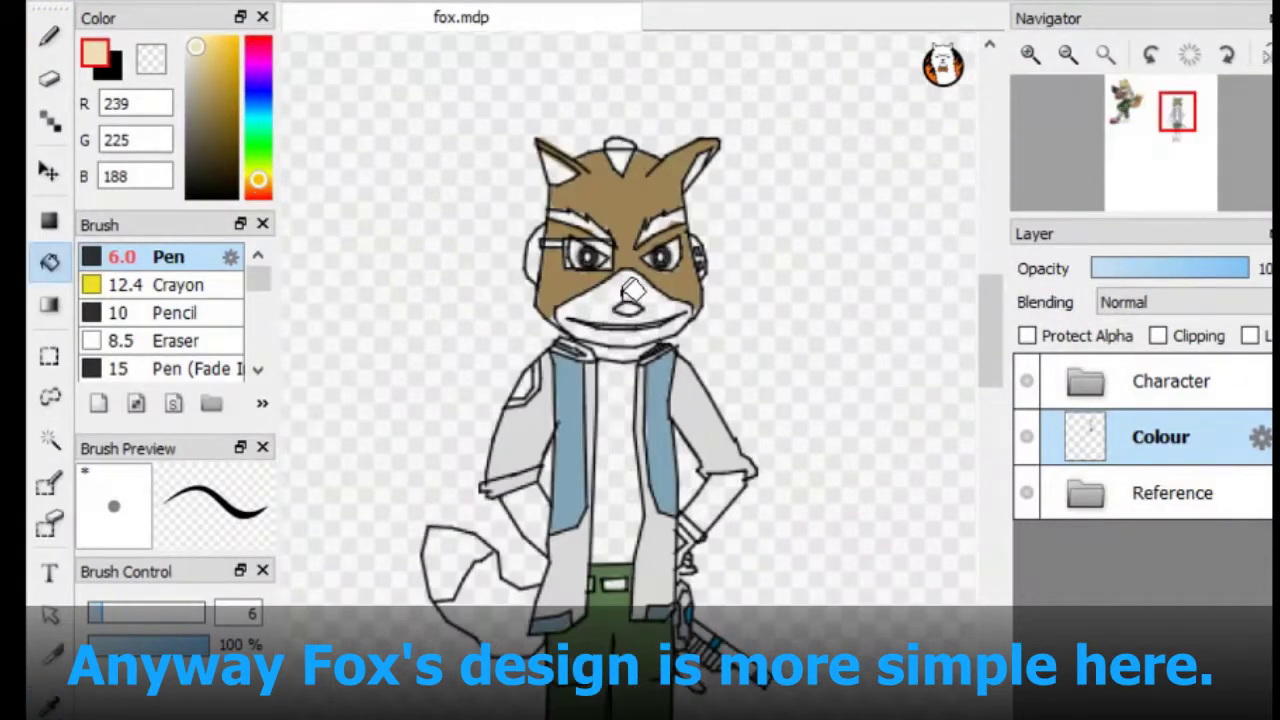
{"action": "left_click", "coordinate": [610, 295]}
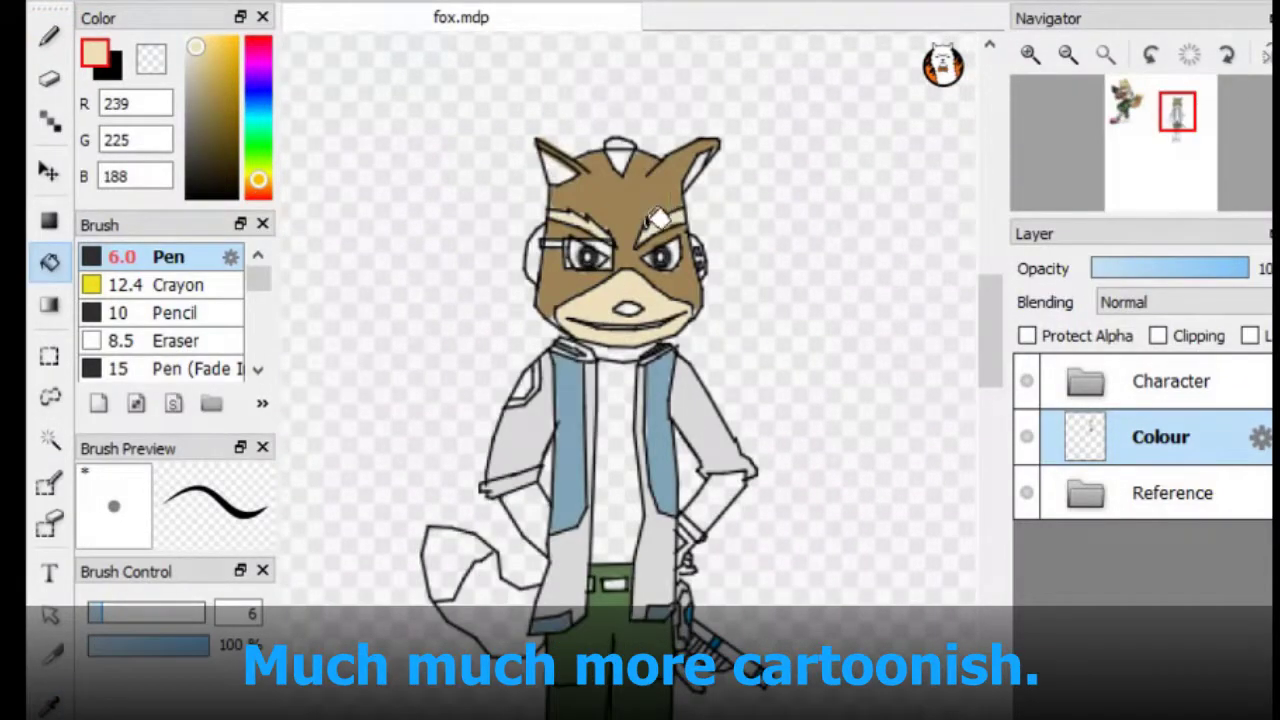
{"action": "left_click", "coordinate": [655, 218], "text": "alt"}
Reduce the pen size to 2.4 and paint the neck area above the shirt fur brown (RGB 159, 132, 86)
{"action": "key", "text": "b"}
{"action": "scroll", "coordinate": [599, 386], "scroll_direction": "up", "scroll_amount": 3}
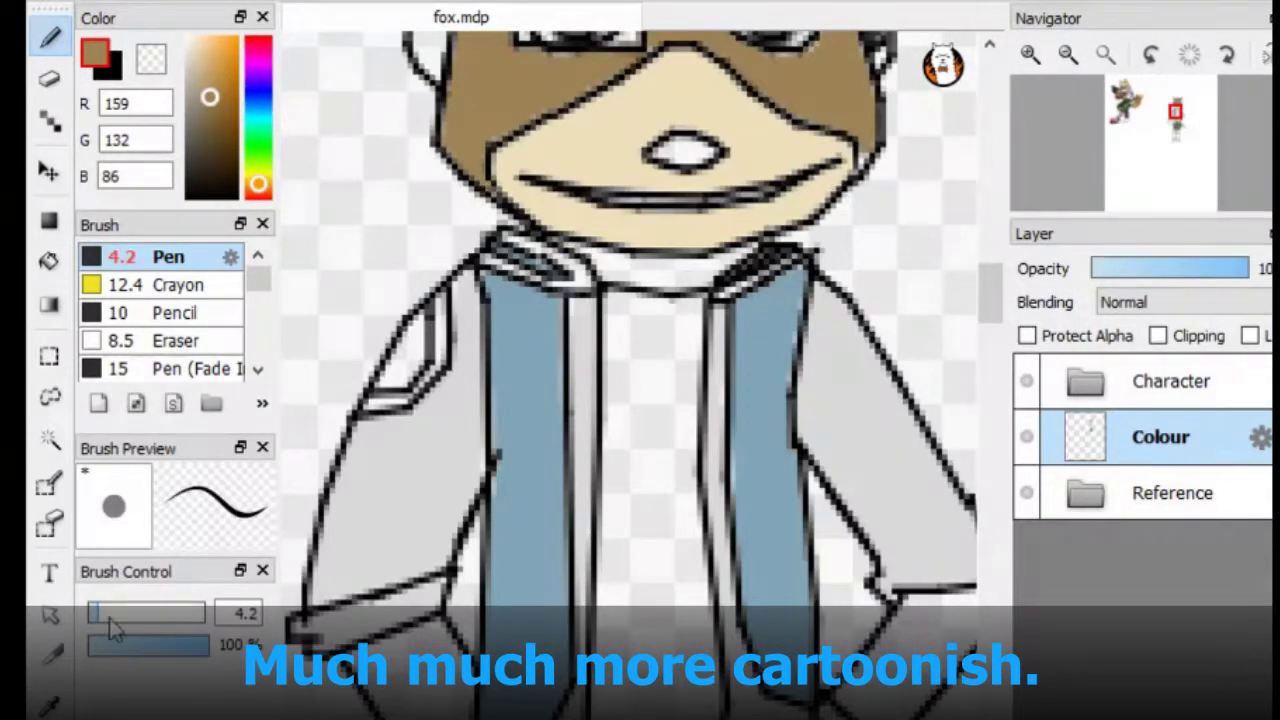
{"action": "left_click_drag", "start_coordinate": [112, 616], "coordinate": [103, 616]}
{"action": "left_click_drag", "start_coordinate": [596, 262], "coordinate": [706, 278]}
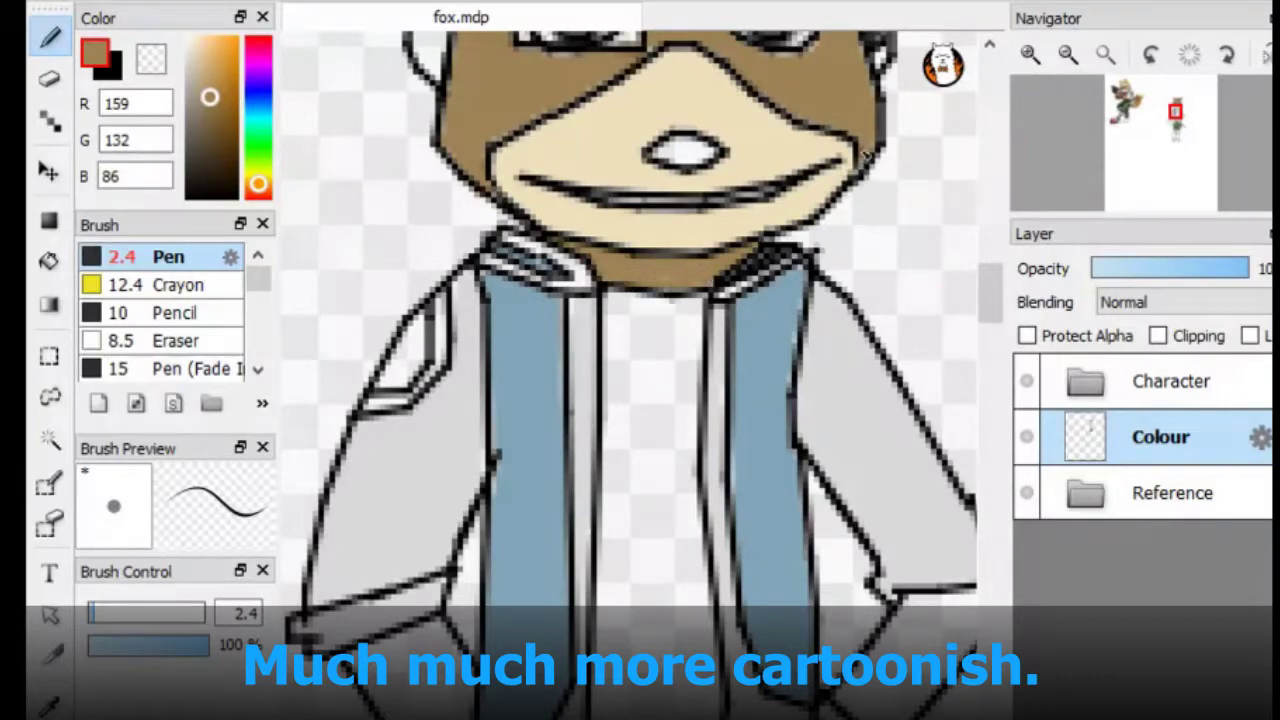
Colour both forearms, the visible hand and the main part of the tail fur brown (RGB 159, 132, 86)
{"action": "scroll", "coordinate": [630, 360], "scroll_direction": "down", "scroll_amount": 4}
{"action": "left_click", "coordinate": [748, 264], "text": "alt"}
{"action": "key", "text": "g"}
{"action": "left_click_drag", "start_coordinate": [1168, 112], "coordinate": [1185, 140]}
{"action": "left_click", "coordinate": [630, 195], "text": "alt"}
{"action": "scroll", "coordinate": [495, 205], "scroll_direction": "up", "scroll_amount": 3}
{"action": "key", "text": "b"}
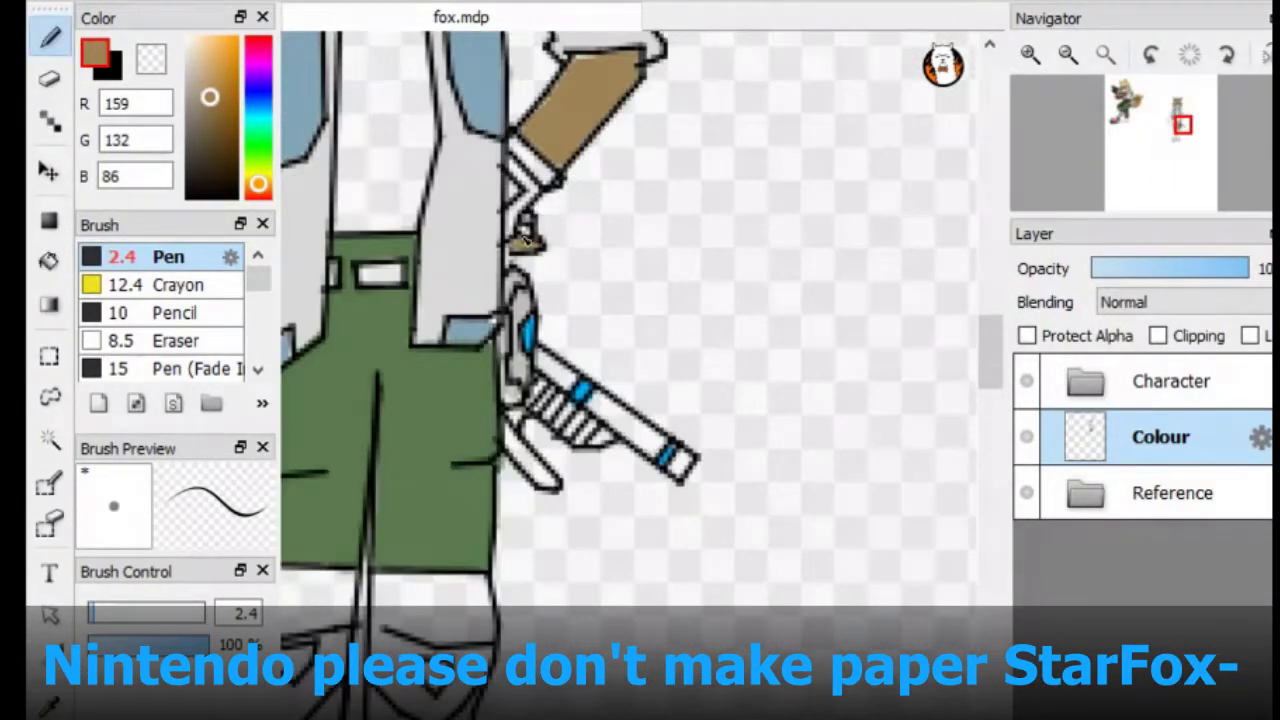
{"action": "scroll", "coordinate": [525, 238], "scroll_direction": "down", "scroll_amount": 4}
{"action": "key", "text": "g"}
{"action": "left_click", "coordinate": [482, 292]}
Fill the tail tip, forelock and left inner ear with cream (RGB 239, 225, 188)
{"action": "left_click", "coordinate": [196, 47]}
{"action": "left_click", "coordinate": [460, 255]}
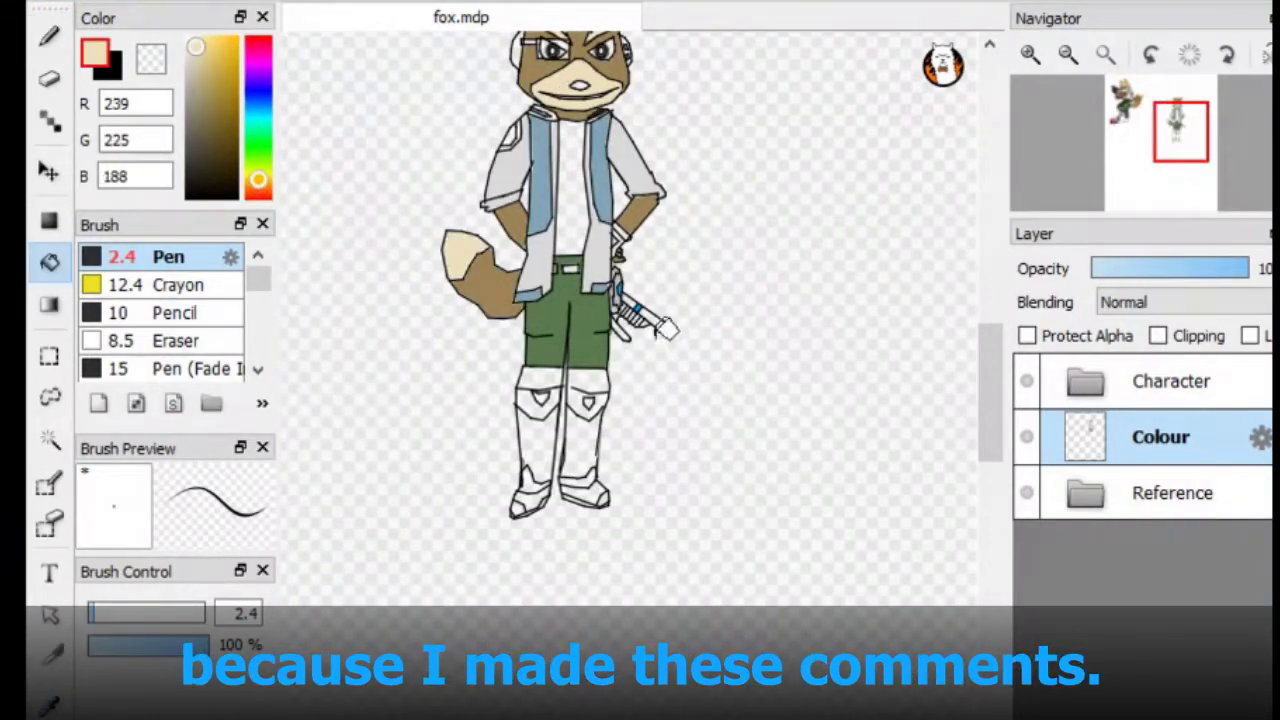
{"action": "scroll", "coordinate": [560, 280], "scroll_direction": "up", "scroll_amount": 3}
Select Layer1 in the Character group and activate the Eraser for cleaning up around the right ear
{"action": "left_click", "coordinate": [1150, 381]}
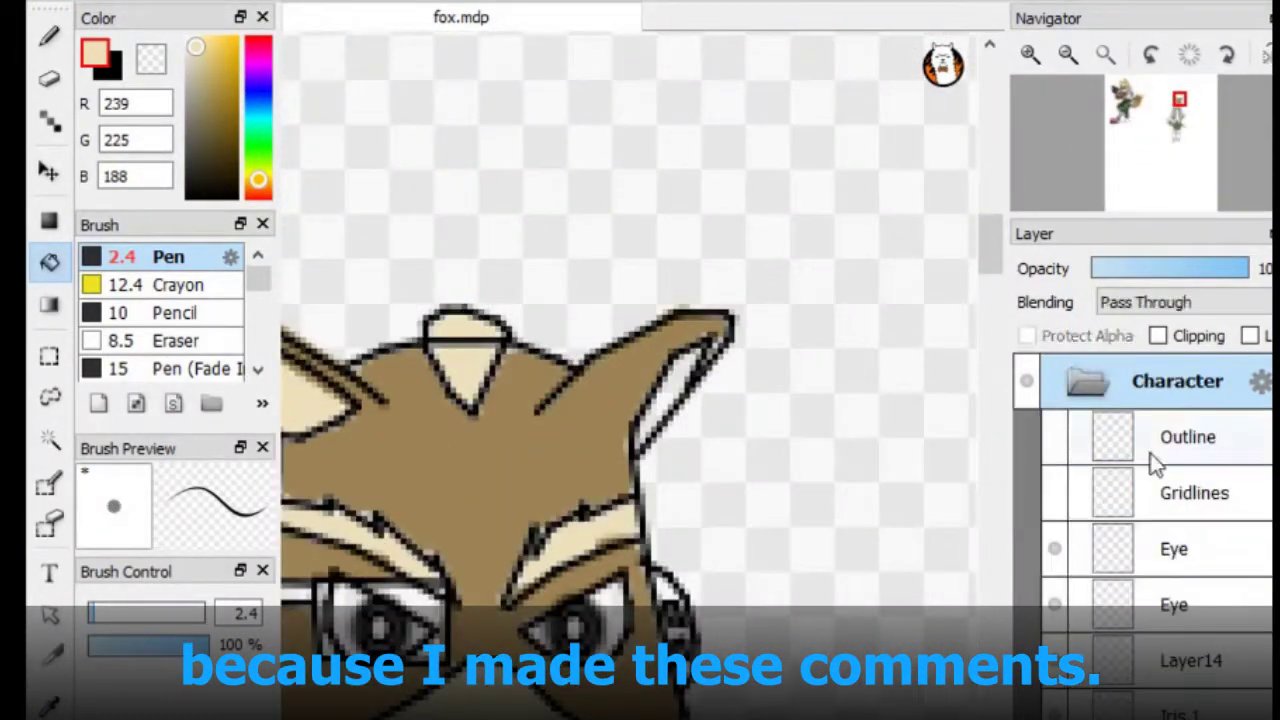
{"action": "key", "text": "Down"}
{"action": "key", "text": "Down"}
{"action": "key", "text": "Down"}
{"action": "key", "text": "Down"}
{"action": "key", "text": "Down"}
{"action": "key", "text": "Down"}
{"action": "key", "text": "Down"}
{"action": "key", "text": "Down"}
{"action": "key", "text": "Down"}
{"action": "key", "text": "Down"}
{"action": "key", "text": "Down"}
{"action": "key", "text": "Down"}
{"action": "key", "text": "Down"}
{"action": "key", "text": "Down"}
{"action": "key", "text": "Down"}
{"action": "key", "text": "Down"}
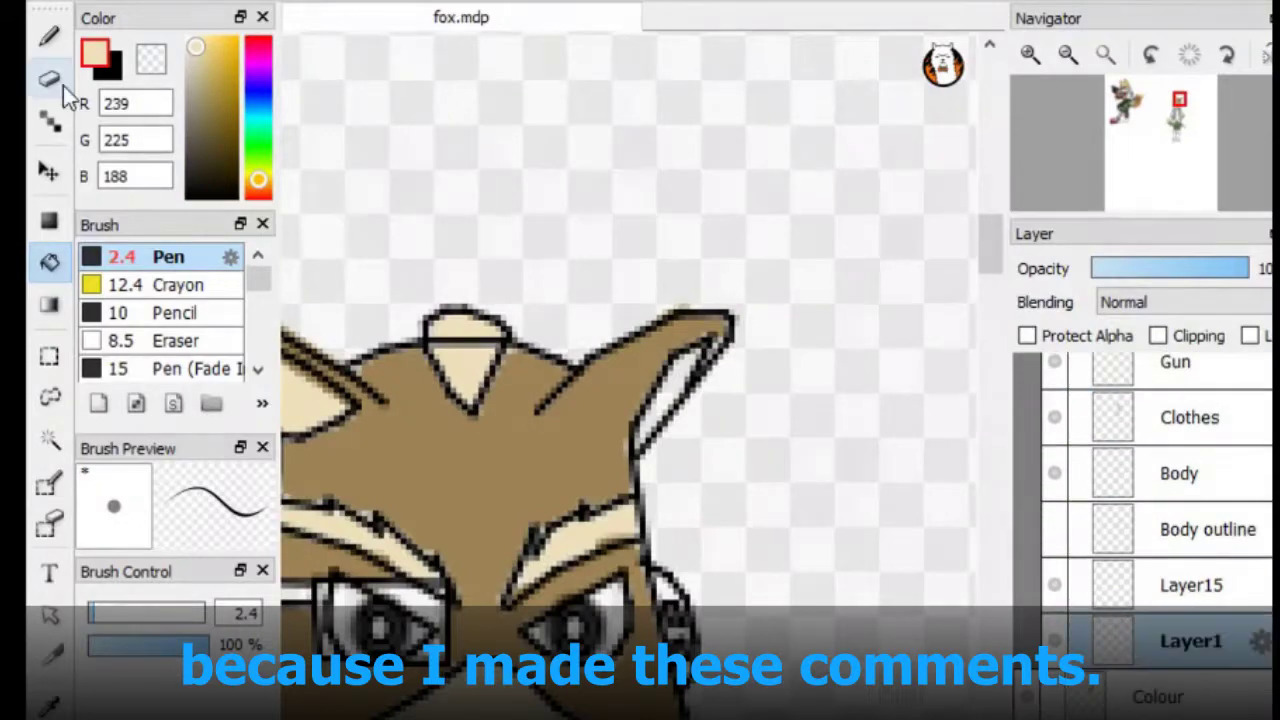
{"action": "left_click", "coordinate": [50, 80]}
Colour the shirt between the jacket fronts muted red (RGB 195, 94, 90)
{"action": "scroll", "coordinate": [543, 331], "scroll_direction": "down", "scroll_amount": 3}
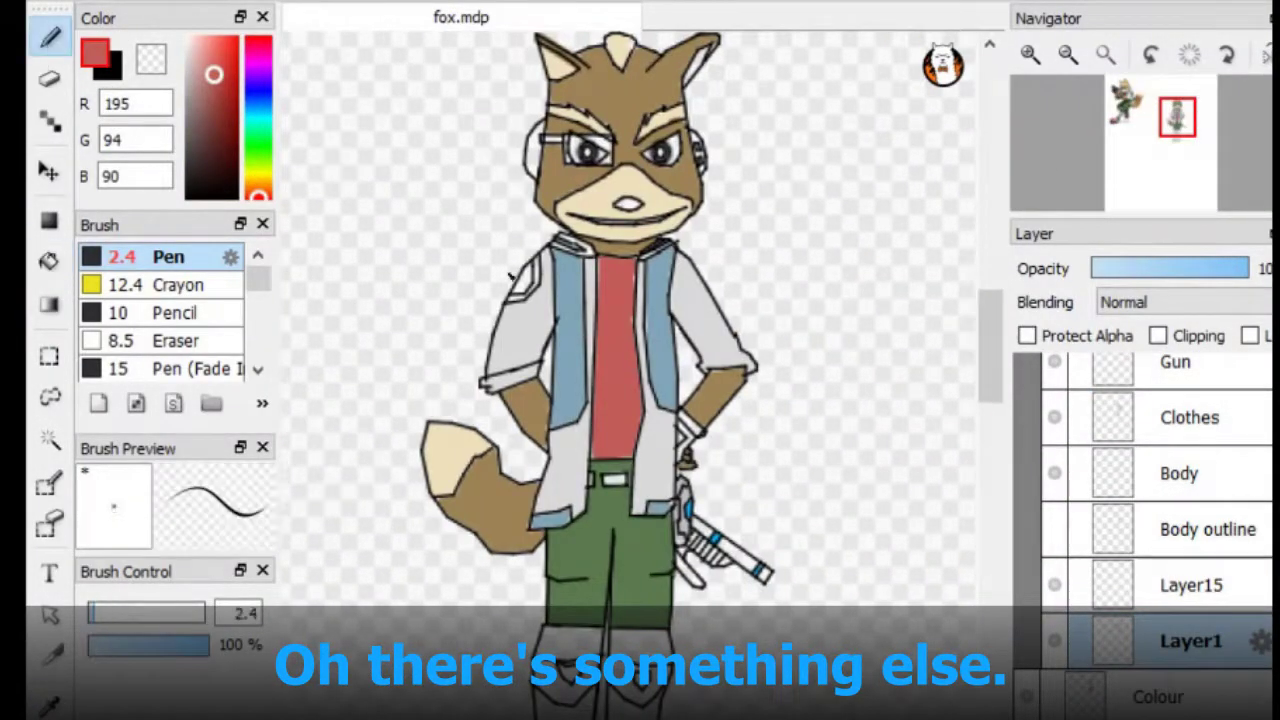
{"action": "scroll", "coordinate": [510, 276], "scroll_direction": "up", "scroll_amount": 5}
{"action": "scroll", "coordinate": [570, 640], "scroll_direction": "down", "scroll_amount": 2}
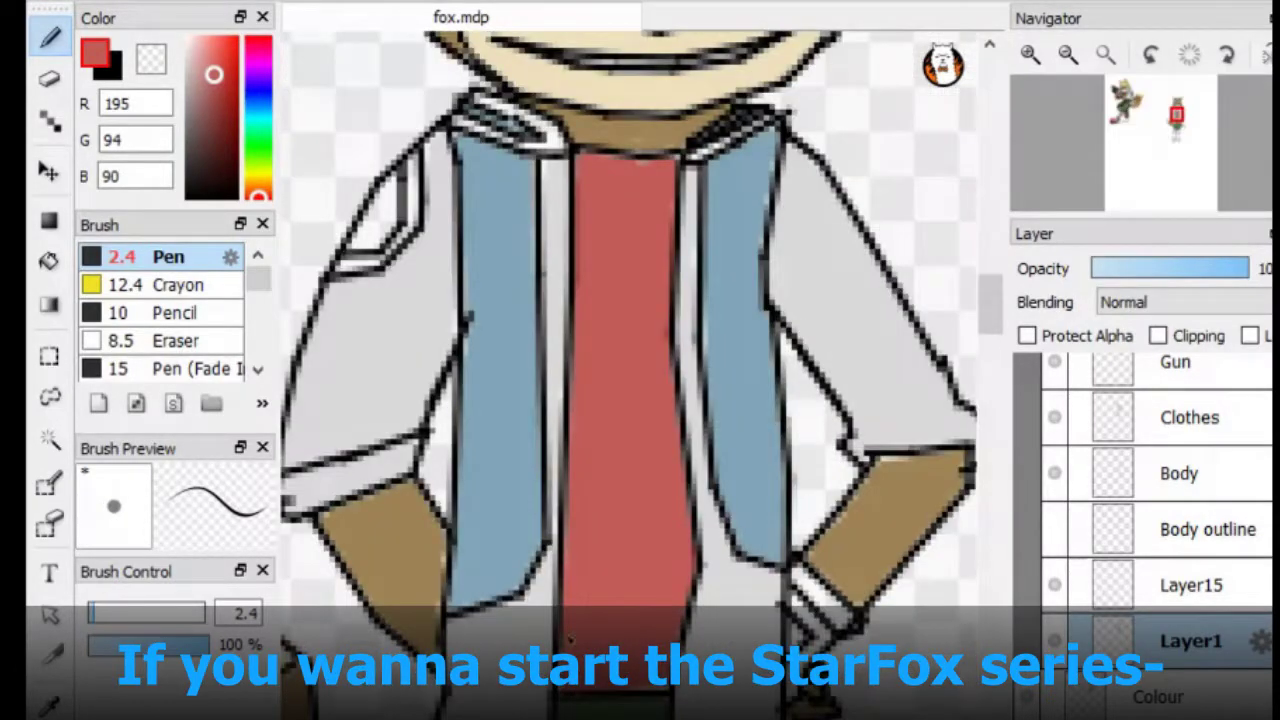
Fill the belt buckle and belt piece at the waist with dark brown
{"action": "scroll", "coordinate": [640, 360], "scroll_direction": "down", "scroll_amount": 5}
{"action": "scroll", "coordinate": [640, 360], "scroll_direction": "up", "scroll_amount": 3}
{"action": "left_click", "coordinate": [595, 311], "text": "alt"}
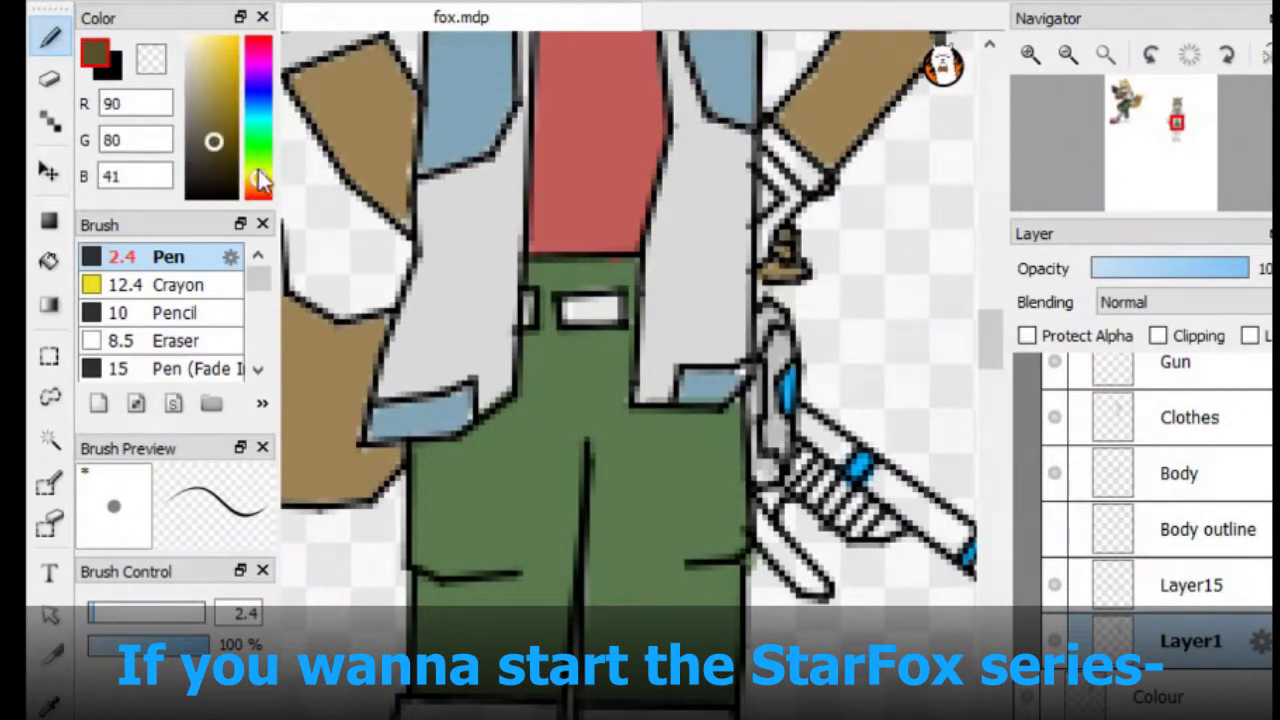
{"action": "key", "text": "g"}
{"action": "left_click", "coordinate": [536, 302]}
Fill the gloved hand beside the hip with near-black (RGB 22, 22, 22)
{"action": "key", "text": "p"}
{"action": "key", "text": "x"}
{"action": "key", "text": "g"}
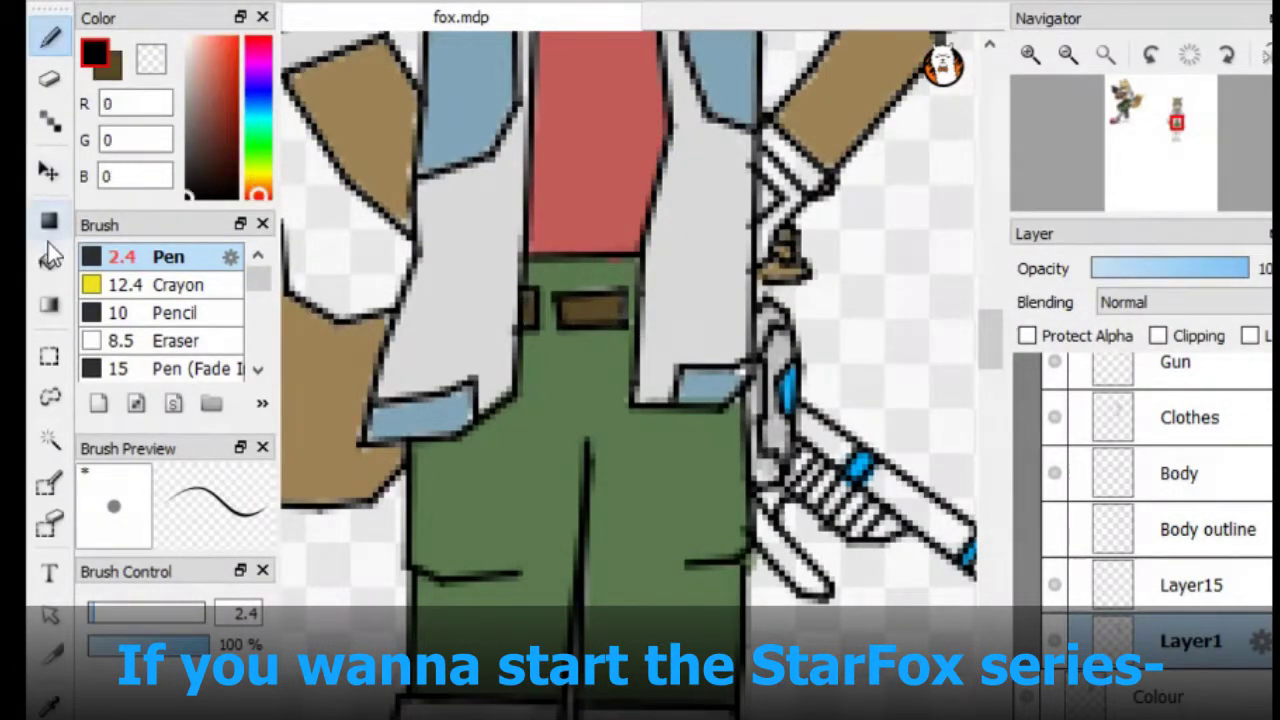
{"action": "left_click", "coordinate": [765, 252]}
{"action": "key", "text": "p"}
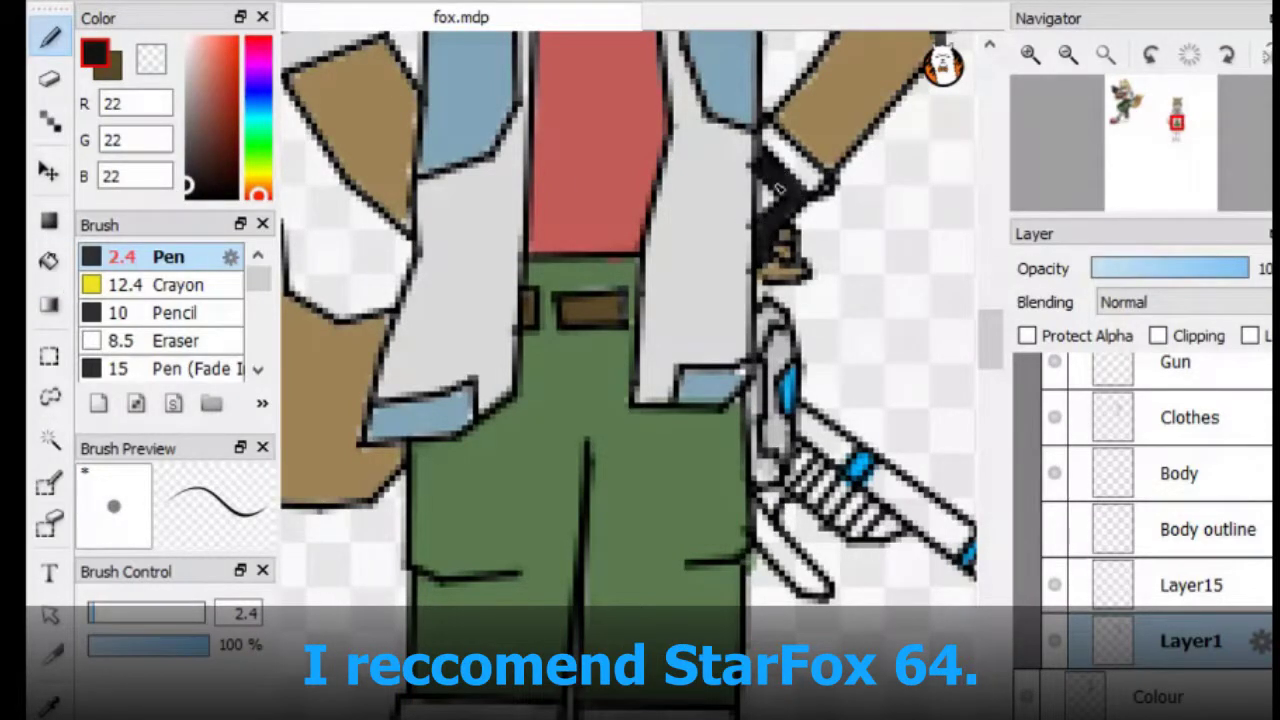
{"action": "left_click", "coordinate": [777, 190], "text": "alt"}
Colour the gun's barrel, ribbed underside and grip dark grey (RGB 55, 55, 55), painting small parts with a 4.8 px Pen
{"action": "left_click", "coordinate": [186, 165]}
{"action": "key", "text": "g"}
{"action": "left_click", "coordinate": [880, 490]}
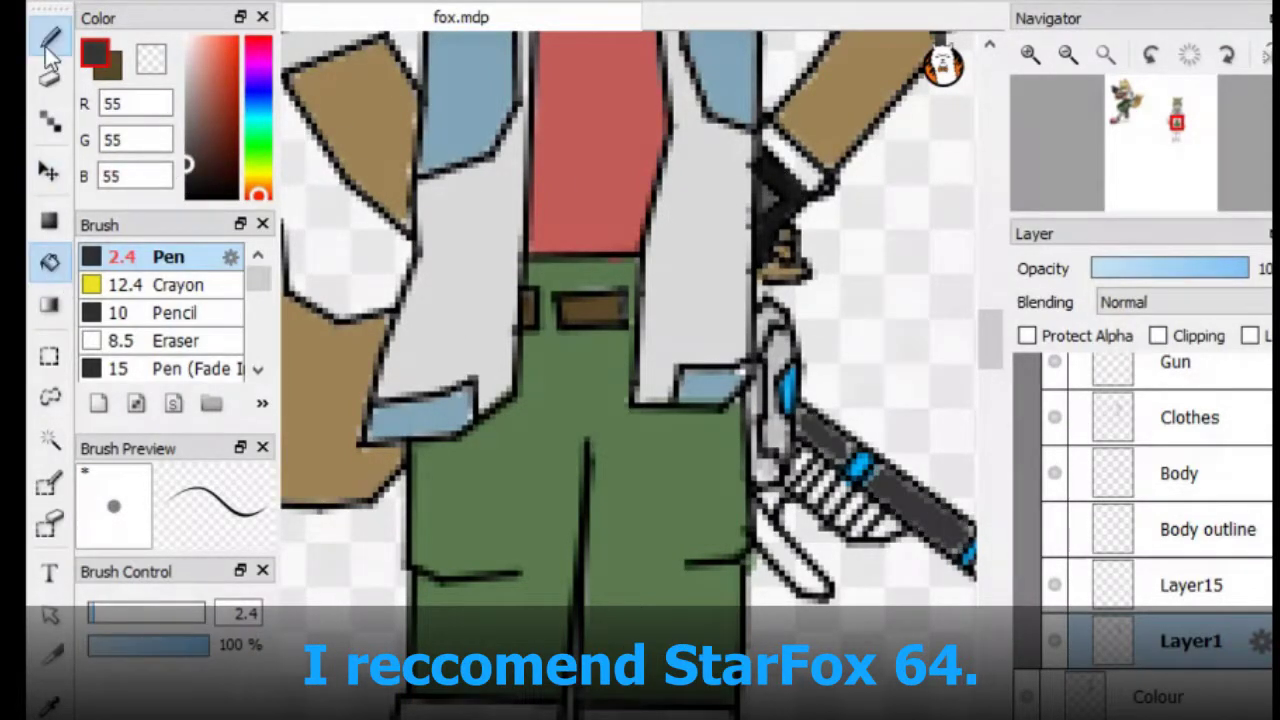
{"action": "key", "text": "p"}
{"action": "key", "text": "bracketleft"}
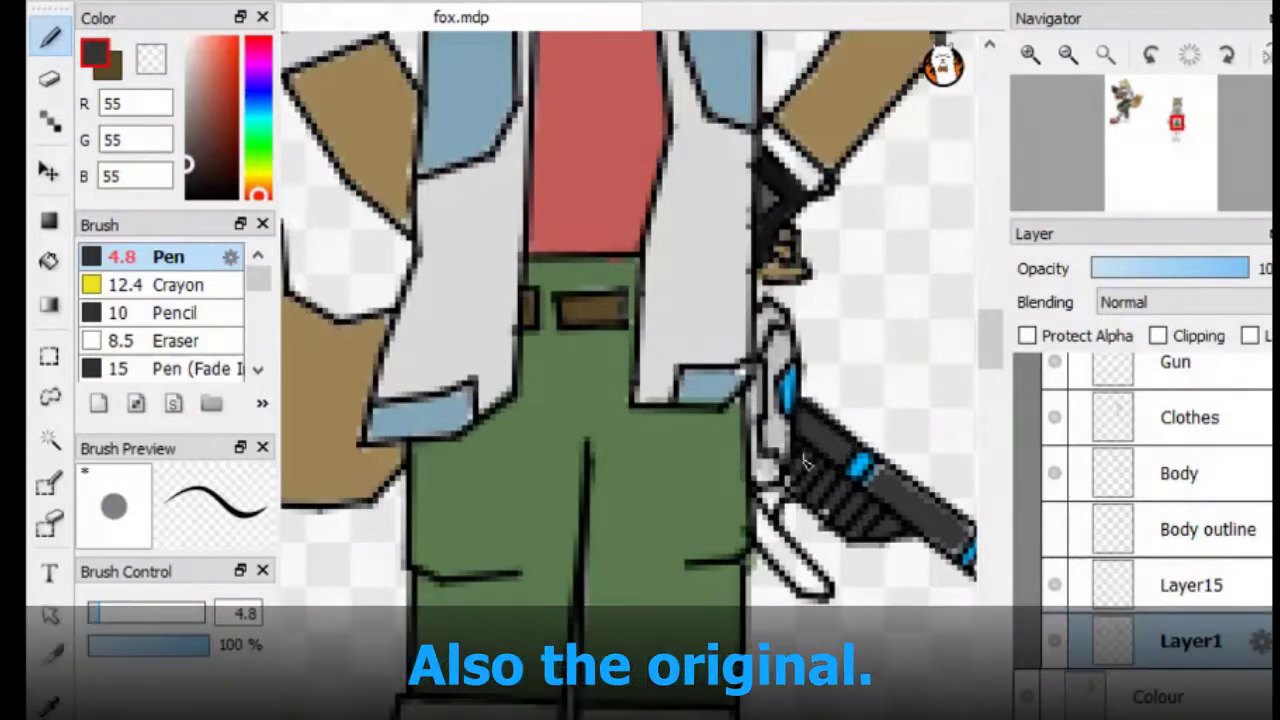
{"action": "scroll", "coordinate": [966, 528], "scroll_direction": "down", "scroll_amount": 3}
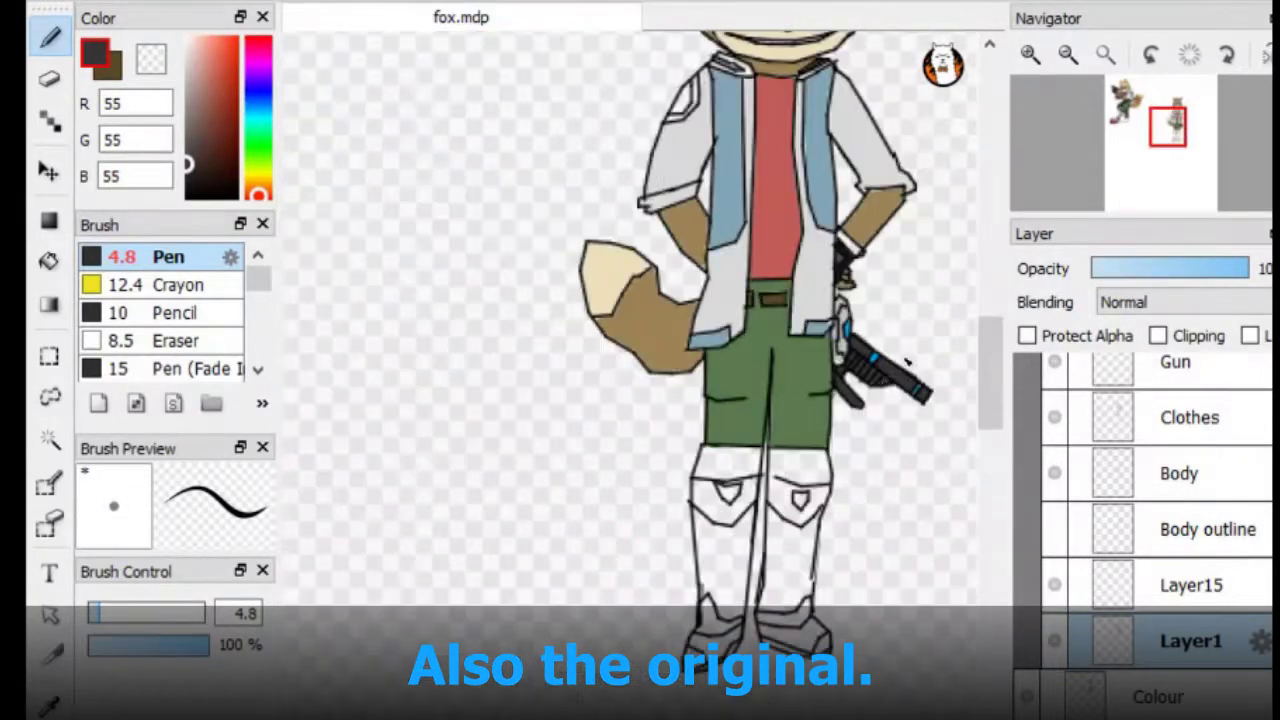
Fill the upper and lower leg armour on both legs with mid grey (RGB 131, 131, 131)
{"action": "left_click", "coordinate": [49, 261]}
{"action": "left_click", "coordinate": [722, 560]}
{"action": "left_click", "coordinate": [725, 462]}
{"action": "left_click", "coordinate": [806, 454]}
{"action": "left_click", "coordinate": [795, 560]}
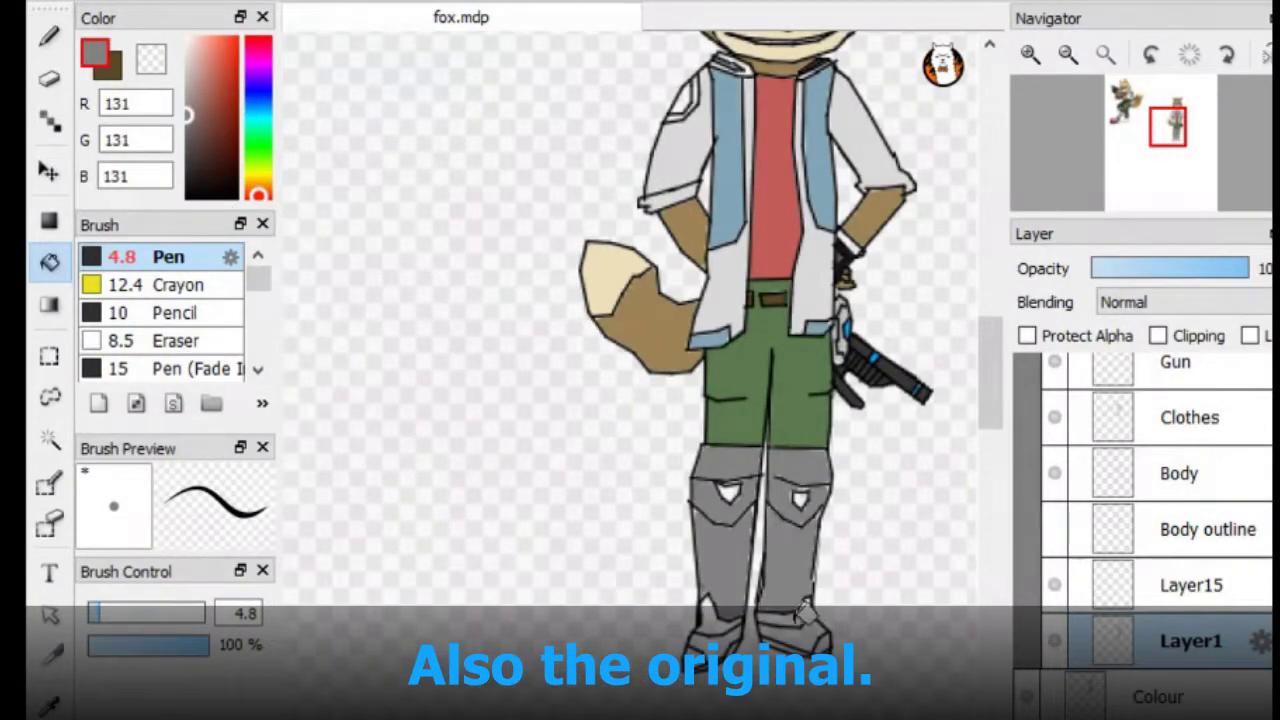
Fill both ankle guards with dark grey and the boots with red (RGB 162, 70, 54)
{"action": "left_click", "coordinate": [806, 614]}
{"action": "left_click", "coordinate": [718, 607], "text": "alt"}
{"action": "left_click", "coordinate": [718, 607]}
{"action": "left_click", "coordinate": [784, 612]}
{"action": "left_click", "coordinate": [220, 95]}
{"action": "left_click", "coordinate": [715, 642]}
{"action": "left_click", "coordinate": [790, 634]}
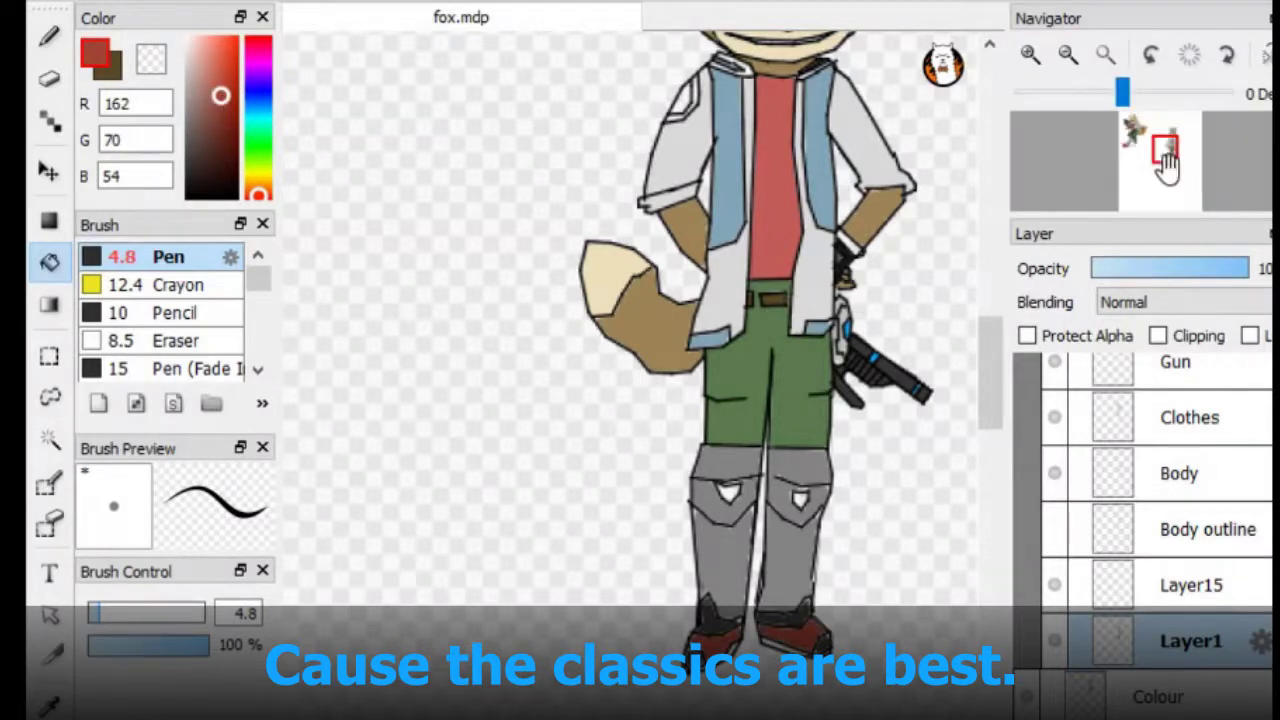
Fill the knee pads with dark grey (RGB 48, 48, 48)
{"action": "mouse_move", "coordinate": [1168, 128]}
{"action": "left_mouse_down"}
{"action": "mouse_move", "coordinate": [1172, 168]}
{"action": "mouse_move", "coordinate": [1177, 137]}
{"action": "left_mouse_up"}
{"action": "left_click", "coordinate": [638, 280], "text": "alt"}
{"action": "left_click", "coordinate": [544, 282], "text": "alt"}
{"action": "left_click", "coordinate": [565, 292]}
{"action": "left_click", "coordinate": [640, 294]}
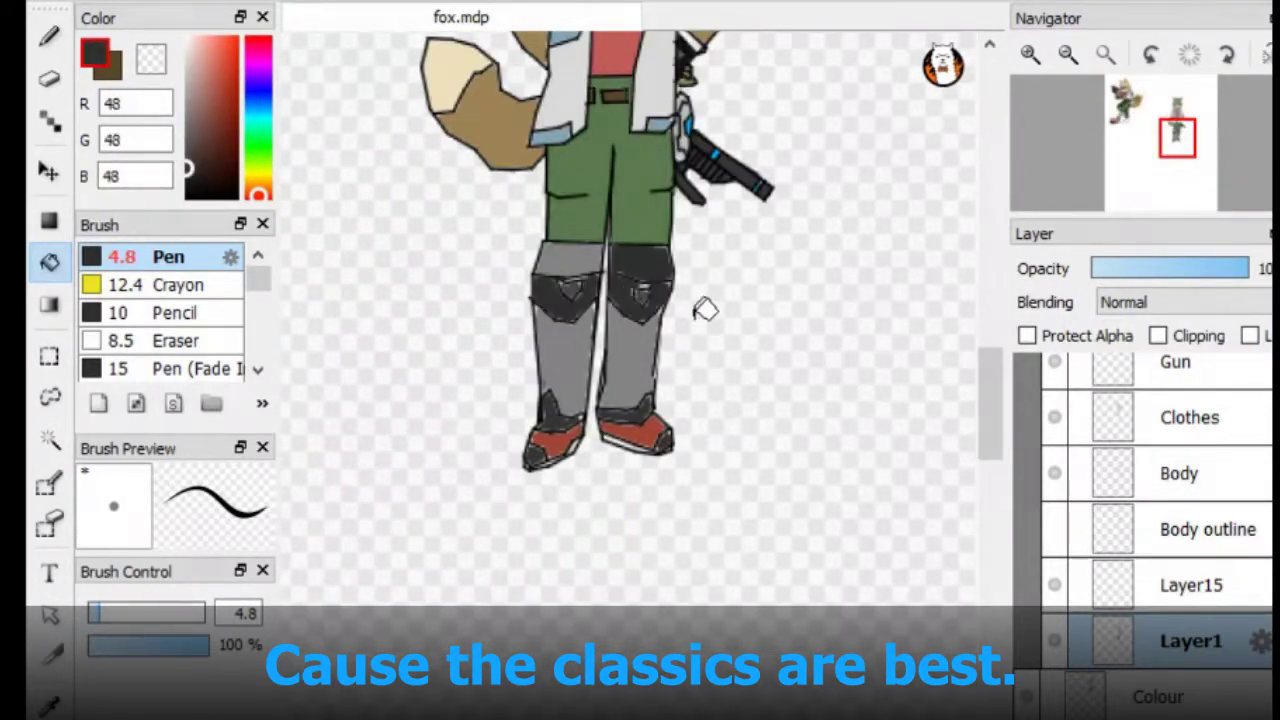
Undo the fill that leaked from the right knee pad, repair its outline on Layer1 with a 1.3 px Pen, and refill it
{"action": "key", "text": "b"}
{"action": "left_click", "coordinate": [1160, 697]}
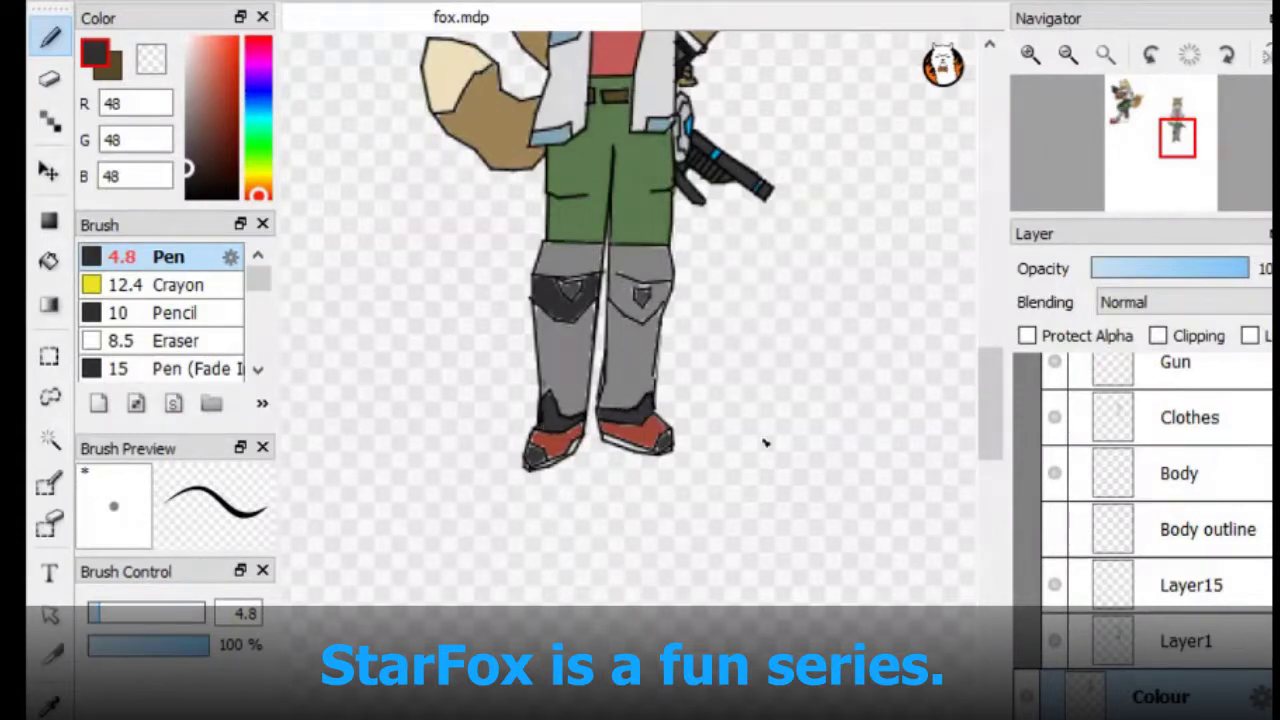
{"action": "left_click", "coordinate": [1186, 641]}
{"action": "left_click_drag", "start_coordinate": [100, 613], "coordinate": [92, 613]}
{"action": "scroll", "coordinate": [620, 300], "scroll_direction": "up", "scroll_amount": 3}
{"action": "left_click", "coordinate": [1160, 697]}
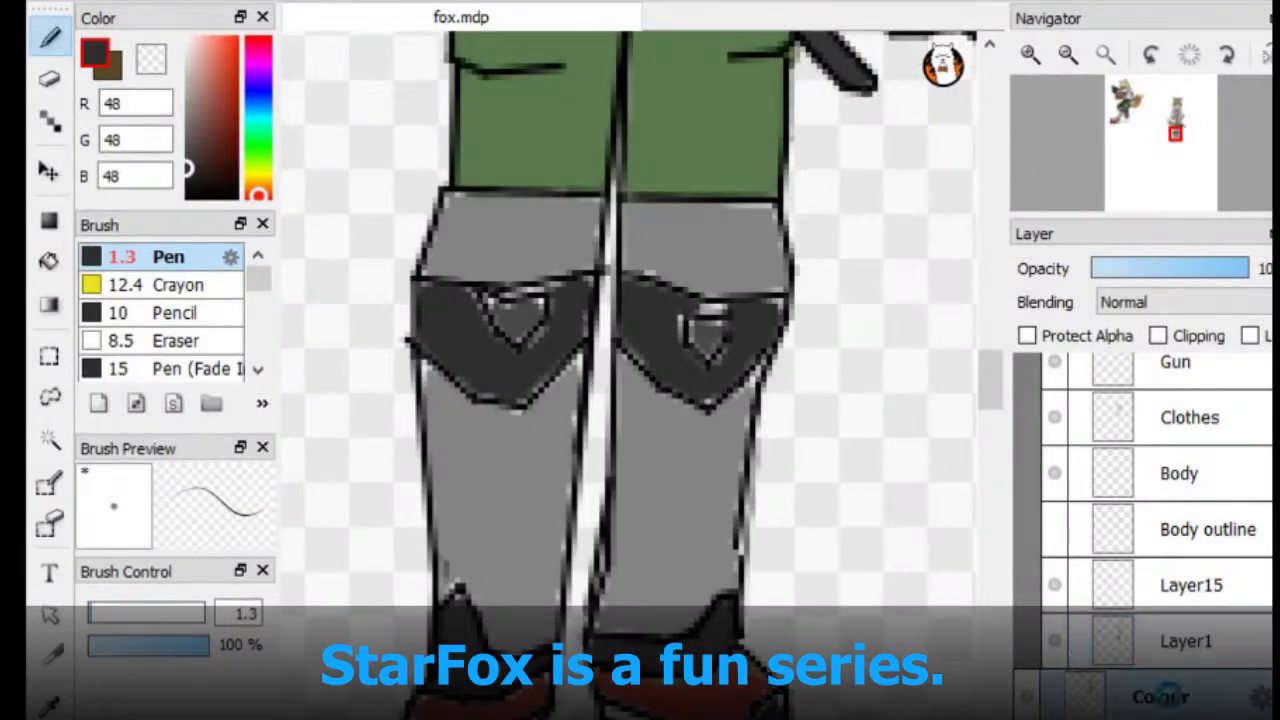
Touch up uncoloured gaps on the knee pads, leg armour and boots on the Colour layer with a 4.2 px Pen in matching colours
{"action": "key", "text": "bracketright"}
{"action": "key", "text": "bracketright"}
{"action": "key", "text": "bracketright"}
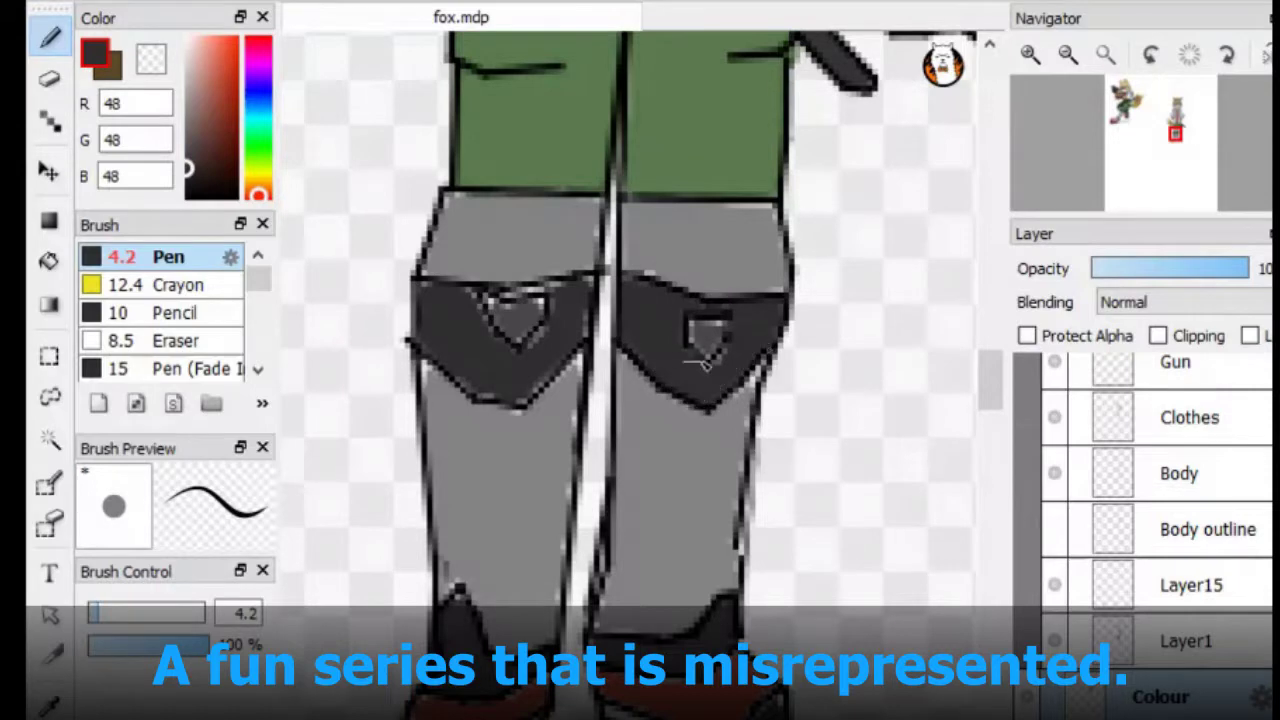
{"action": "left_click", "coordinate": [460, 450], "text": "alt"}
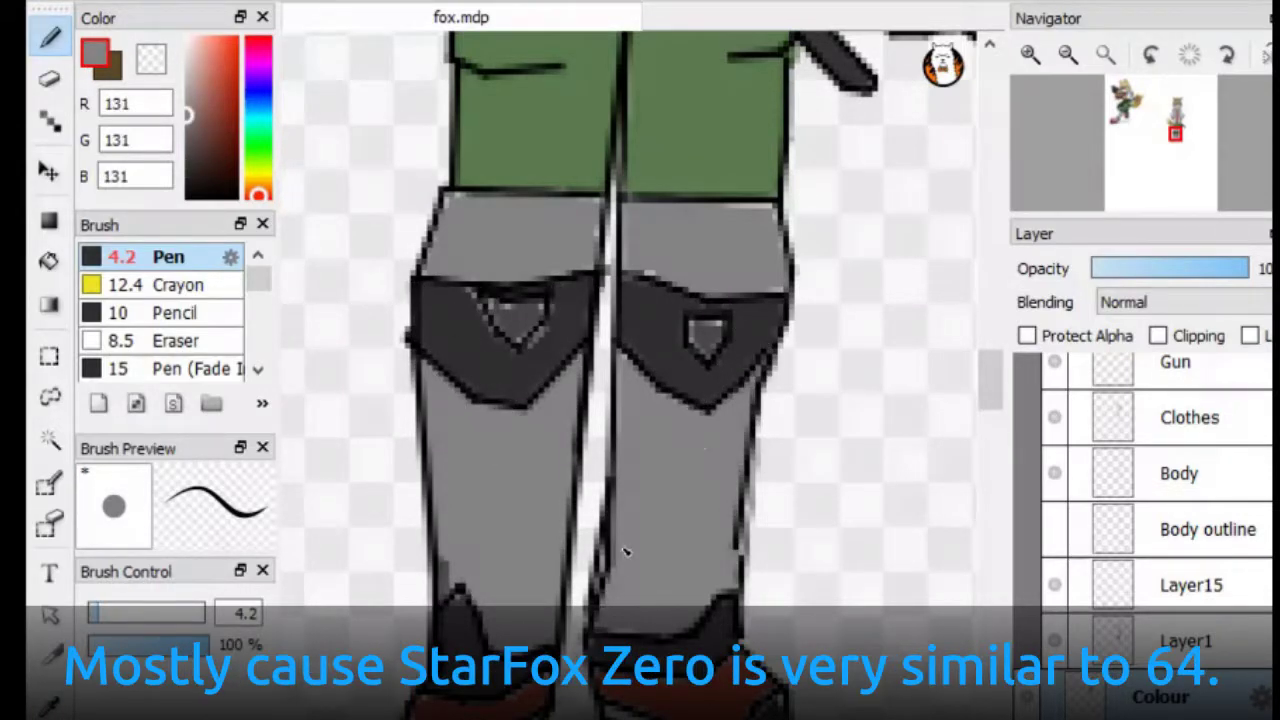
{"action": "left_click", "coordinate": [562, 326], "text": "alt"}
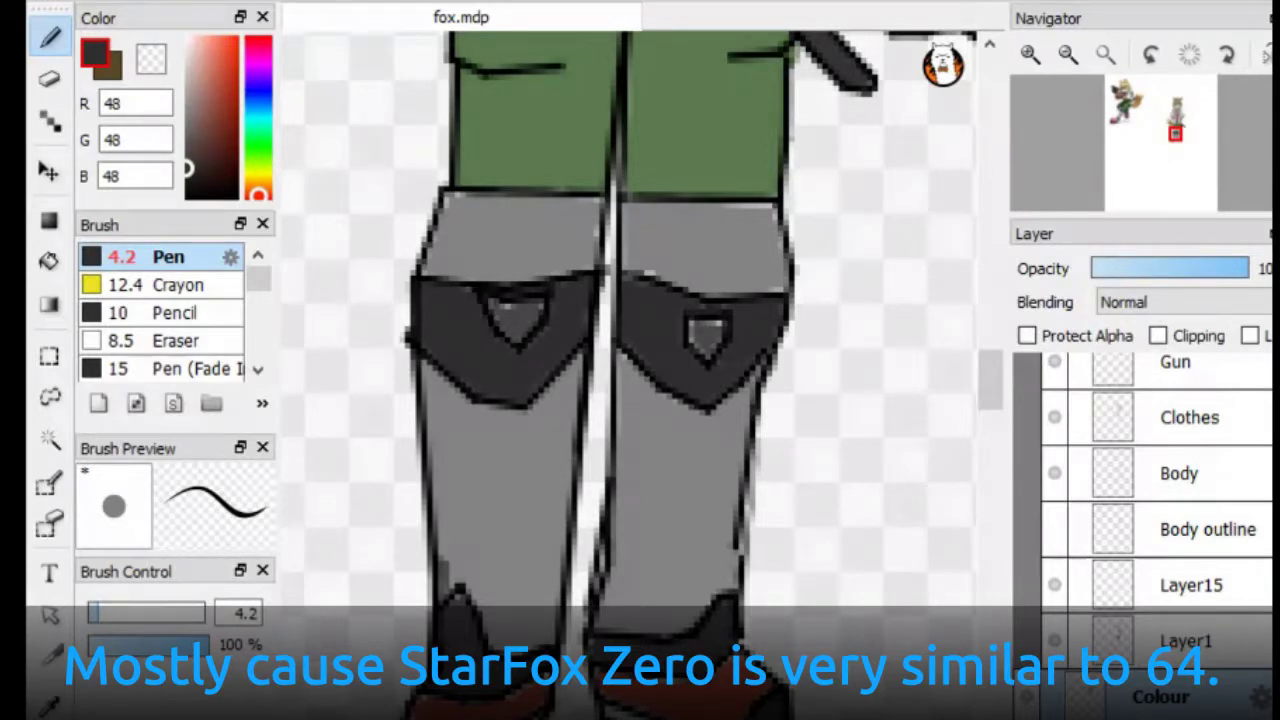
{"action": "left_click", "coordinate": [422, 700], "text": "alt"}
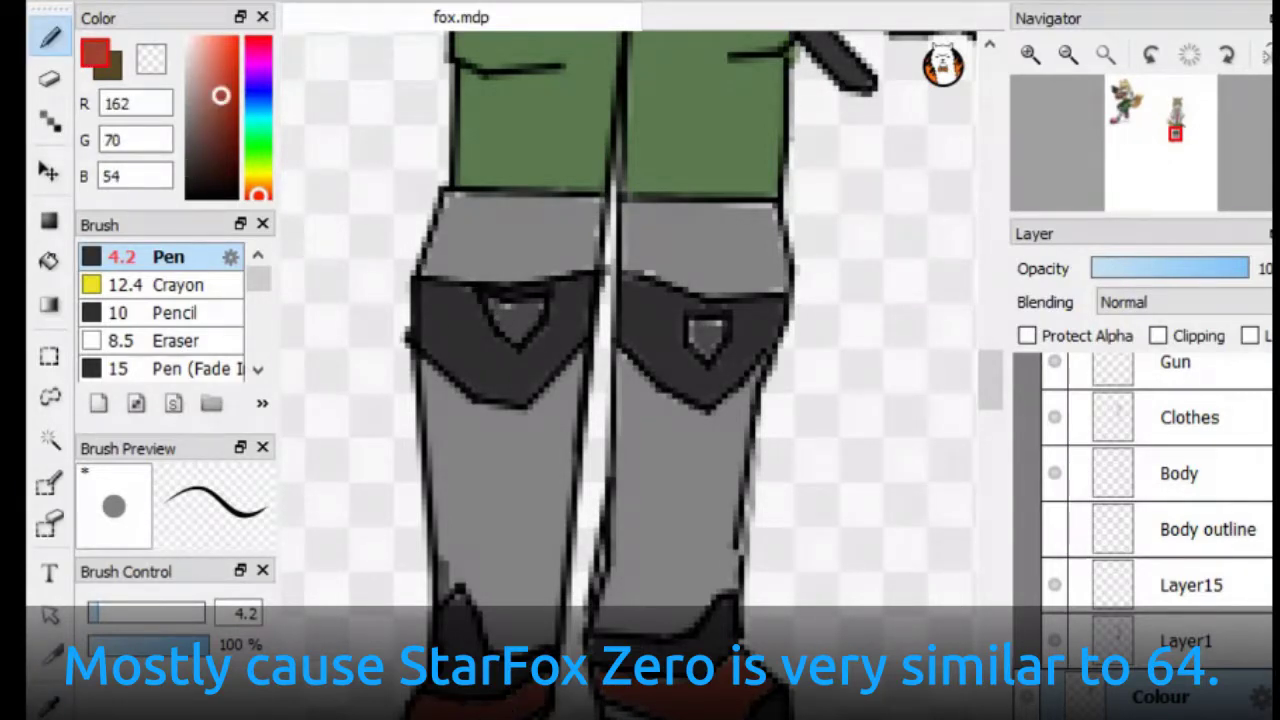
{"action": "left_click", "coordinate": [432, 224], "text": "alt"}
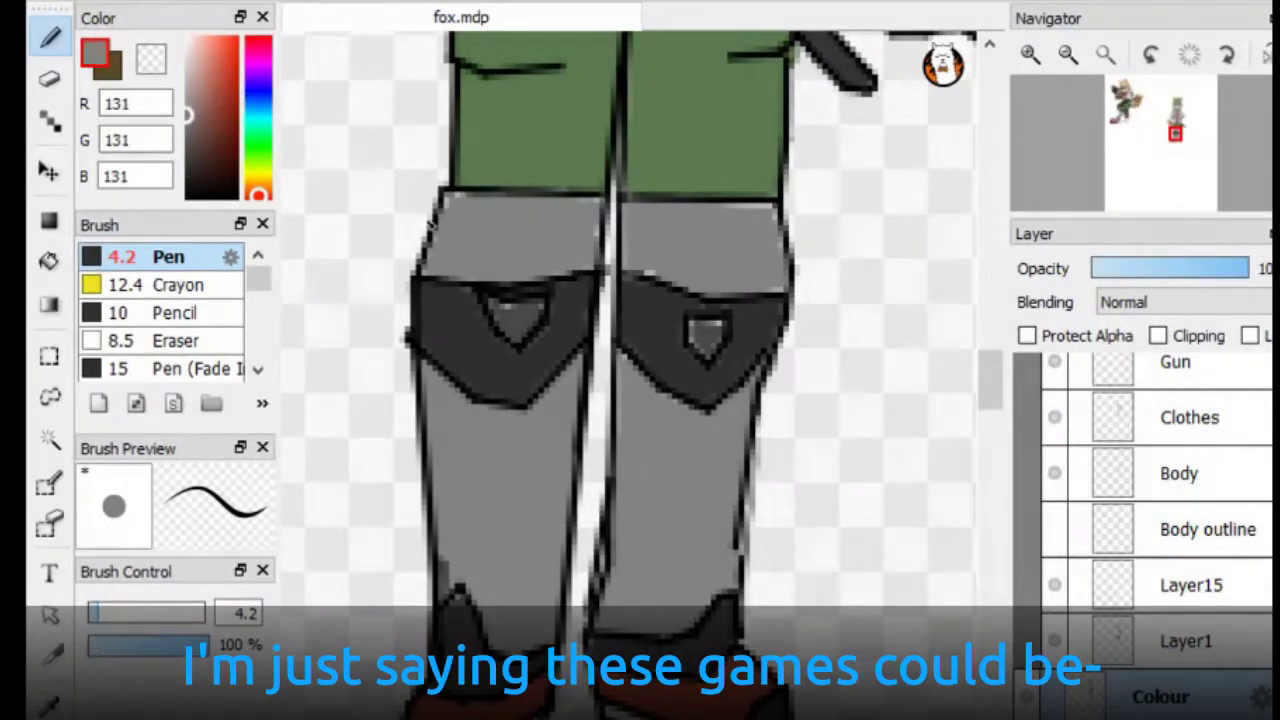
Touch up the uncoloured edges of the arm and tail with fur brown (RGB 159, 132, 86)
{"action": "left_click", "coordinate": [1172, 128]}
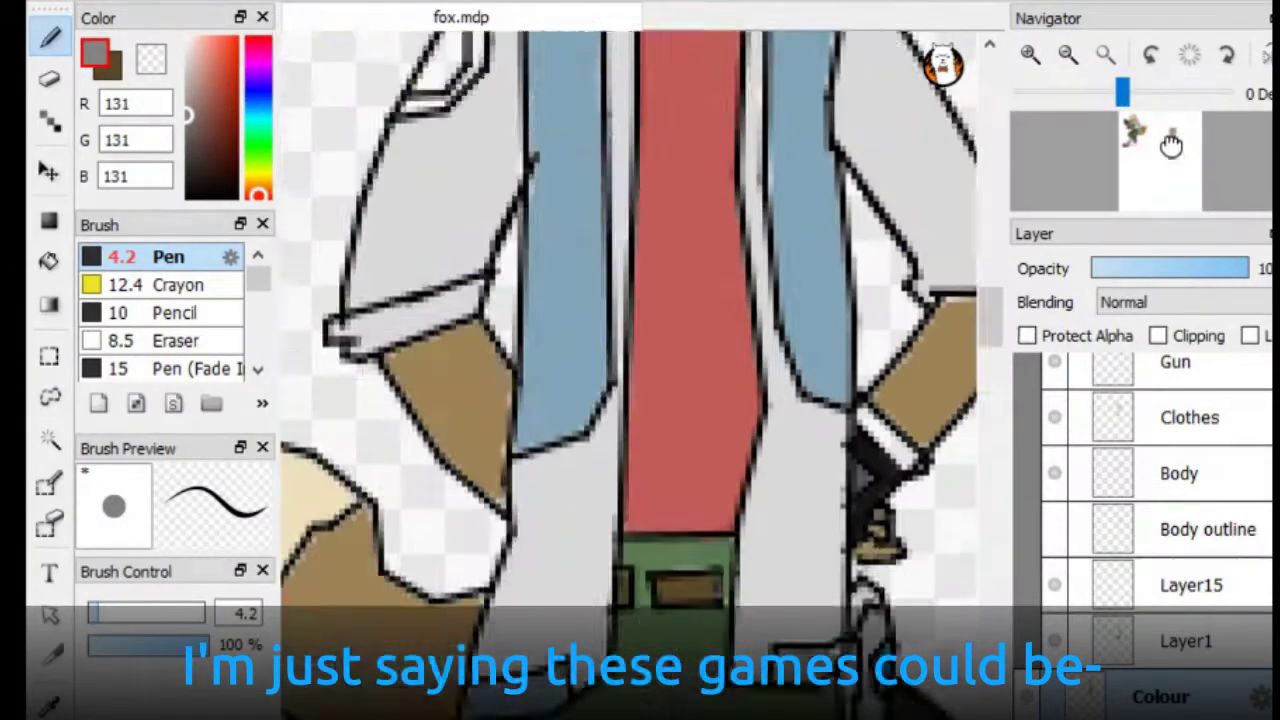
{"action": "left_click", "coordinate": [580, 440], "text": "alt"}
{"action": "left_click", "coordinate": [1173, 150]}
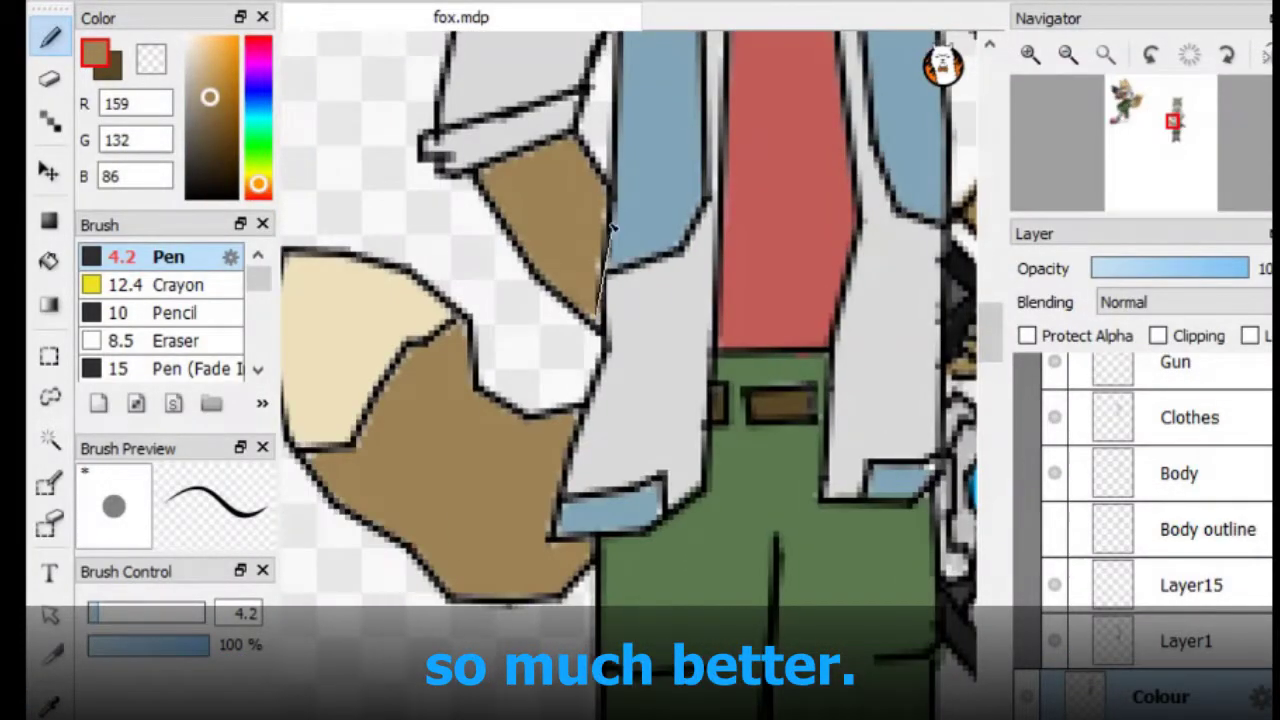
{"action": "left_click", "coordinate": [1174, 153]}
Colour the nose near-black and paint the mouth muted red (RGB 190, 97, 87) with a 2.4 px Pen
{"action": "left_click", "coordinate": [1175, 108]}
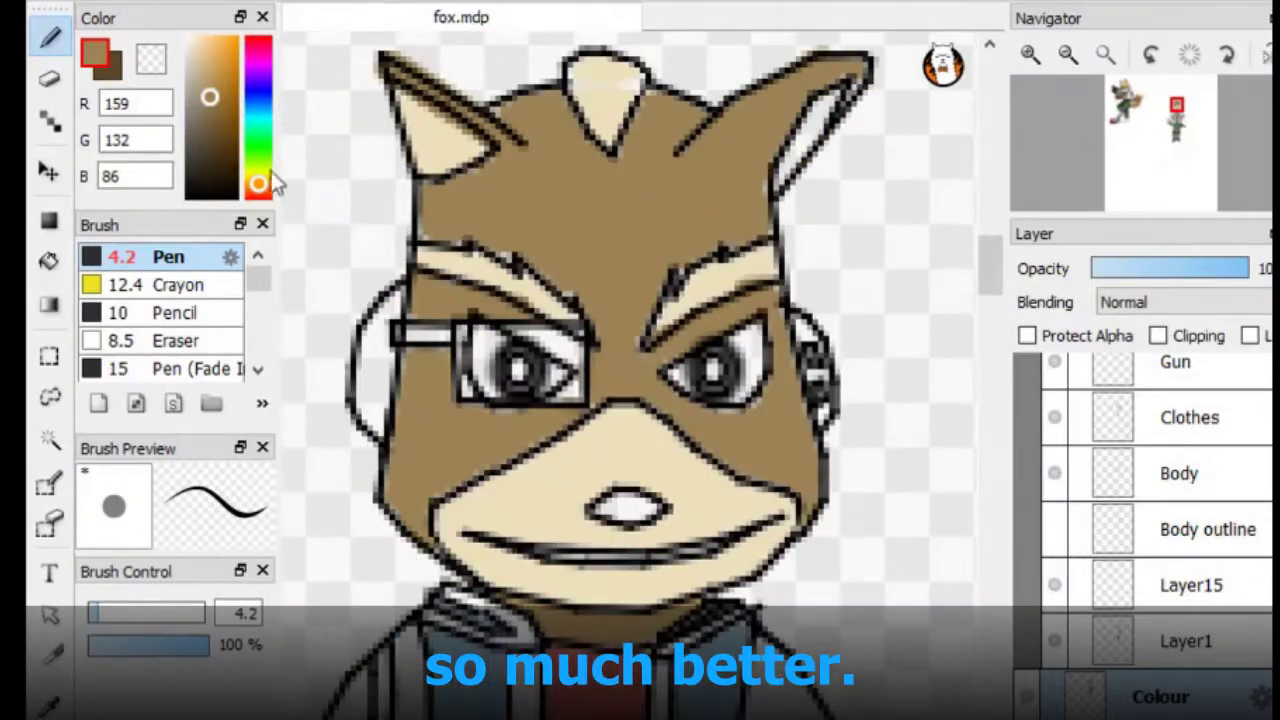
{"action": "left_click", "coordinate": [628, 505], "text": "alt"}
{"action": "left_click", "coordinate": [565, 650], "text": "alt"}
{"action": "left_click", "coordinate": [94, 614]}
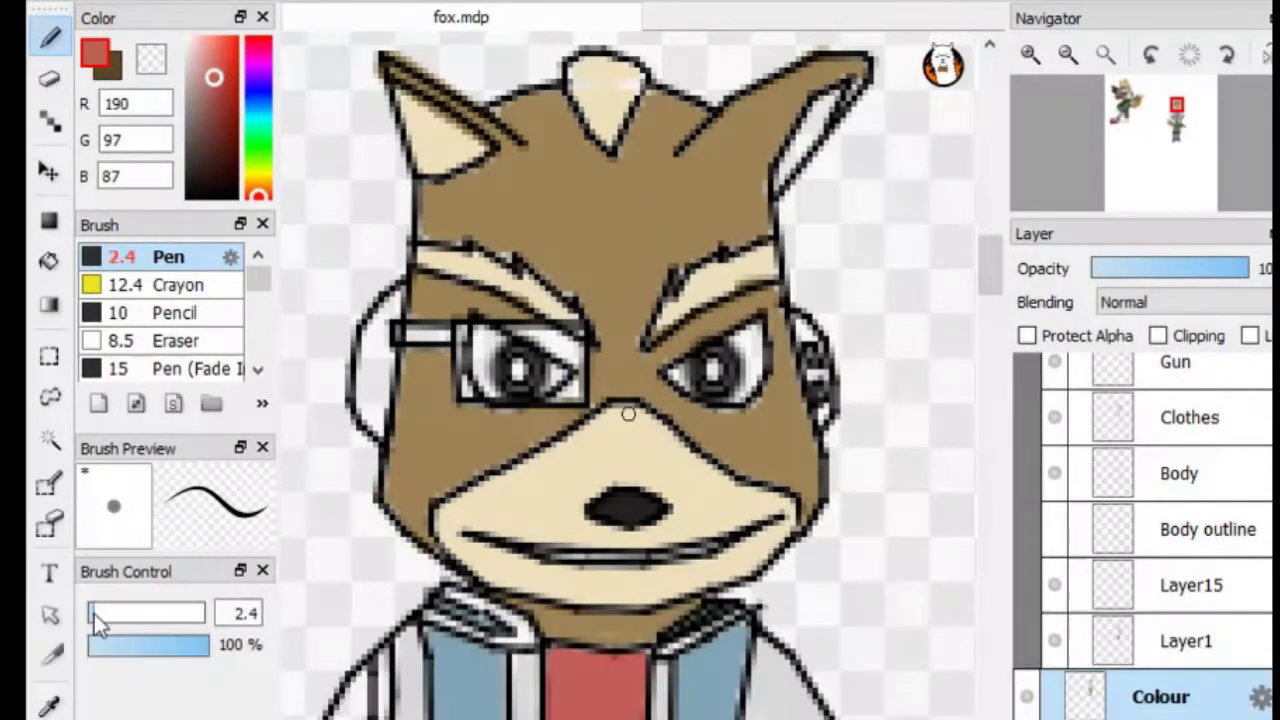
Colour the headset's ear pieces and eyepiece arm grey (RGB 136, 136, 136), then touch up the face with fur brown
{"action": "key", "text": "g"}
{"action": "left_click", "coordinate": [812, 360], "text": "alt"}
{"action": "left_click", "coordinate": [378, 360]}
{"action": "key", "text": "b"}
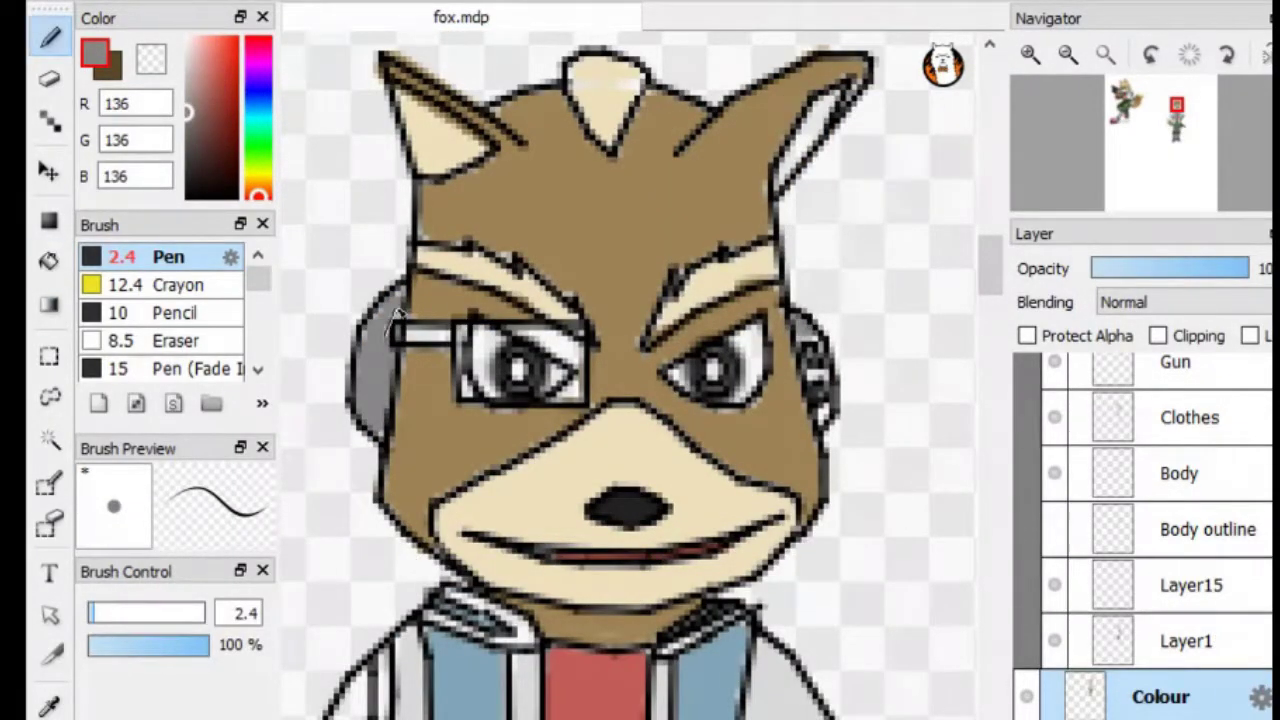
{"action": "left_click", "coordinate": [693, 425], "text": "alt"}
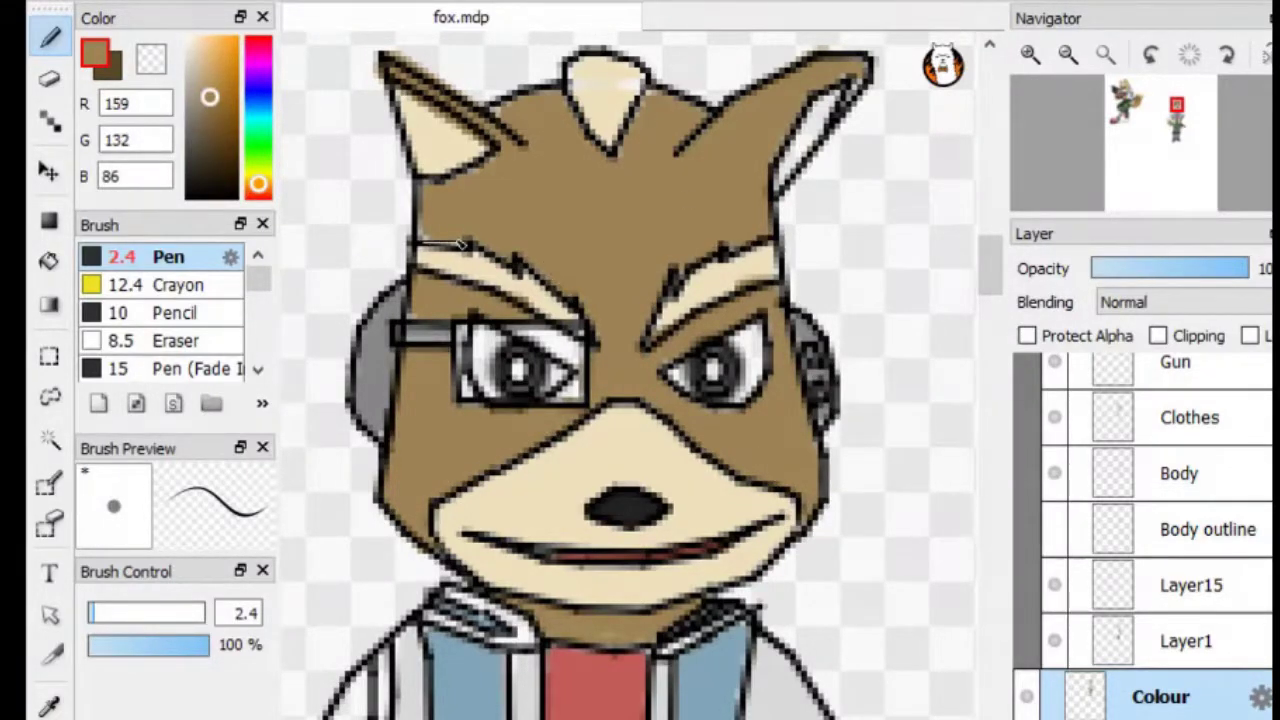
Paint the eyepiece lens over the left eye dark teal green (RGB 42, 109, 85)
{"action": "left_click", "coordinate": [258, 110]}
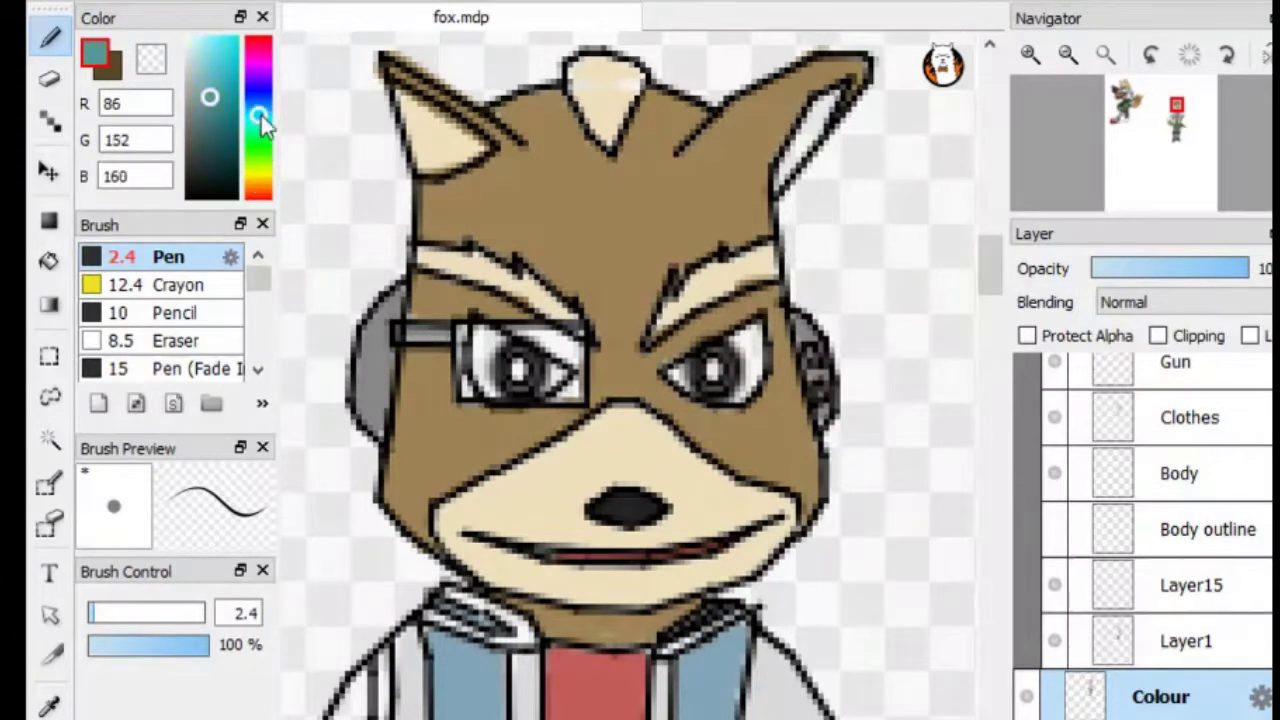
{"action": "left_click", "coordinate": [258, 128]}
{"action": "left_click", "coordinate": [217, 128]}
{"action": "mouse_move", "coordinate": [560, 360]}
{"action": "left_mouse_down"}
{"action": "mouse_move", "coordinate": [480, 395]}
{"action": "mouse_move", "coordinate": [578, 350]}
{"action": "left_mouse_up"}
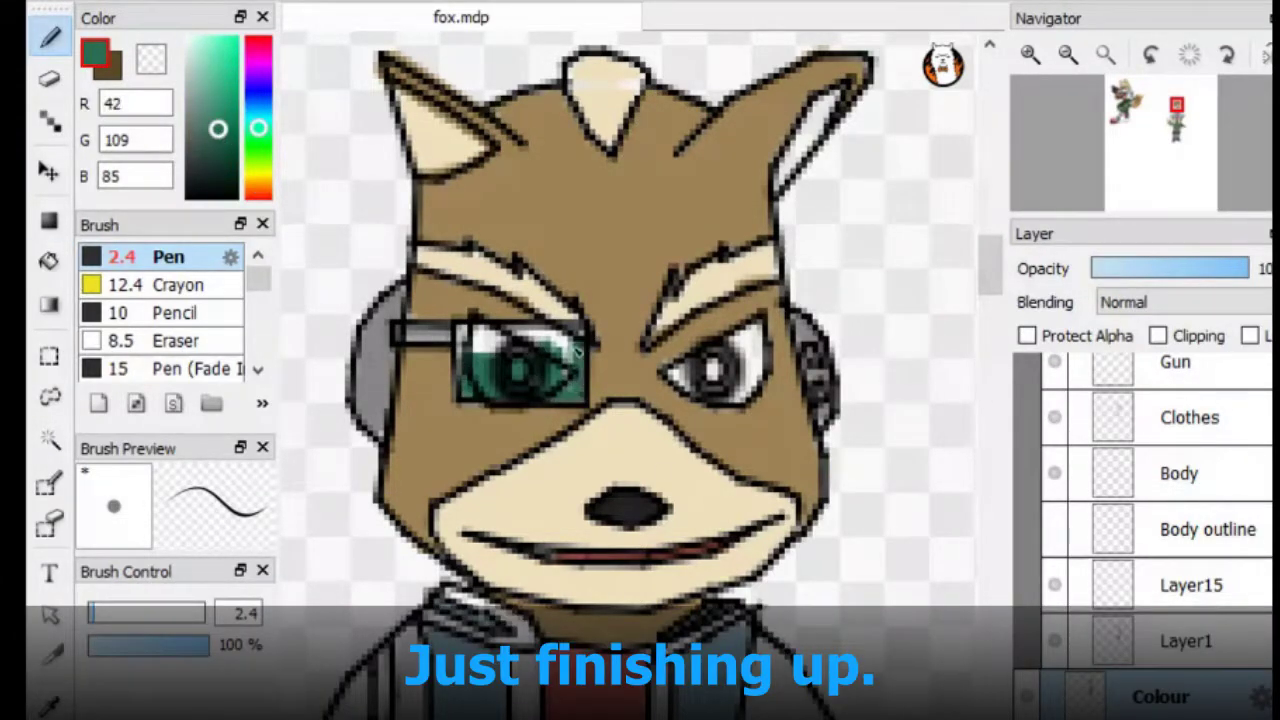
Colour the uncovered eye's iris dark green (RGB 49, 88, 38) and pick black for its dark details
{"action": "left_click", "coordinate": [258, 180]}
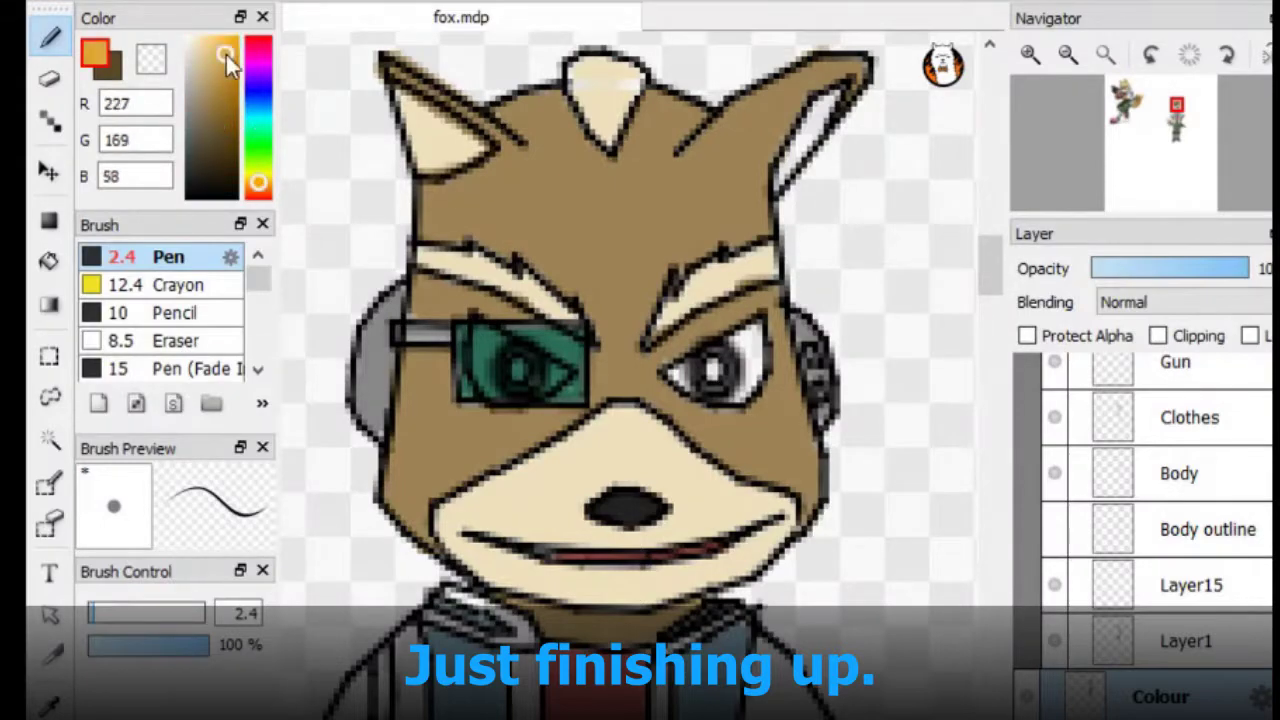
{"action": "left_click", "coordinate": [235, 52]}
{"action": "scroll", "coordinate": [620, 350], "scroll_direction": "right", "scroll_amount": 3}
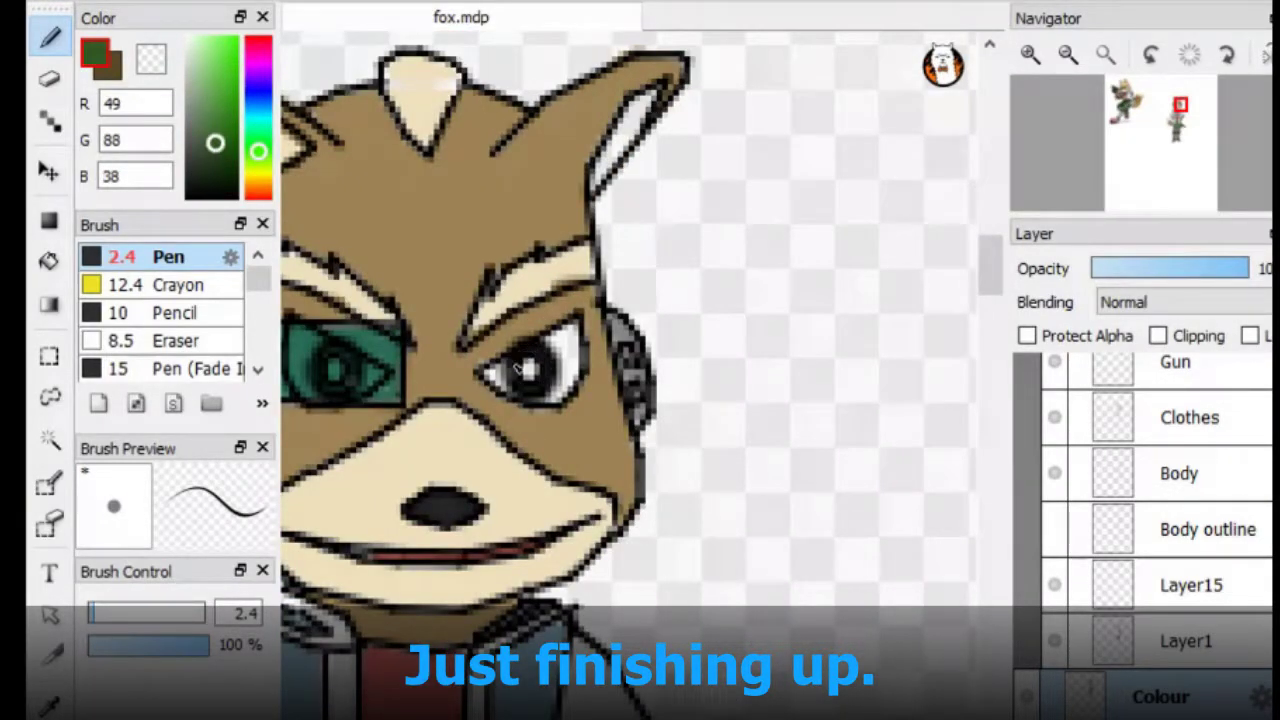
{"action": "left_click", "coordinate": [470, 318], "text": "alt"}
Delete the Fox reference image layer
{"action": "scroll", "coordinate": [337, 370], "scroll_direction": "down", "scroll_amount": 5}
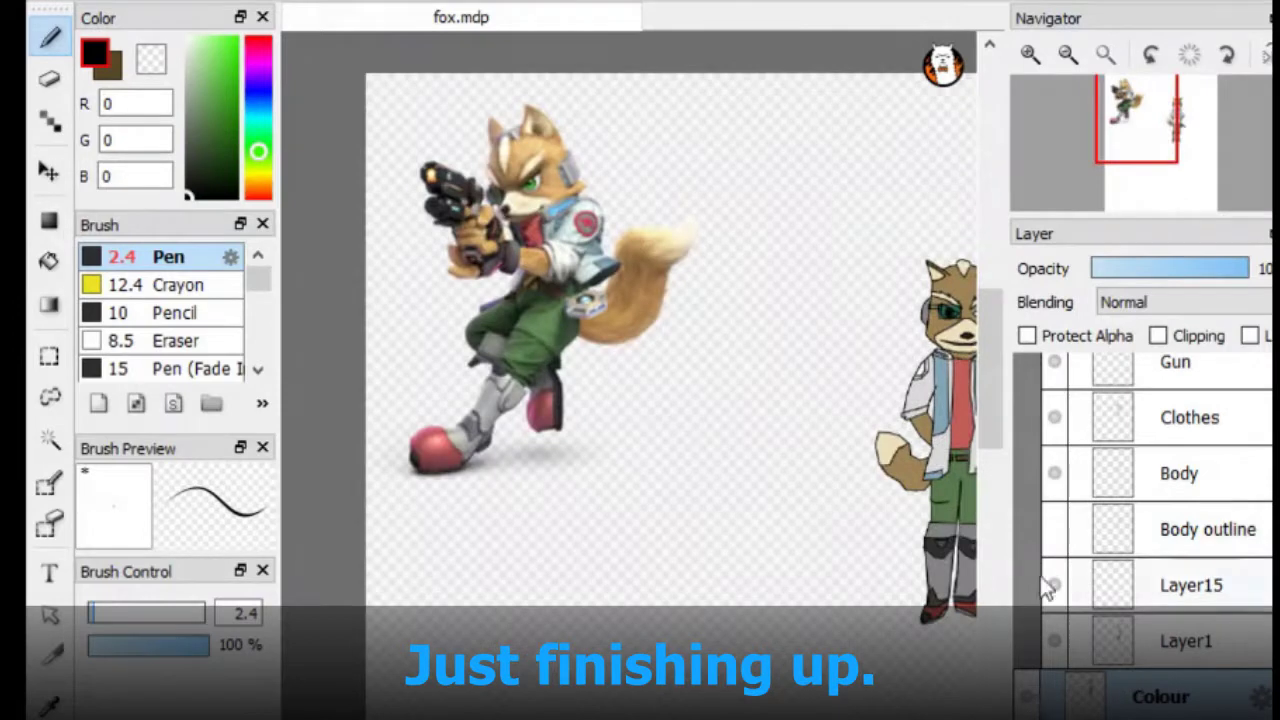
{"action": "left_click", "coordinate": [1115, 498]}
{"action": "key", "text": "Delete"}
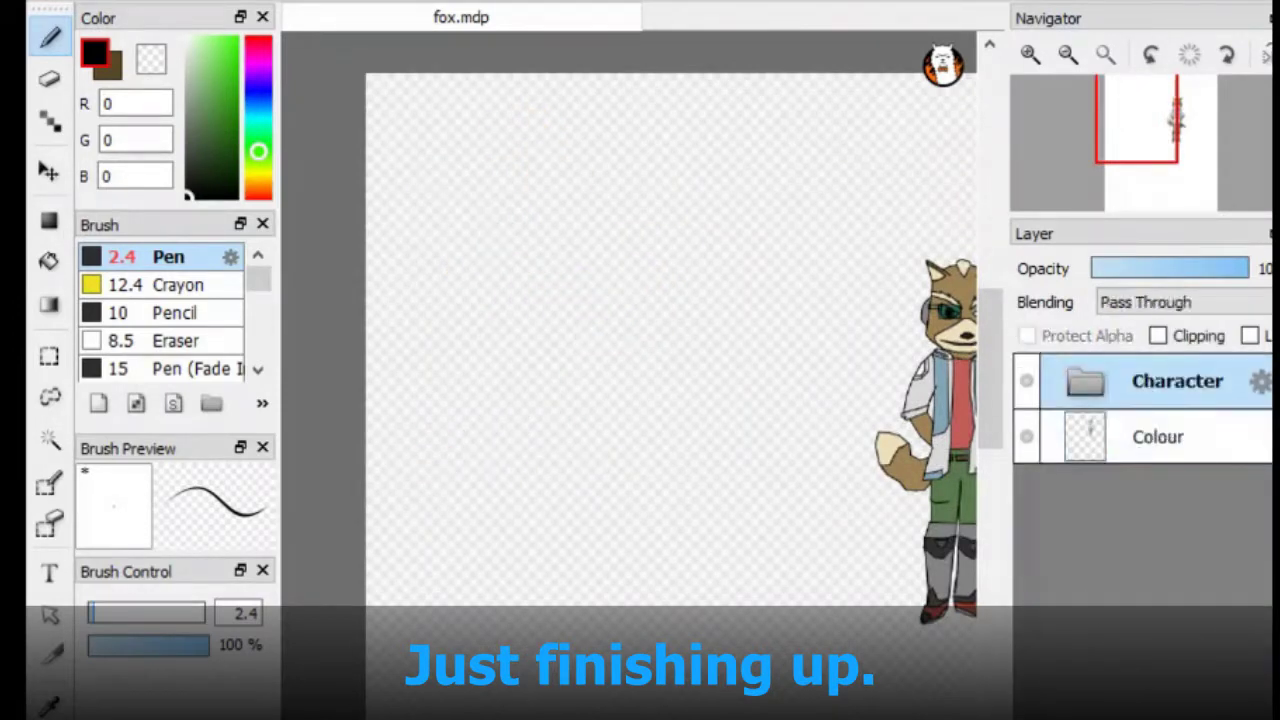
Move the Colour layer into the Character folder and collapse the folder
{"action": "left_click", "coordinate": [1085, 381]}
{"action": "scroll", "coordinate": [1150, 500], "scroll_direction": "down", "scroll_amount": 5}
{"action": "scroll", "coordinate": [1166, 434], "scroll_direction": "up", "scroll_amount": 5}
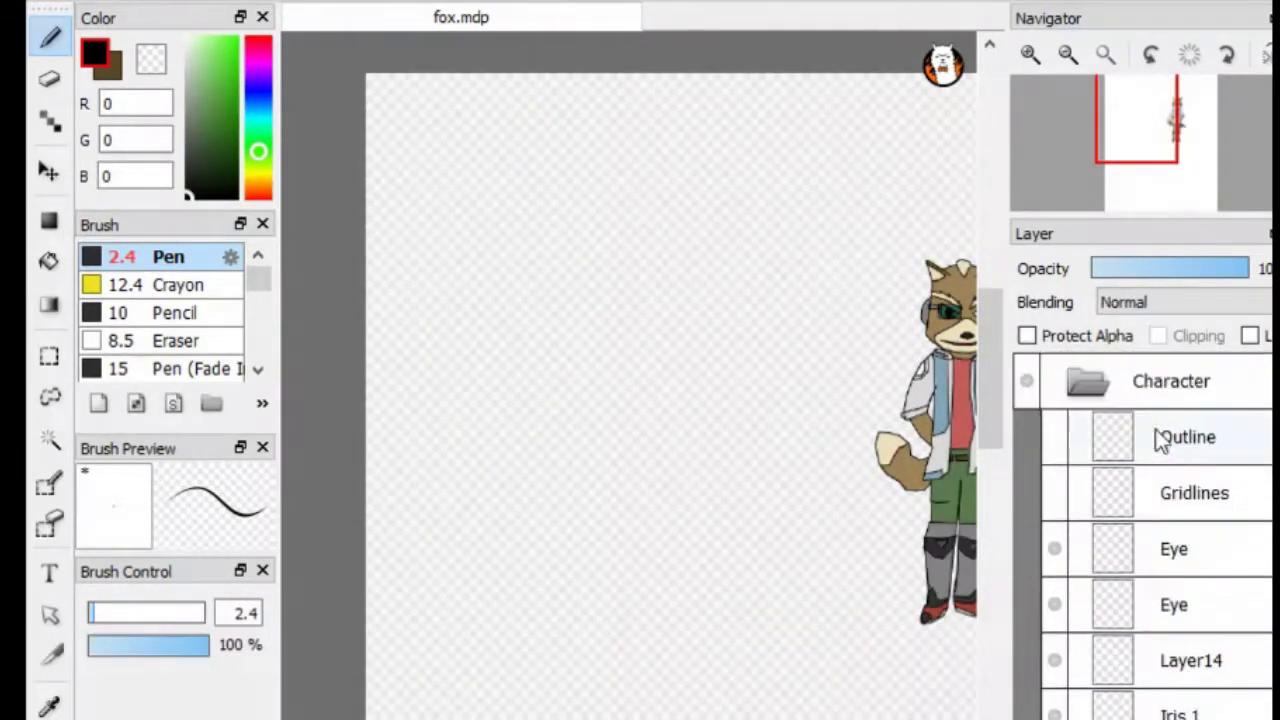
{"action": "left_click", "coordinate": [1166, 434]}
{"action": "key", "text": "Delete"}
{"action": "left_click_drag", "start_coordinate": [1166, 434], "coordinate": [1257, 594]}
{"action": "scroll", "coordinate": [1103, 429], "scroll_direction": "up", "scroll_amount": 5}
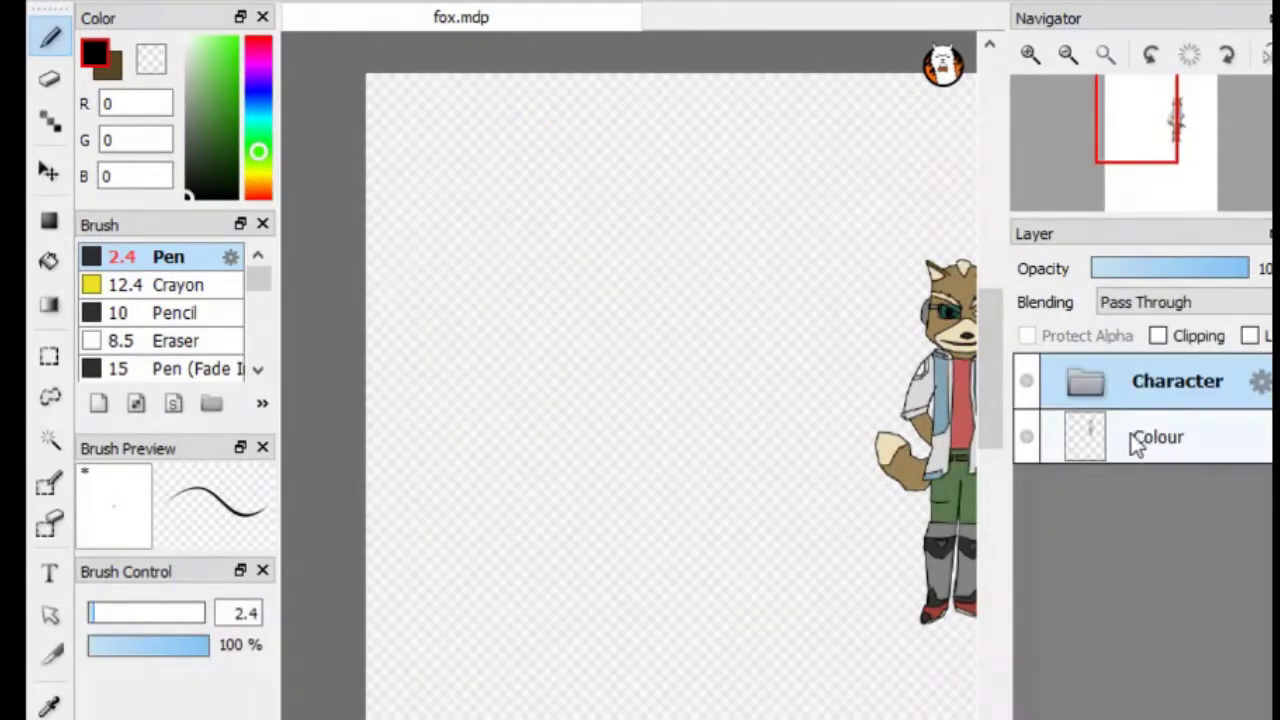
{"action": "left_click_drag", "start_coordinate": [1112, 460], "coordinate": [1180, 700]}
{"action": "scroll", "coordinate": [1122, 405], "scroll_direction": "up", "scroll_amount": 5}
{"action": "left_click", "coordinate": [1085, 381]}
Move the whole Character group to the middle of the canvas and scale it up
{"action": "scroll", "coordinate": [1160, 155], "scroll_direction": "down", "scroll_amount": 3}
{"action": "left_click", "coordinate": [1160, 155]}
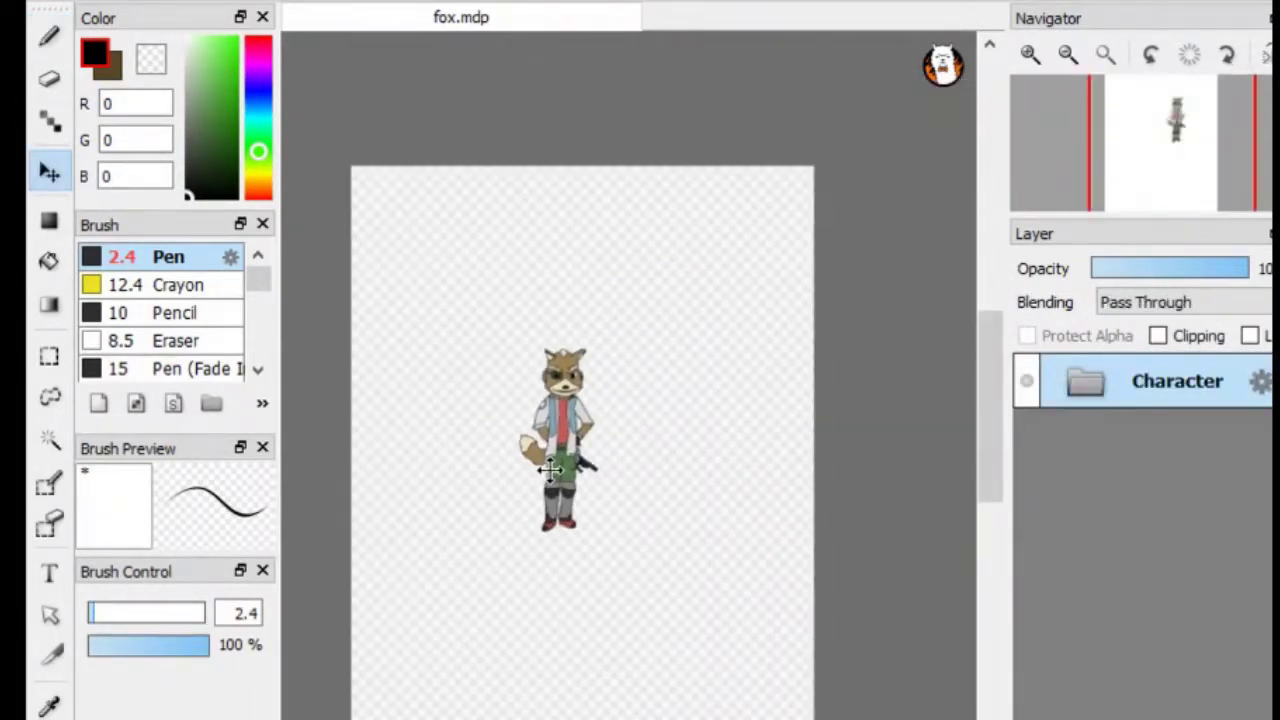
{"action": "key", "text": "v"}
{"action": "scroll", "coordinate": [729, 697], "scroll_direction": "up", "scroll_amount": 3}
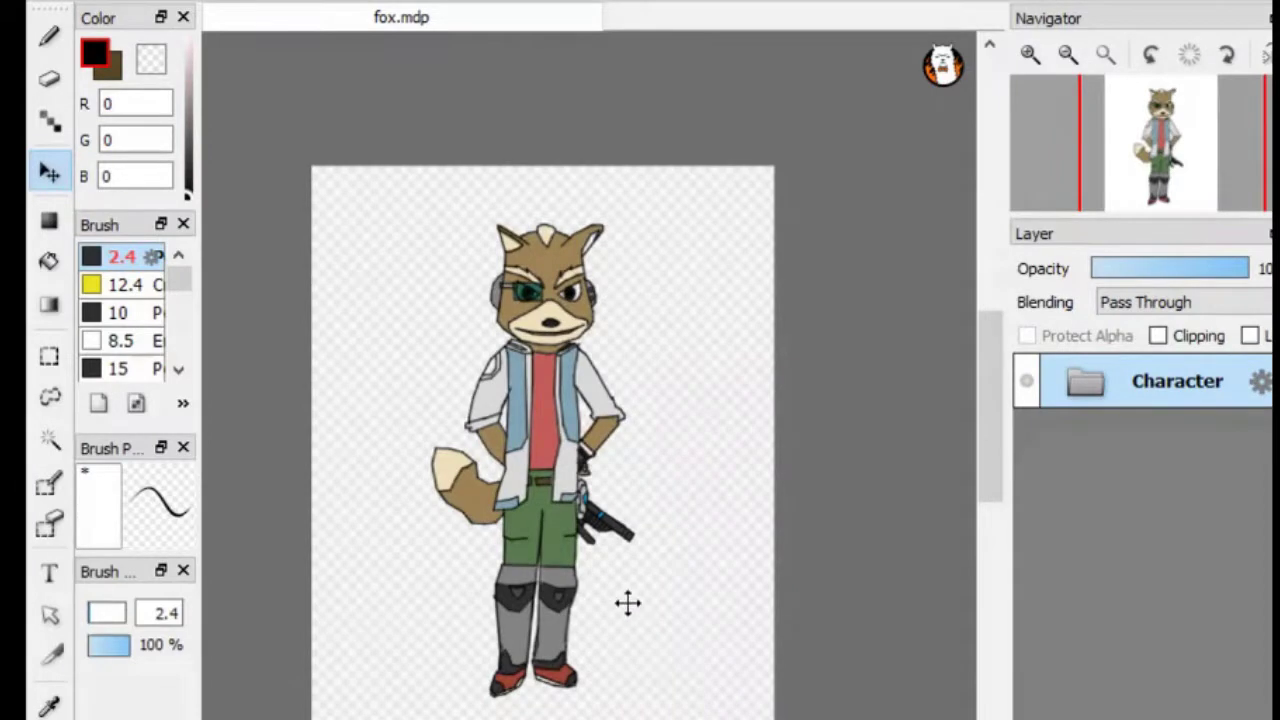
Enlarge the Character group further on the page and discard the Fox Mccloud layer added above it
{"action": "key", "text": "ctrl+shift+n"}
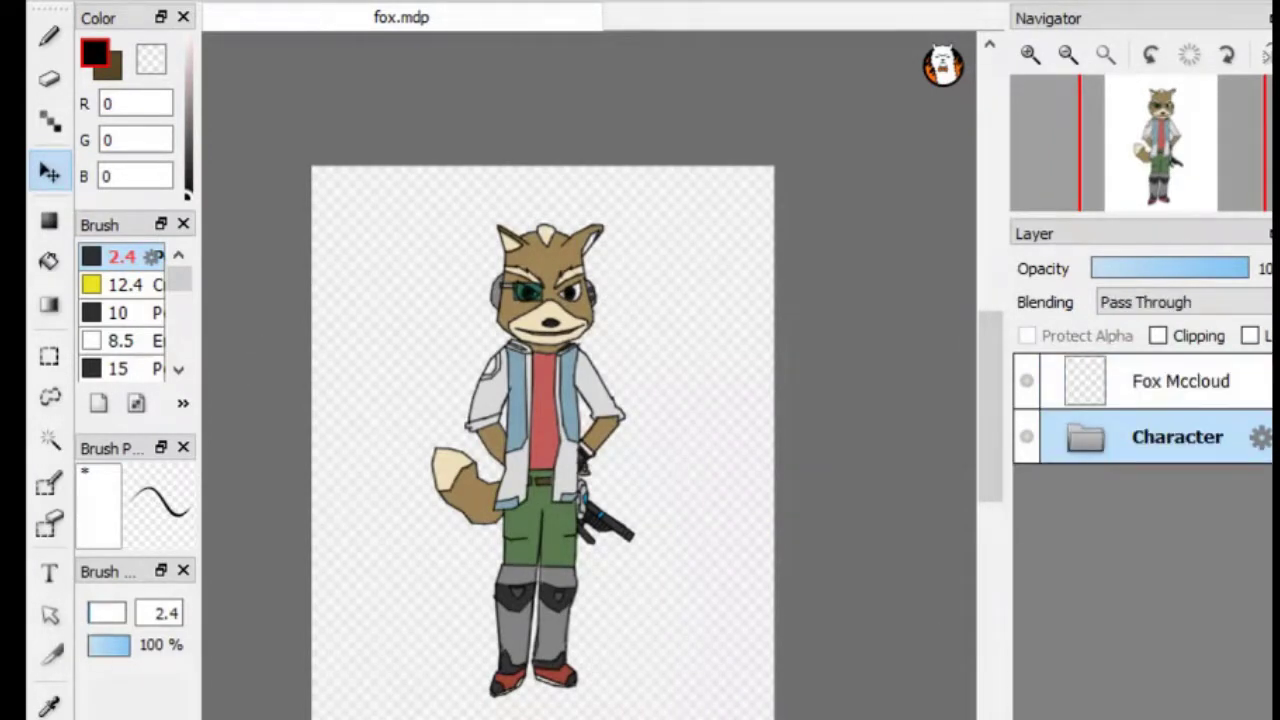
{"action": "key", "text": "ctrl+t"}
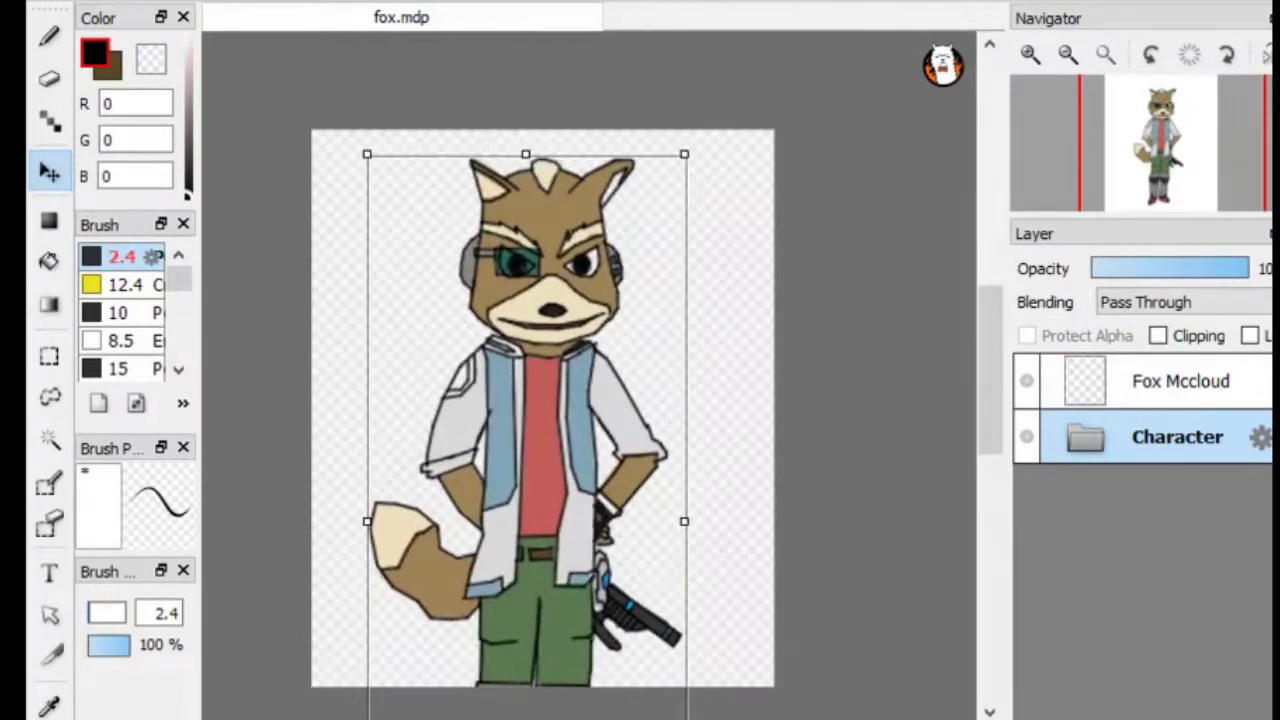
{"action": "left_click", "coordinate": [1243, 386]}
{"action": "key", "text": "Delete"}
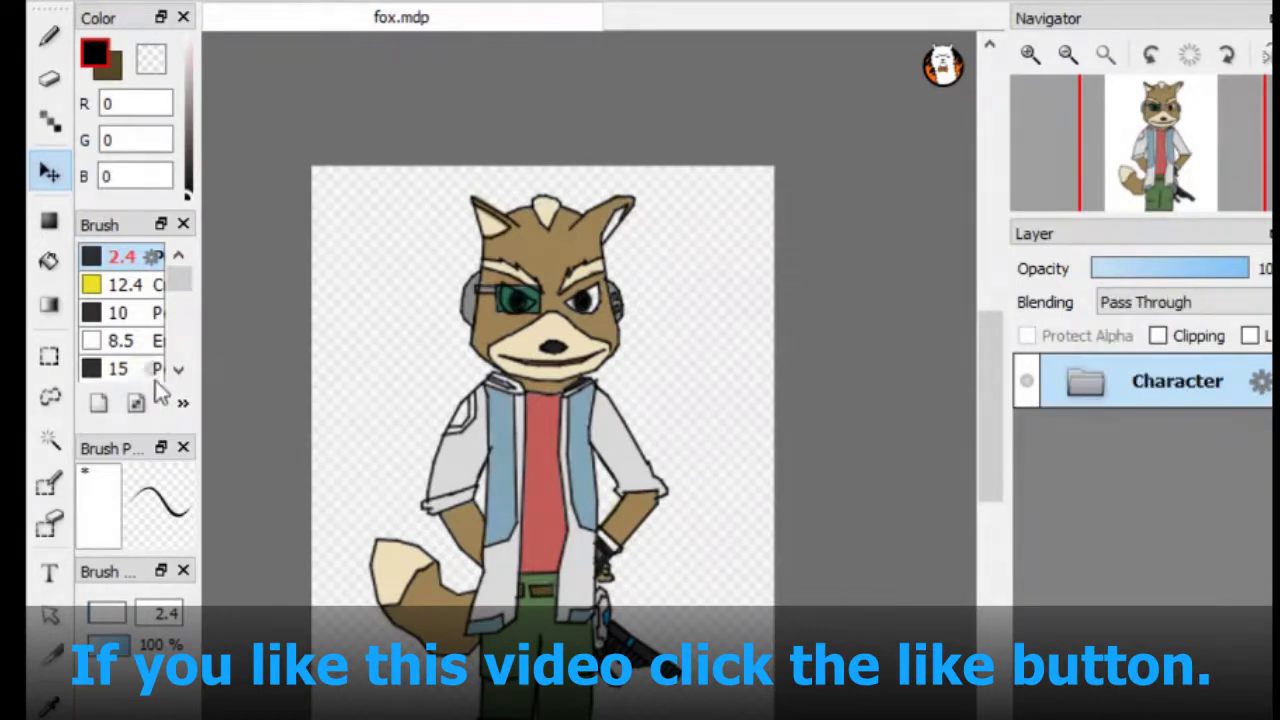